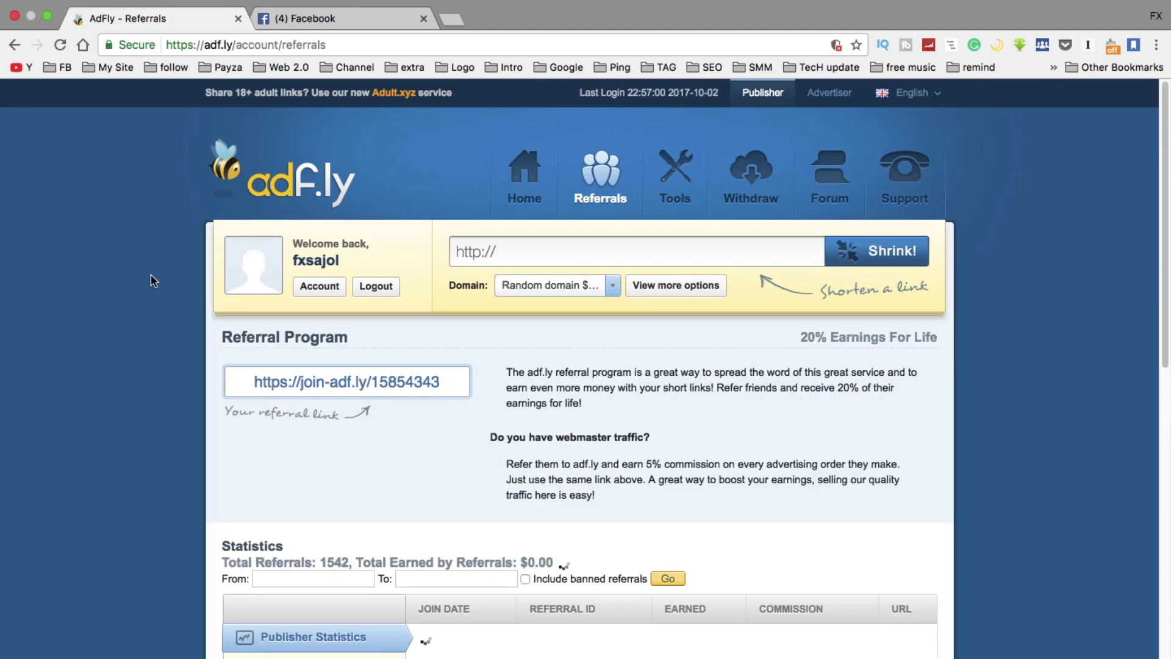
{"action": "scroll", "coordinate": [153, 269], "scroll_direction": "down", "scroll_amount": 3}
{"action": "scroll", "coordinate": [156, 264], "scroll_direction": "down", "scroll_amount": 2}
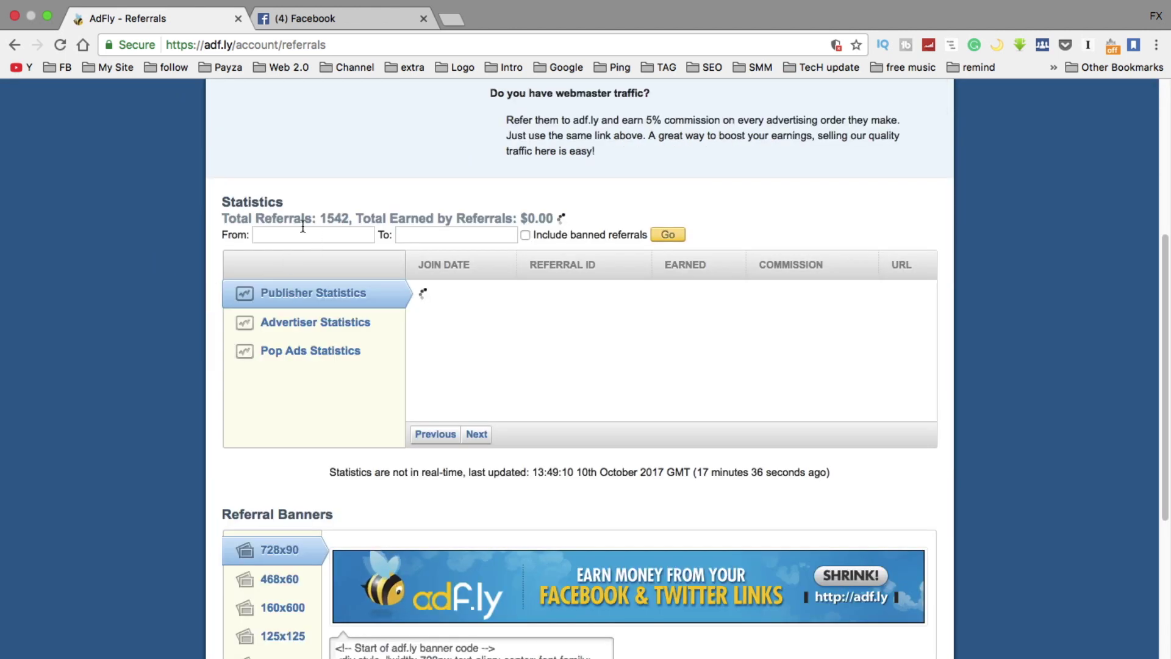
{"action": "left_click_drag", "start_coordinate": [526, 219], "coordinate": [590, 220]}
{"action": "left_click", "coordinate": [592, 218]}
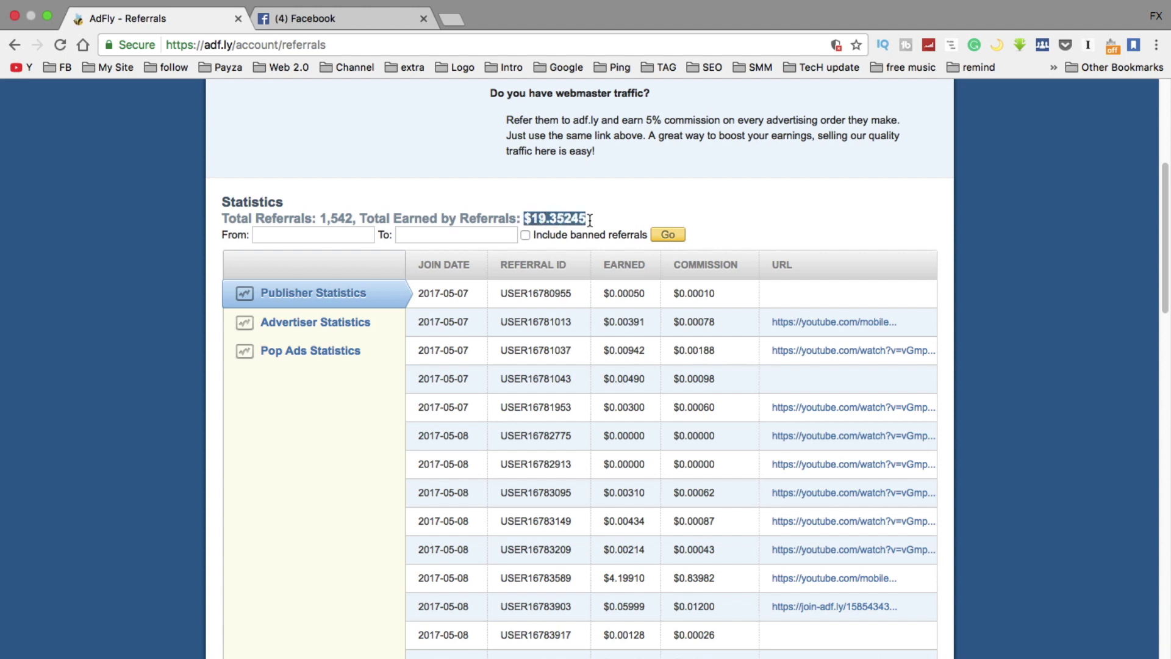
{"action": "left_click", "coordinate": [589, 214]}
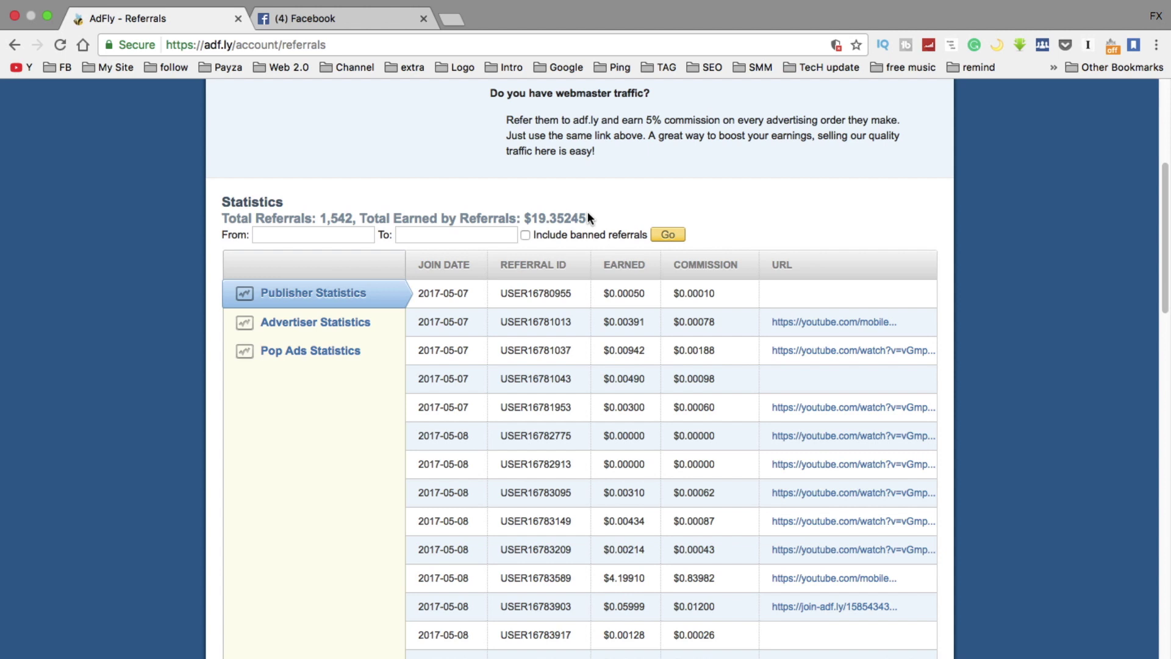
{"action": "scroll", "coordinate": [454, 318], "scroll_direction": "down", "scroll_amount": 1}
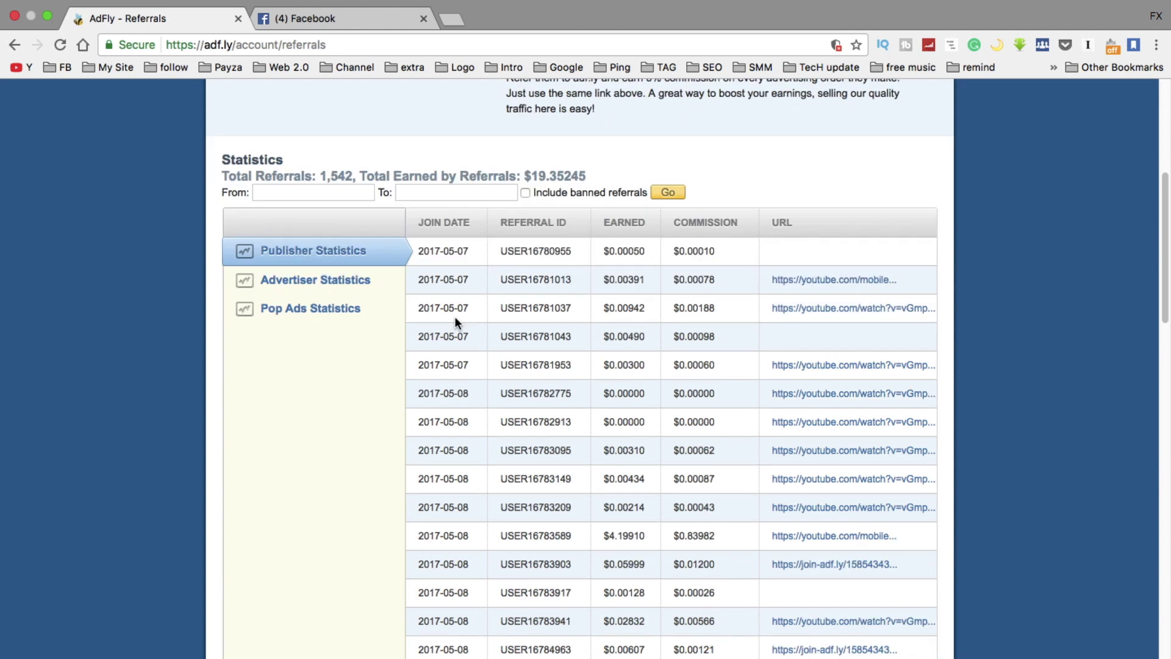
{"action": "scroll", "coordinate": [529, 280], "scroll_direction": "up", "scroll_amount": 5}
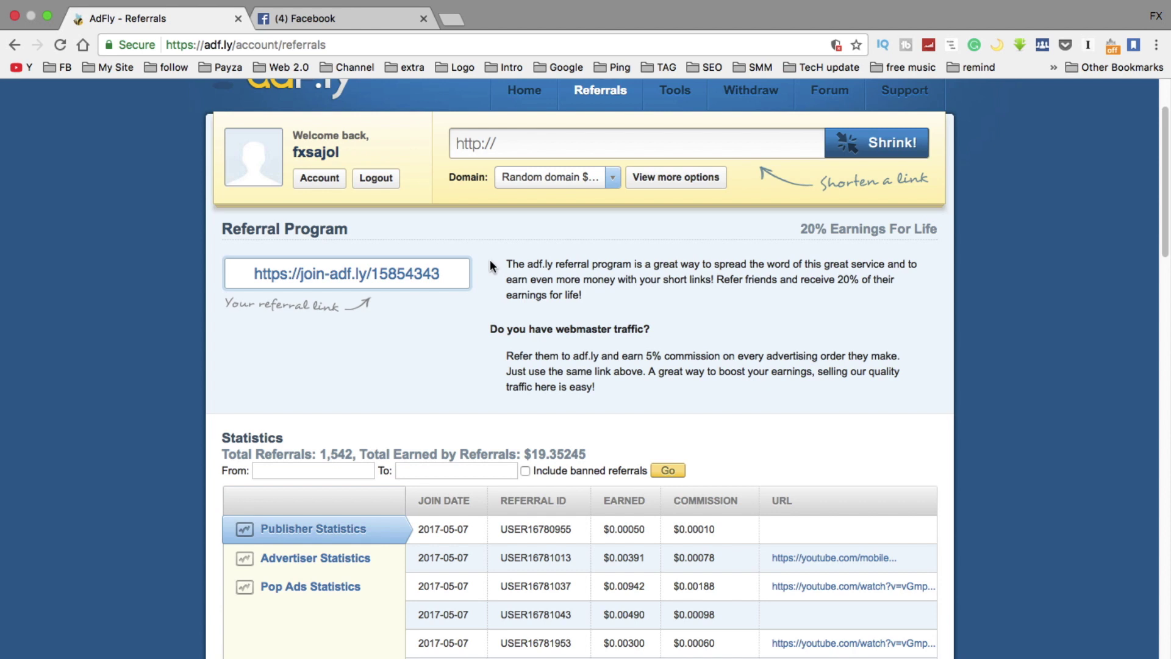
Search 'bangla news' in a new tab and open the banglanews24 site, closing the ad page
{"action": "left_click", "coordinate": [451, 19]}
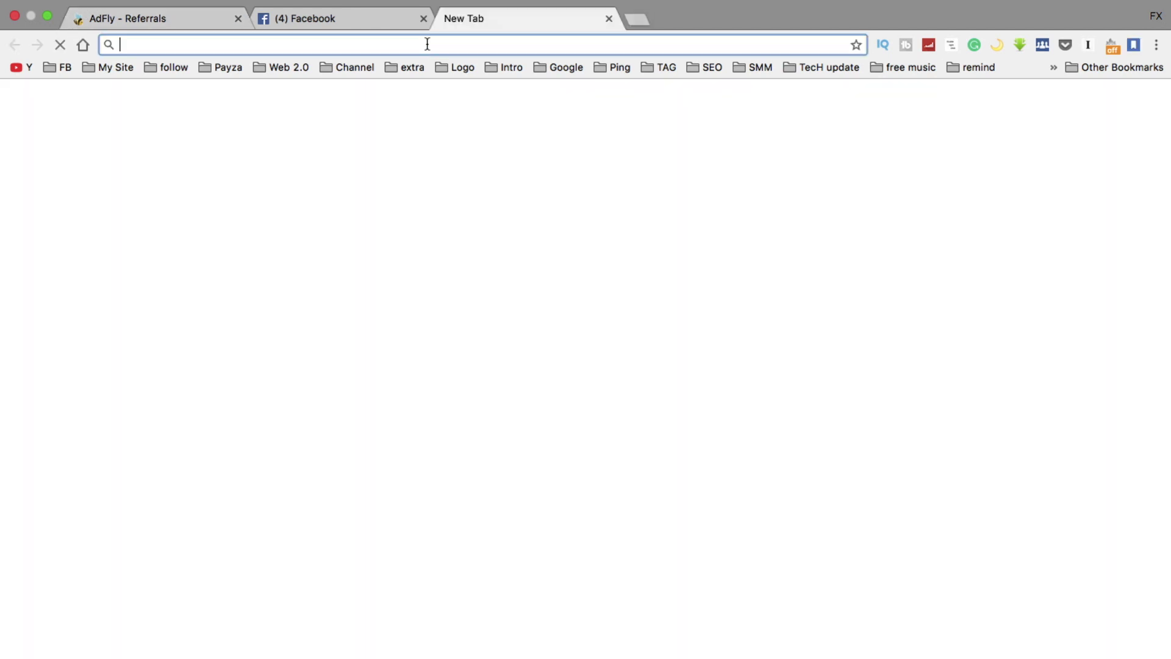
{"action": "type", "text": "bangla "}
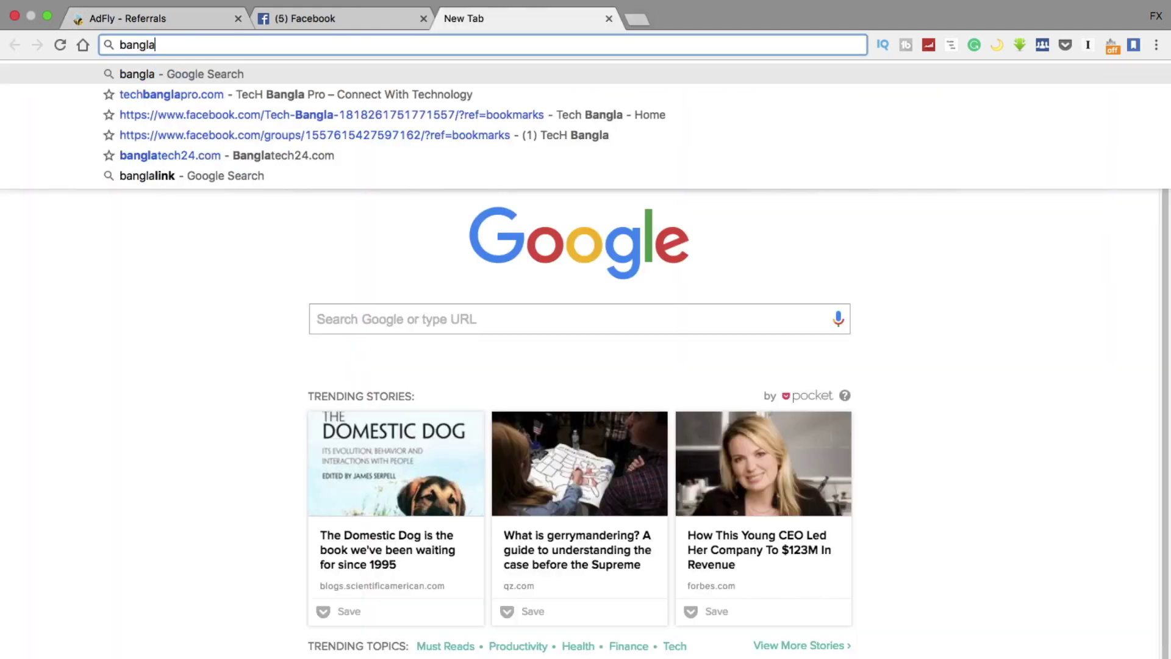
{"action": "type", "text": "news"}
{"action": "key", "text": "Return"}
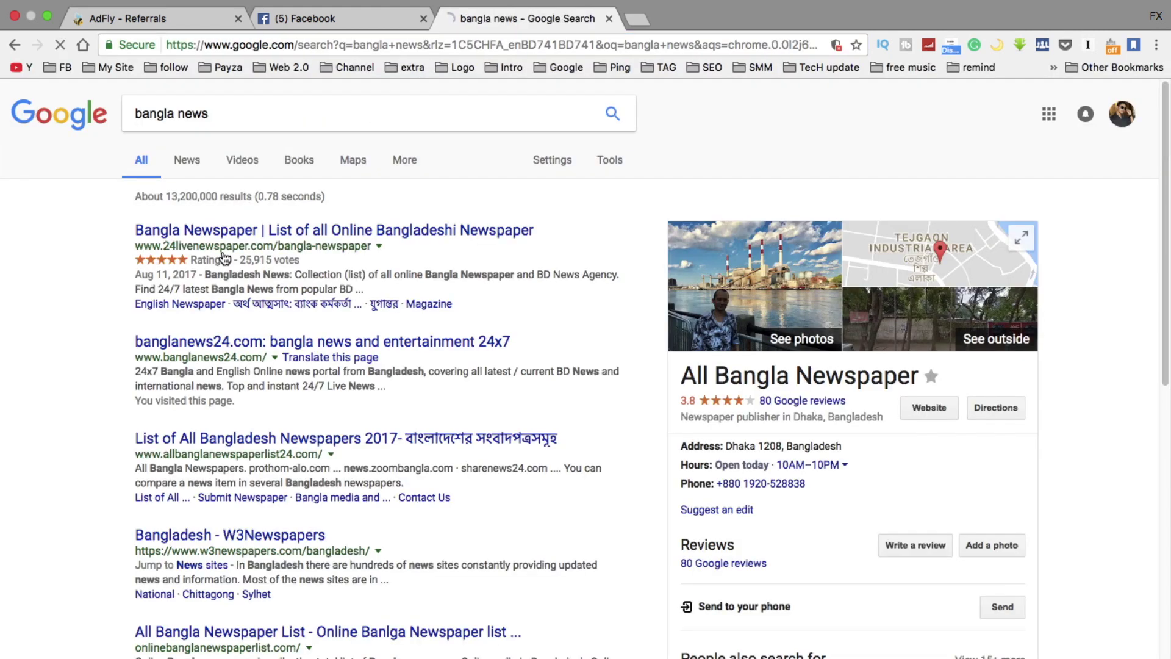
{"action": "left_click", "coordinate": [203, 345]}
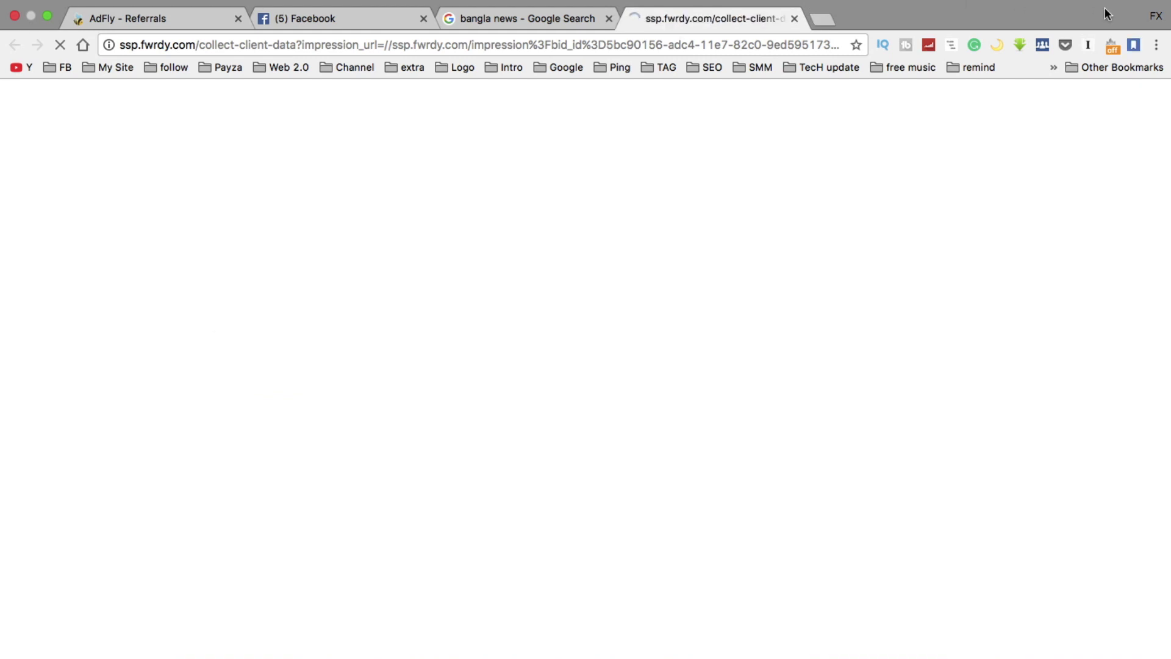
{"action": "left_click", "coordinate": [795, 18]}
{"action": "left_click", "coordinate": [268, 342]}
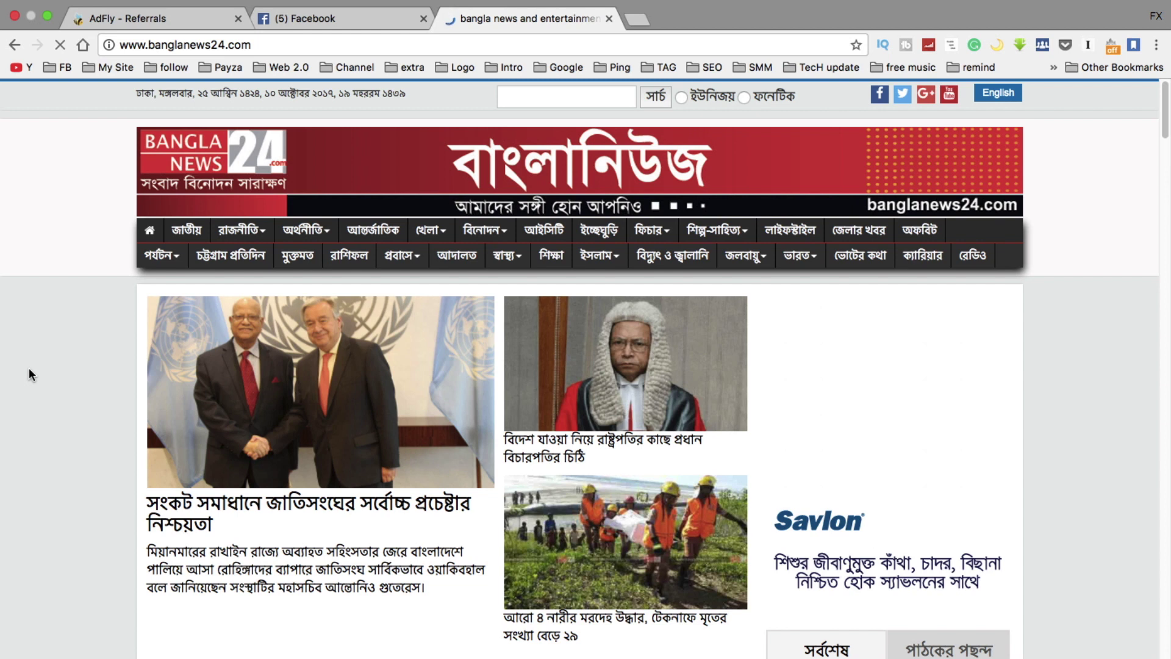
Open the lead banglanews24 story about the UN chief's assurance on the crisis
{"action": "scroll", "coordinate": [28, 367], "scroll_direction": "down", "scroll_amount": 3}
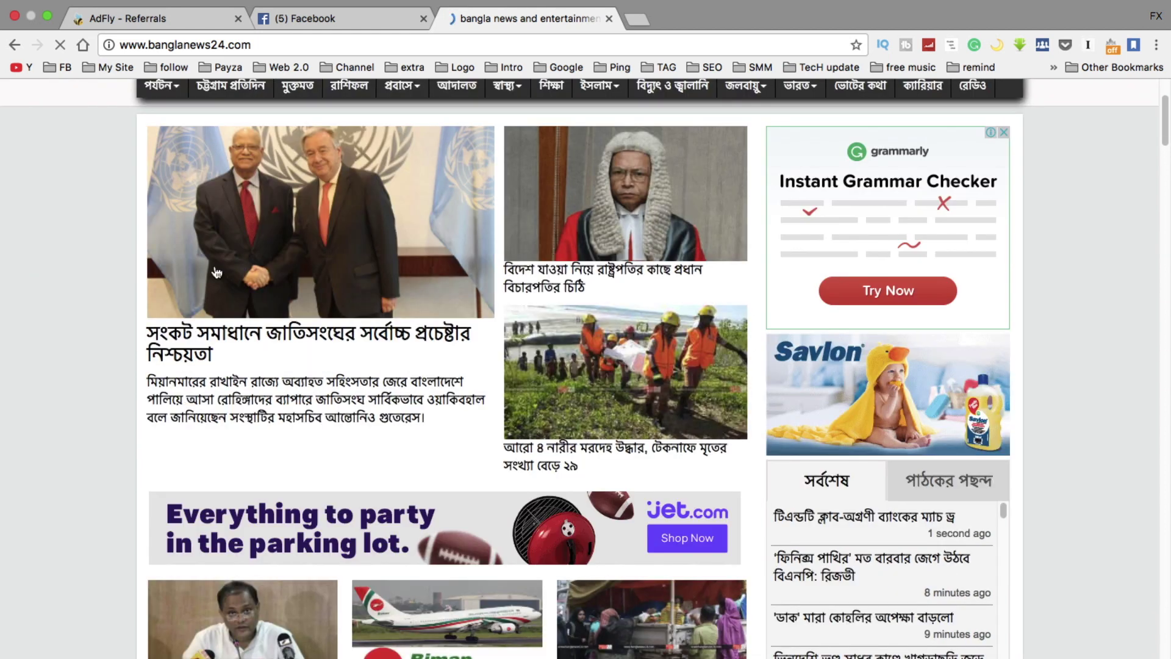
{"action": "left_click", "coordinate": [278, 239]}
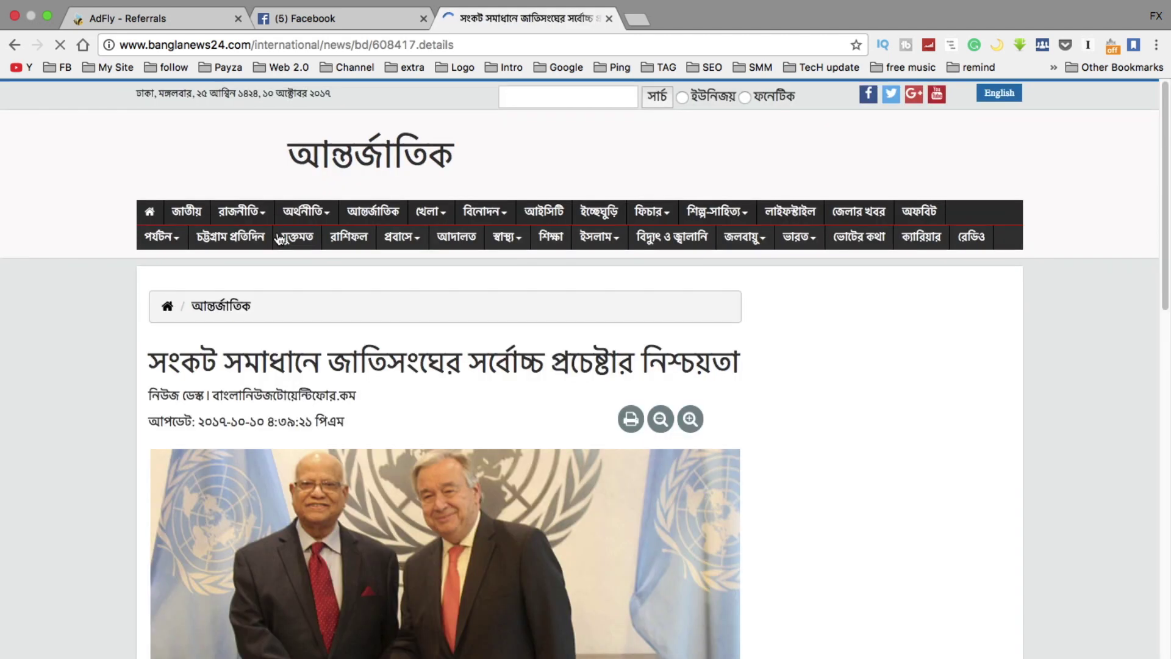
{"action": "scroll", "coordinate": [64, 328], "scroll_direction": "down", "scroll_amount": 5}
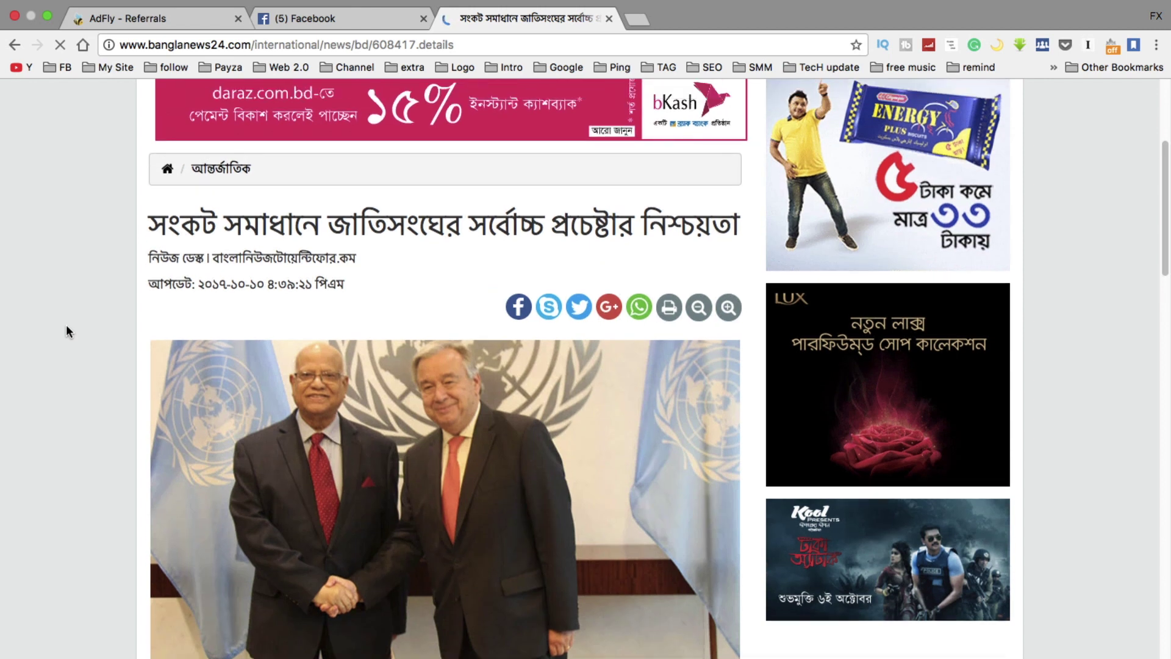
Copy the article URL and shrink it in adf.ly's link box
{"action": "left_click", "coordinate": [269, 45]}
{"action": "right_click", "coordinate": [271, 47]}
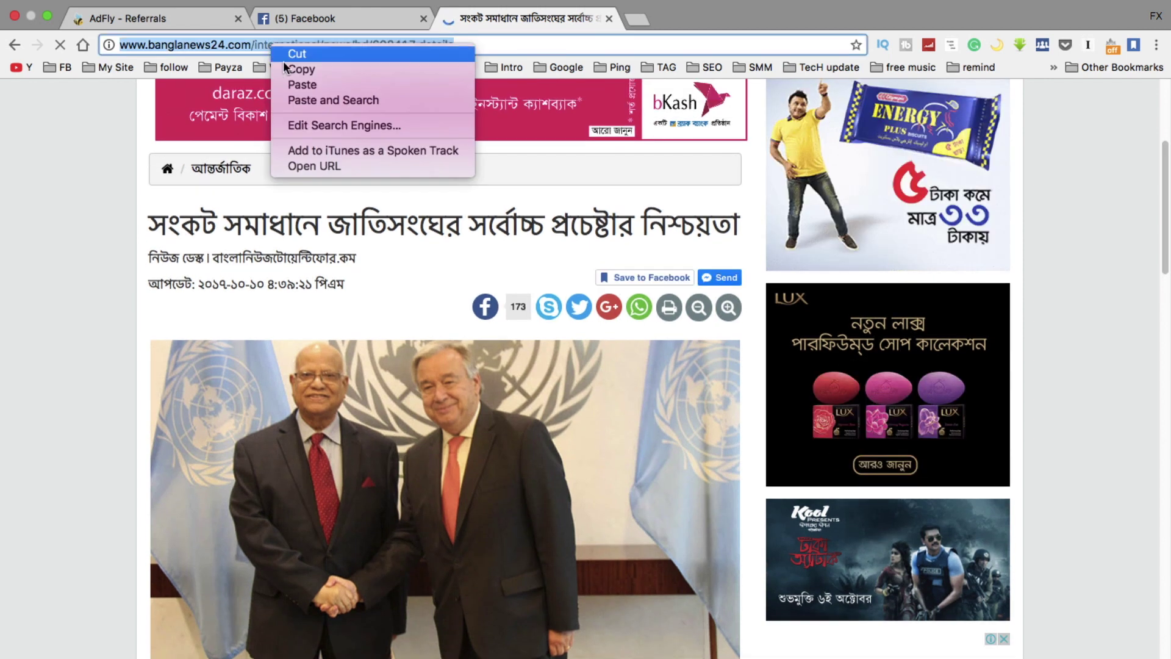
{"action": "left_click", "coordinate": [287, 66]}
{"action": "left_click", "coordinate": [204, 18]}
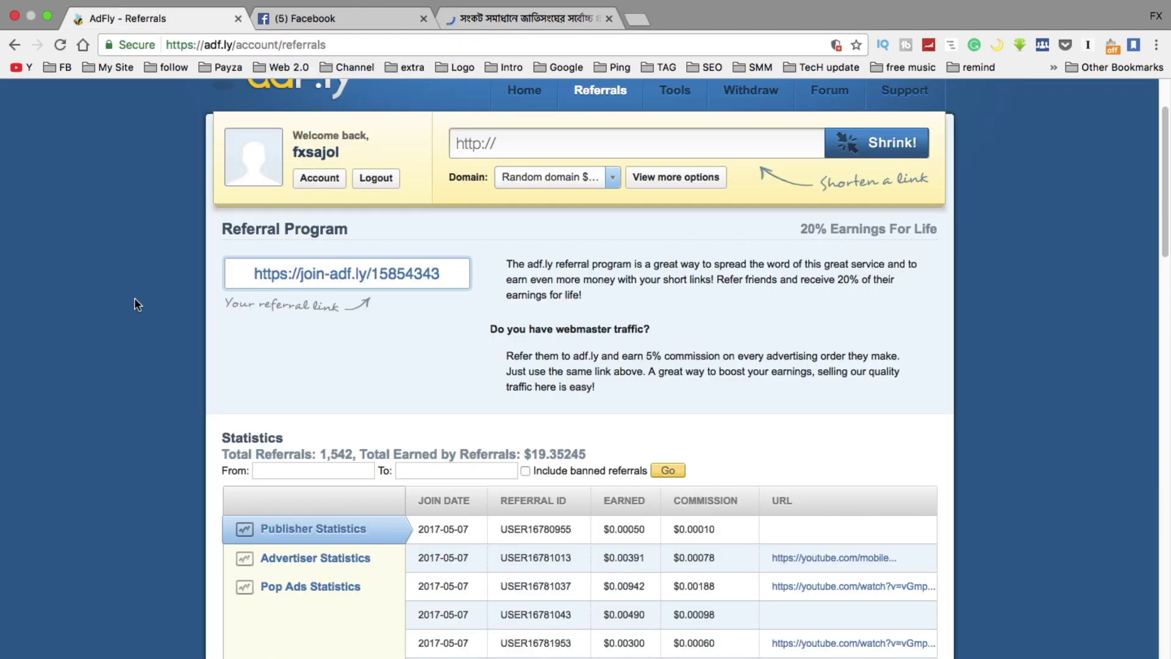
{"action": "scroll", "coordinate": [135, 297], "scroll_direction": "up", "scroll_amount": 3}
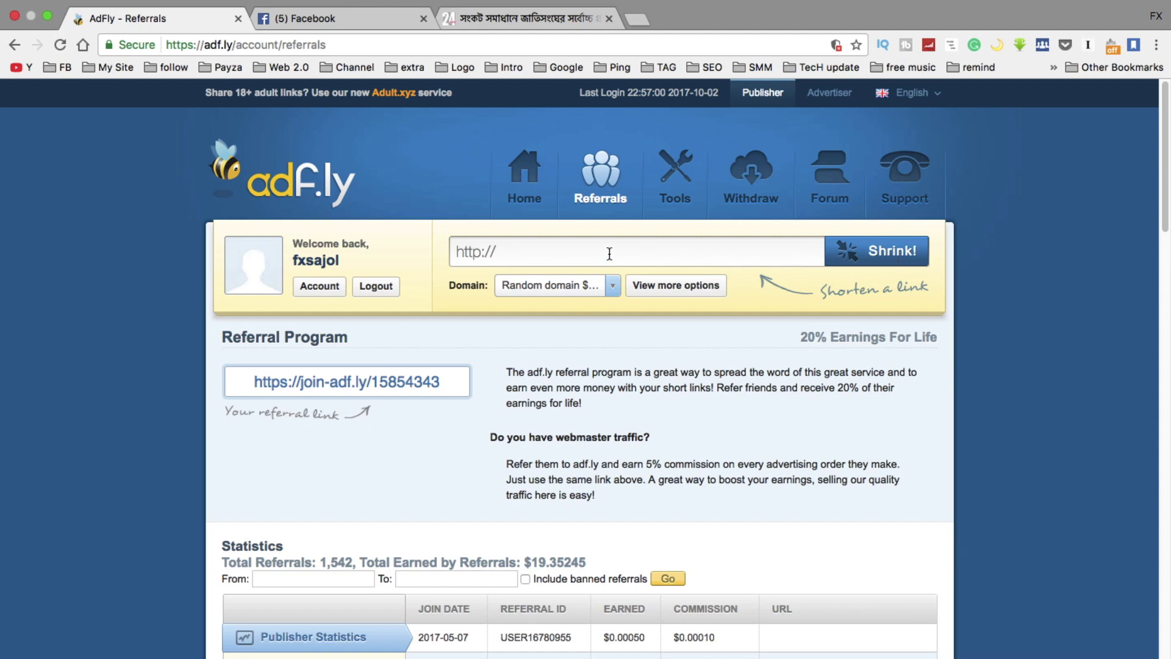
{"action": "key", "text": "super+v"}
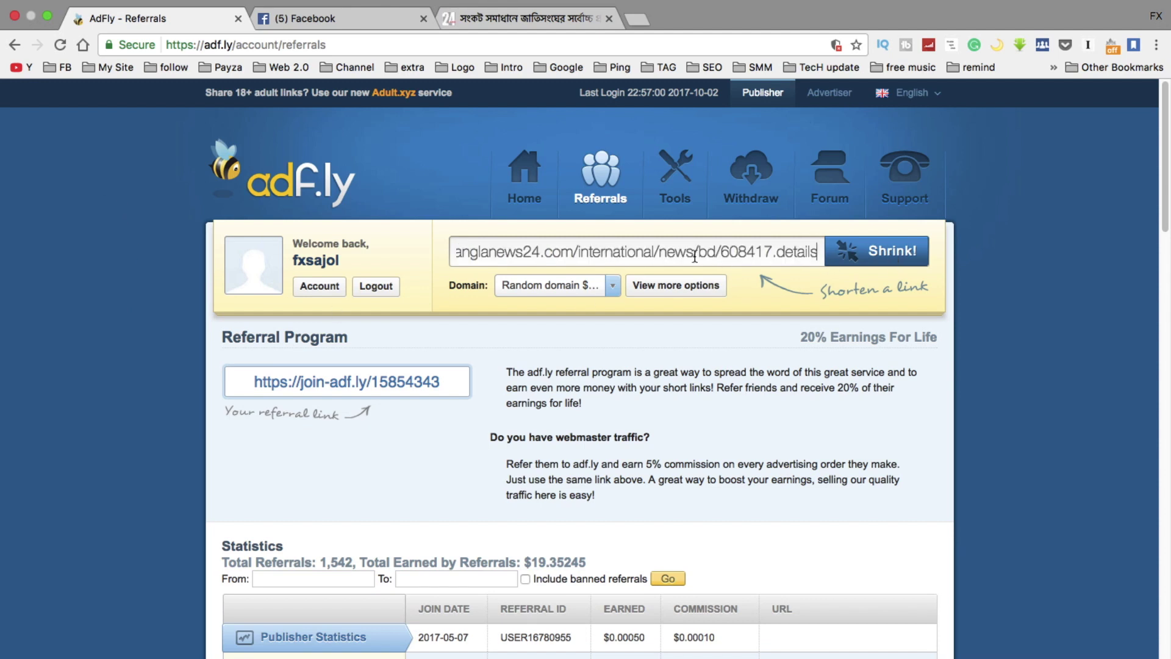
{"action": "left_click", "coordinate": [871, 250]}
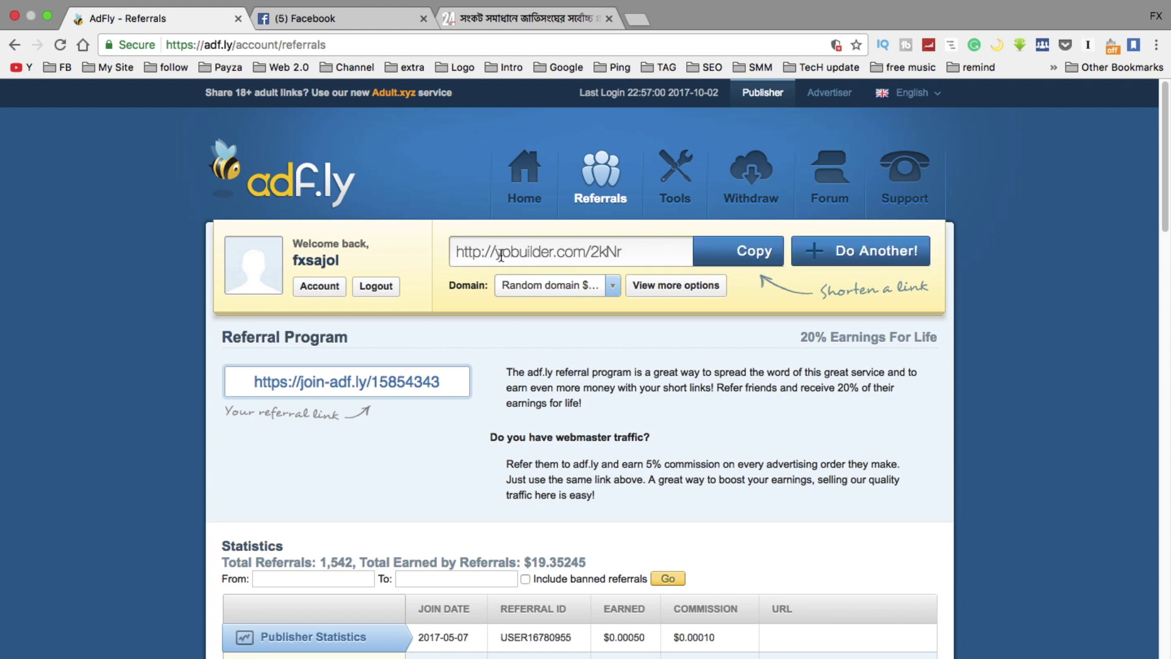
{"action": "left_click_drag", "start_coordinate": [637, 250], "coordinate": [453, 253]}
{"action": "right_click", "coordinate": [471, 252]}
{"action": "left_click", "coordinate": [502, 343]}
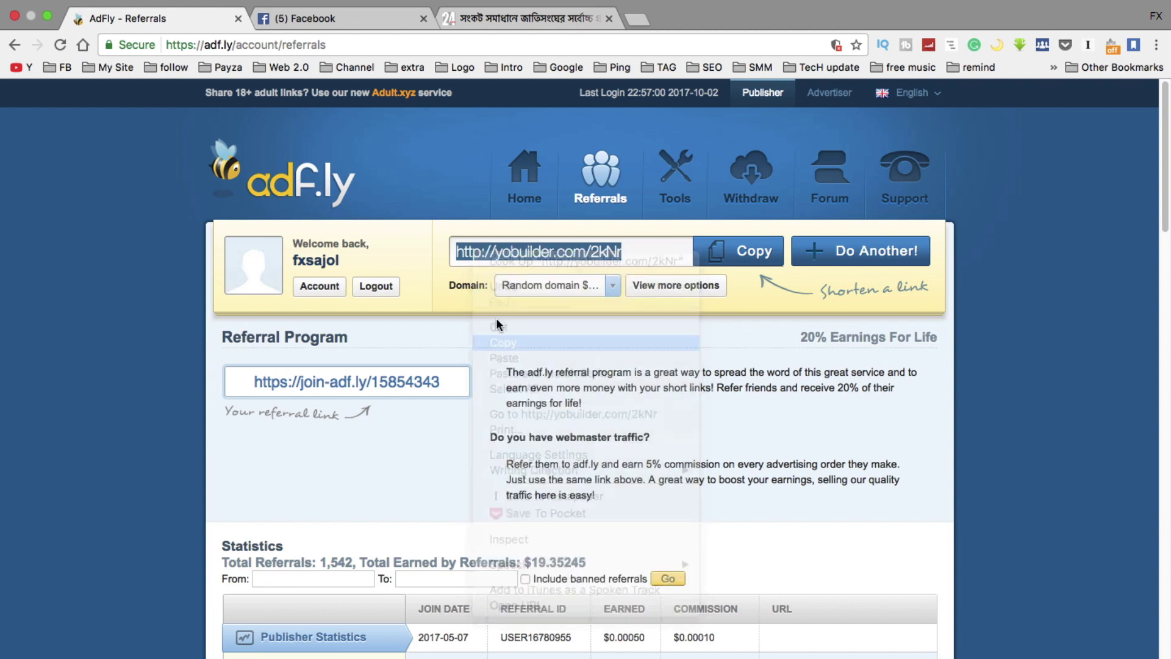
{"action": "left_click", "coordinate": [315, 17]}
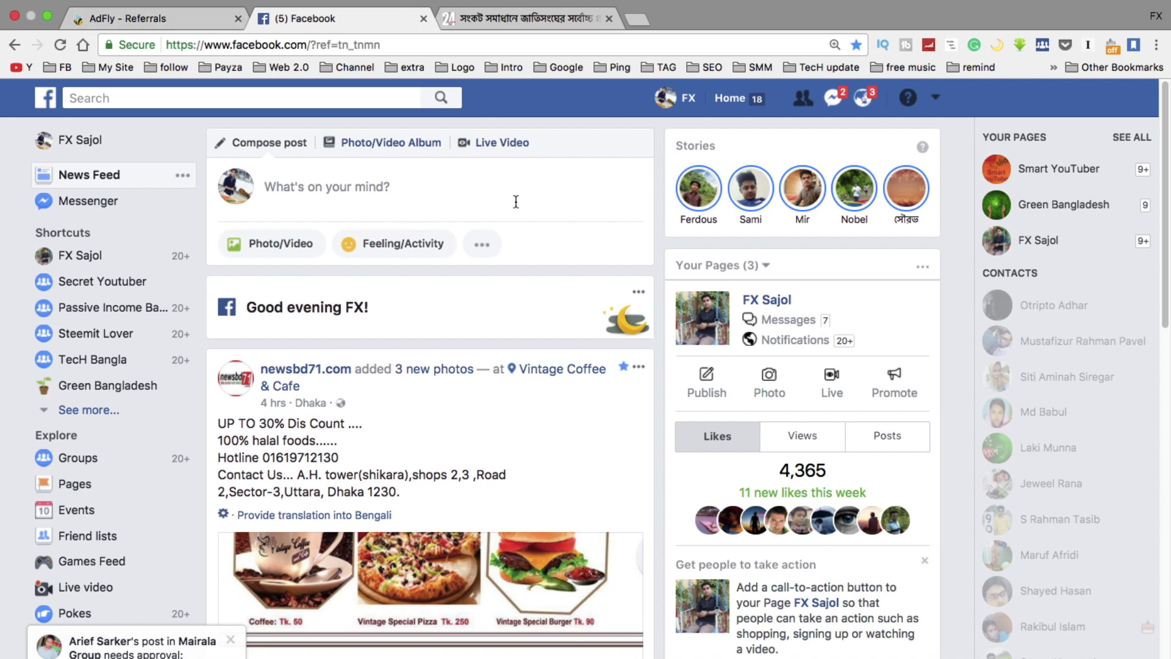
{"action": "left_click", "coordinate": [681, 104]}
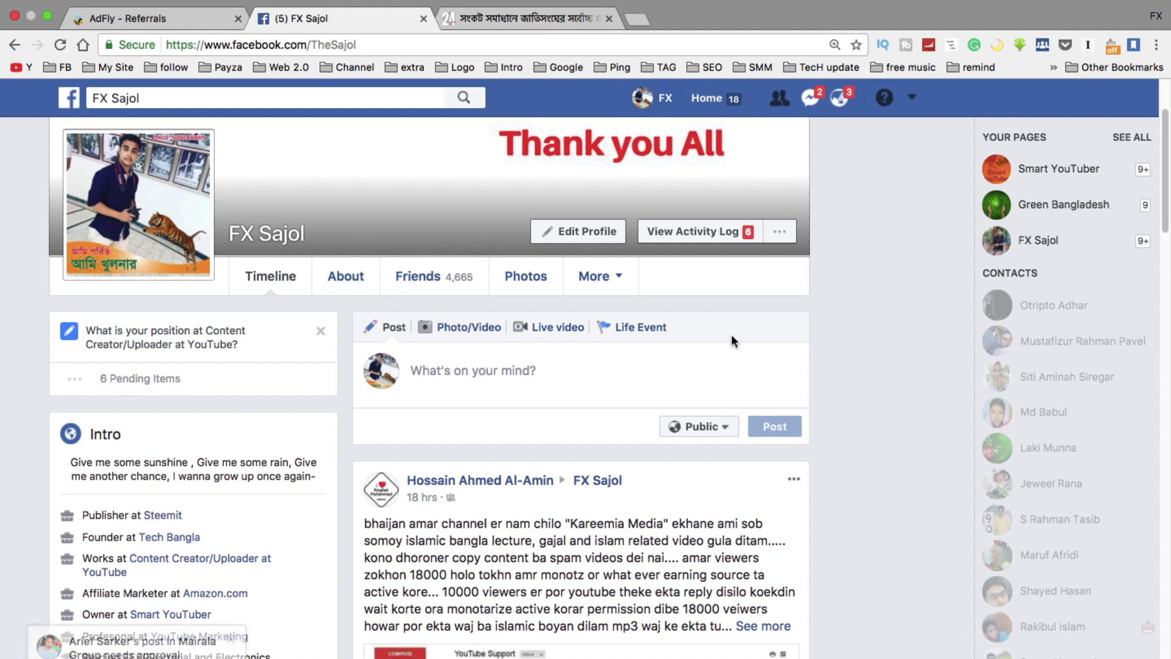
{"action": "left_click", "coordinate": [519, 371]}
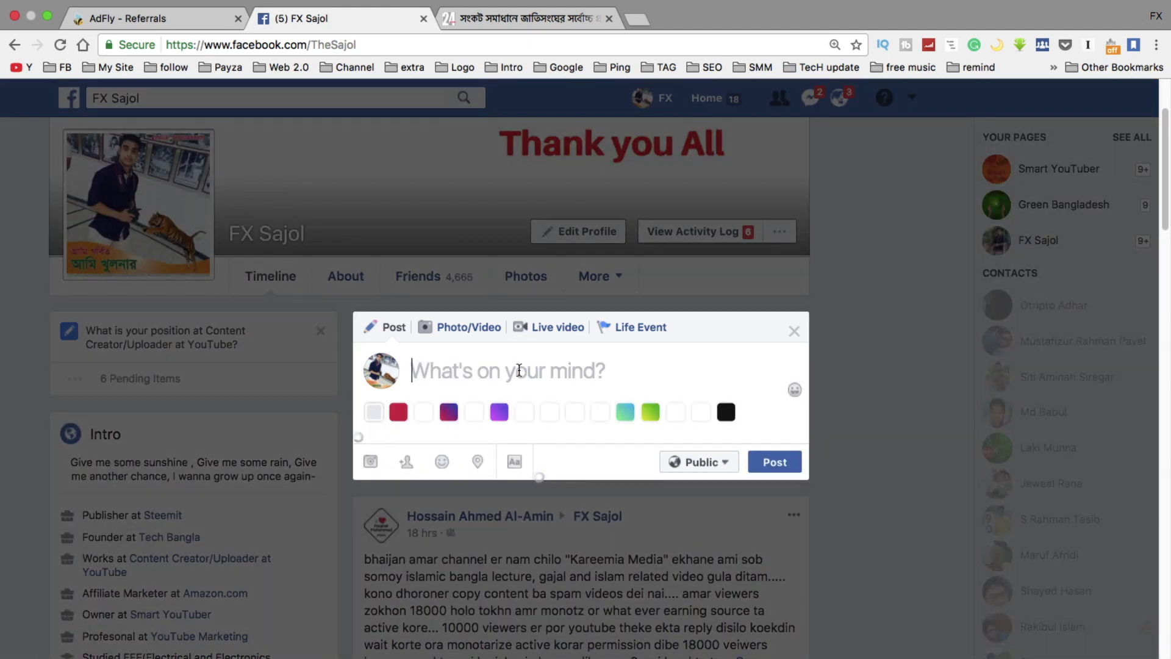
{"action": "key", "text": "super+v"}
{"action": "scroll", "coordinate": [879, 396], "scroll_direction": "down", "scroll_amount": 3}
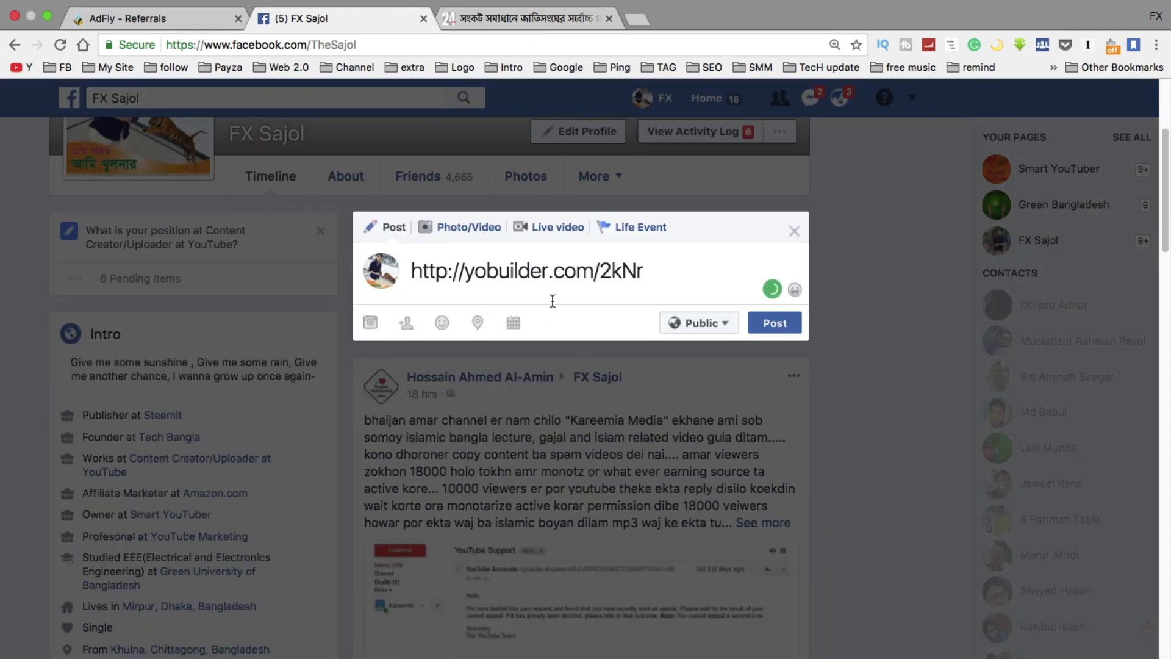
{"action": "left_click", "coordinate": [788, 332]}
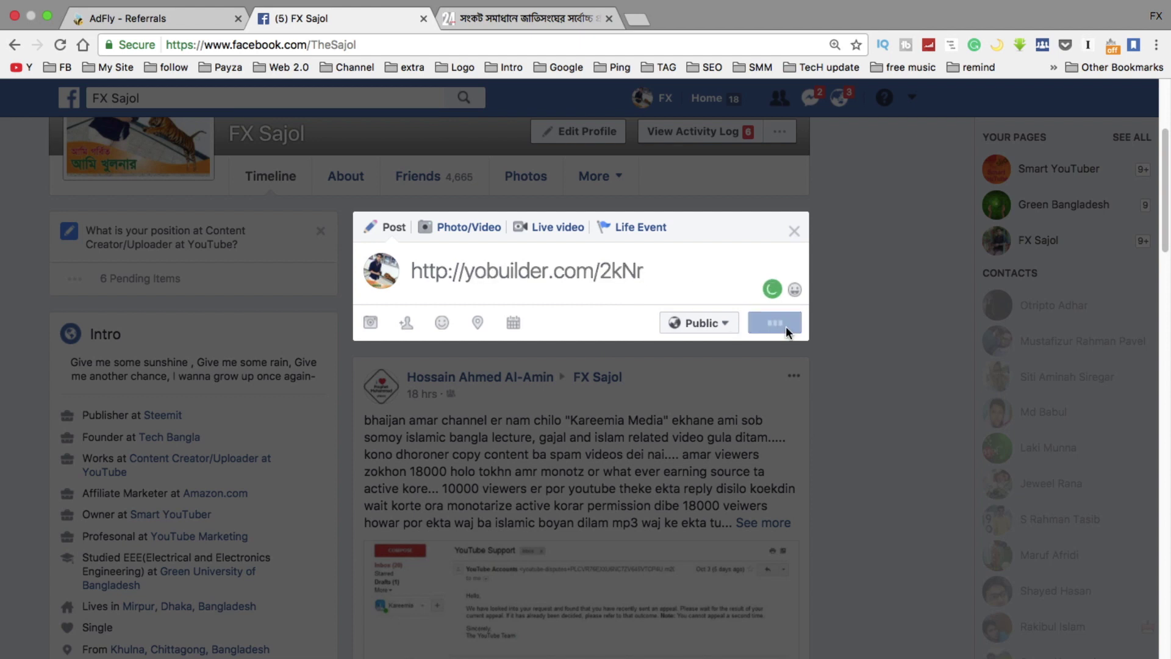
{"action": "scroll", "coordinate": [866, 407], "scroll_direction": "down", "scroll_amount": 2}
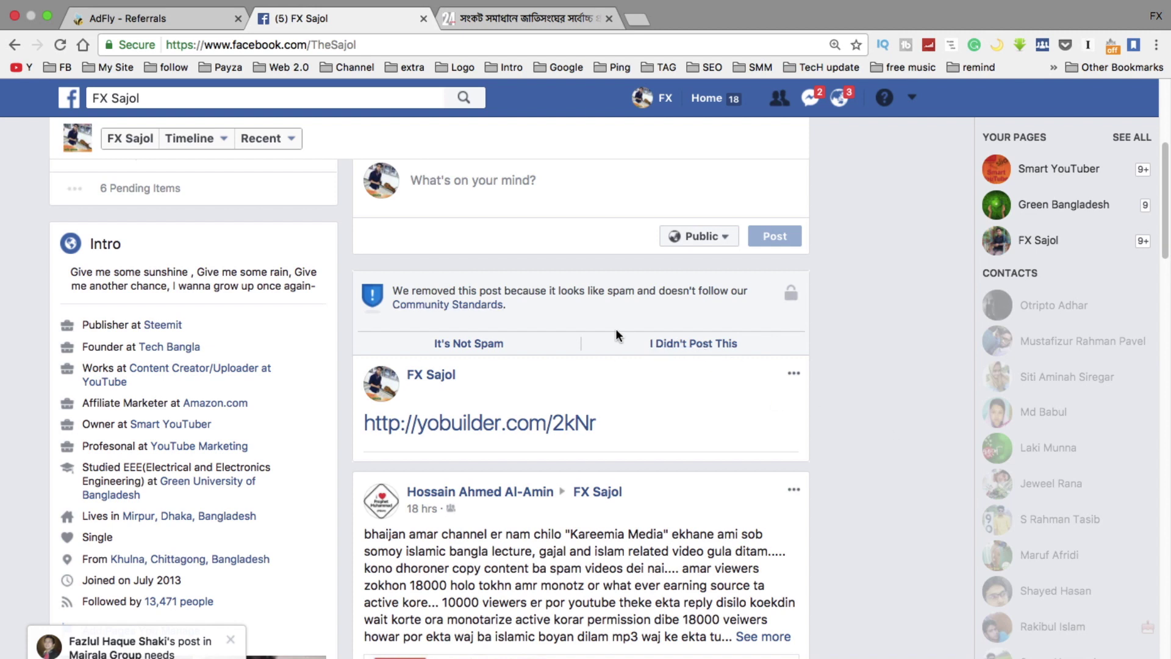
Delete the spam-flagged post and return to the banglanews24 article
{"action": "left_click", "coordinate": [794, 374]}
{"action": "left_click", "coordinate": [718, 419]}
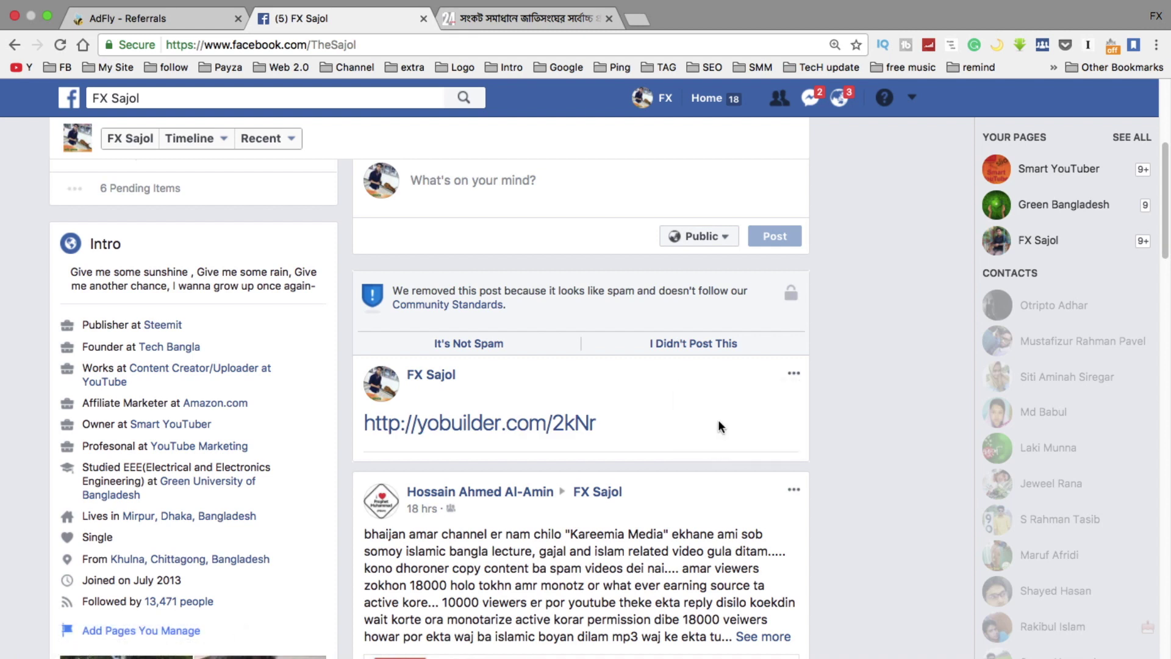
{"action": "left_click", "coordinate": [740, 385]}
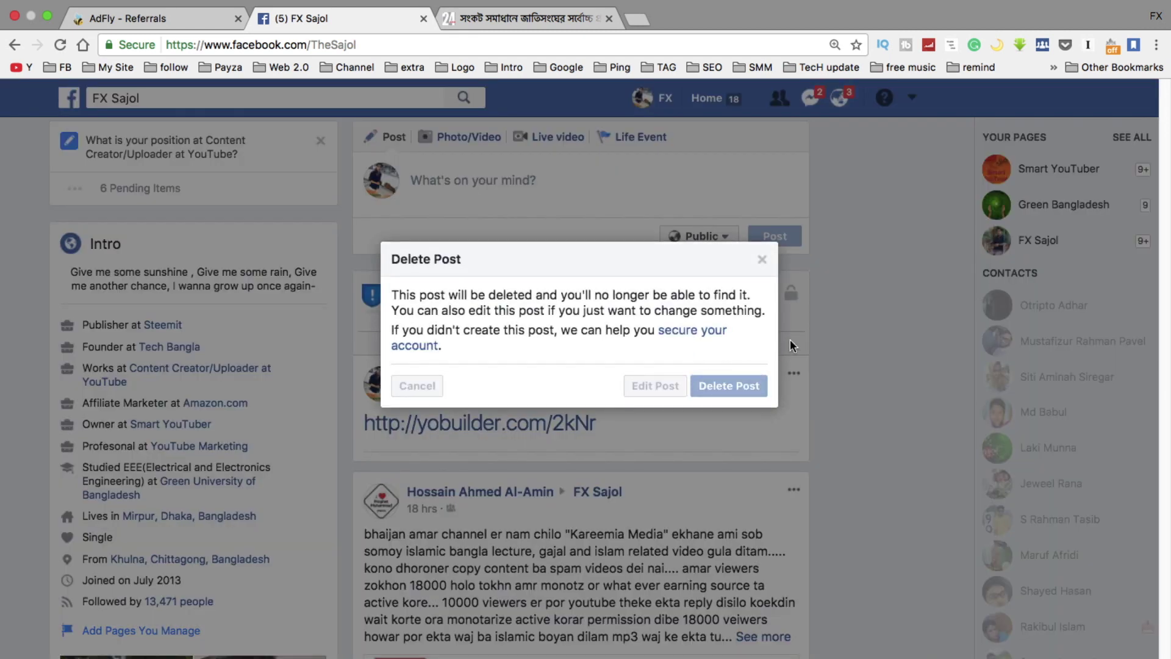
{"action": "left_click", "coordinate": [521, 17]}
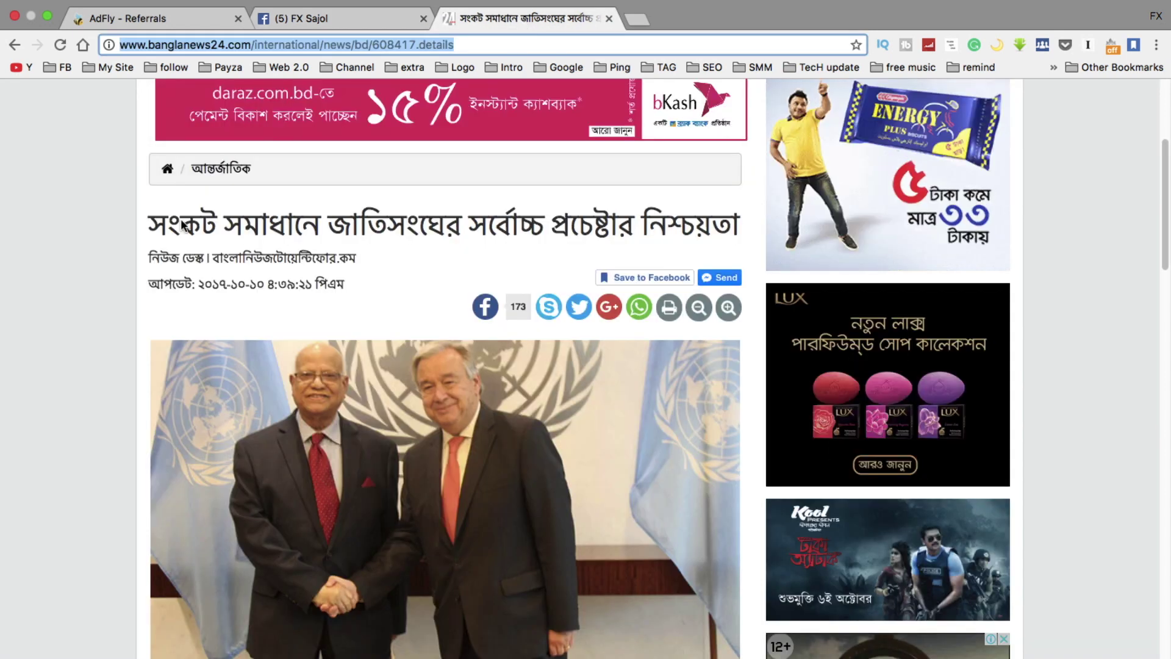
Save the article photo to the Desktop as a JPEG
{"action": "scroll", "coordinate": [318, 342], "scroll_direction": "down", "scroll_amount": 2}
{"action": "right_click", "coordinate": [398, 302]}
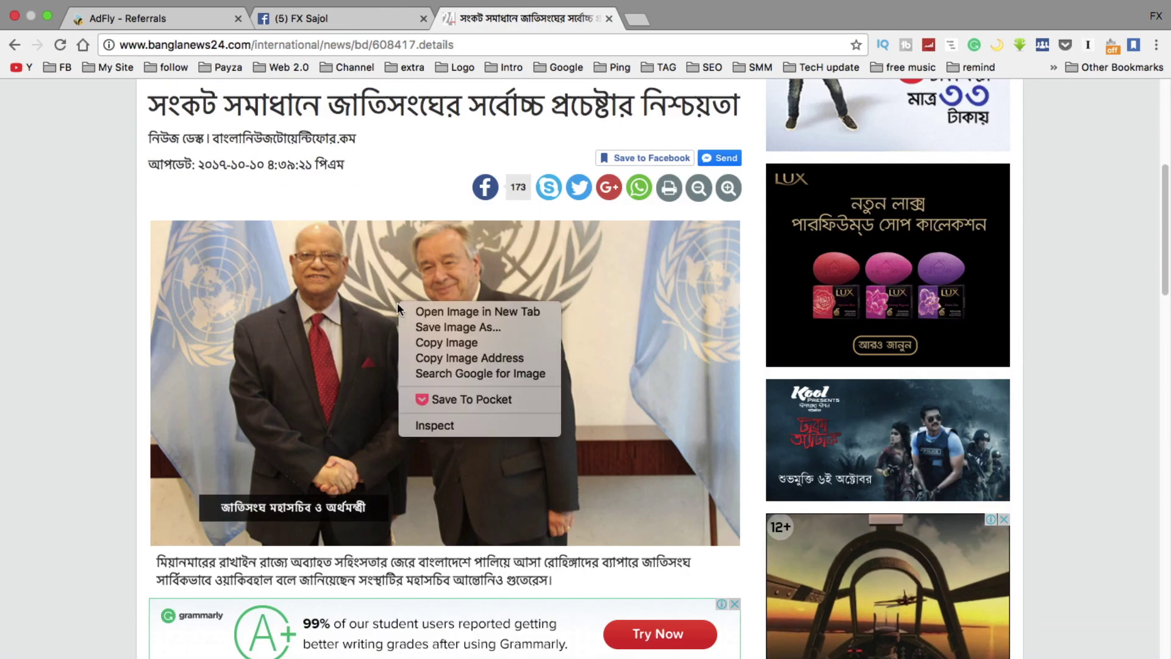
{"action": "left_click", "coordinate": [430, 328]}
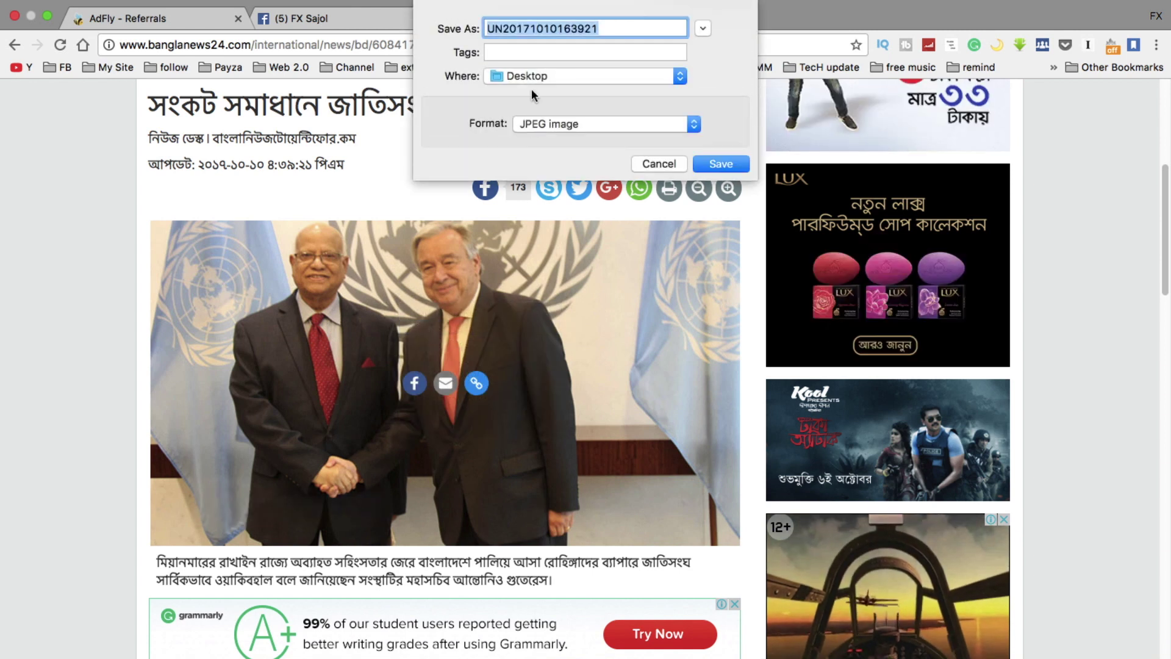
{"action": "left_click", "coordinate": [707, 164]}
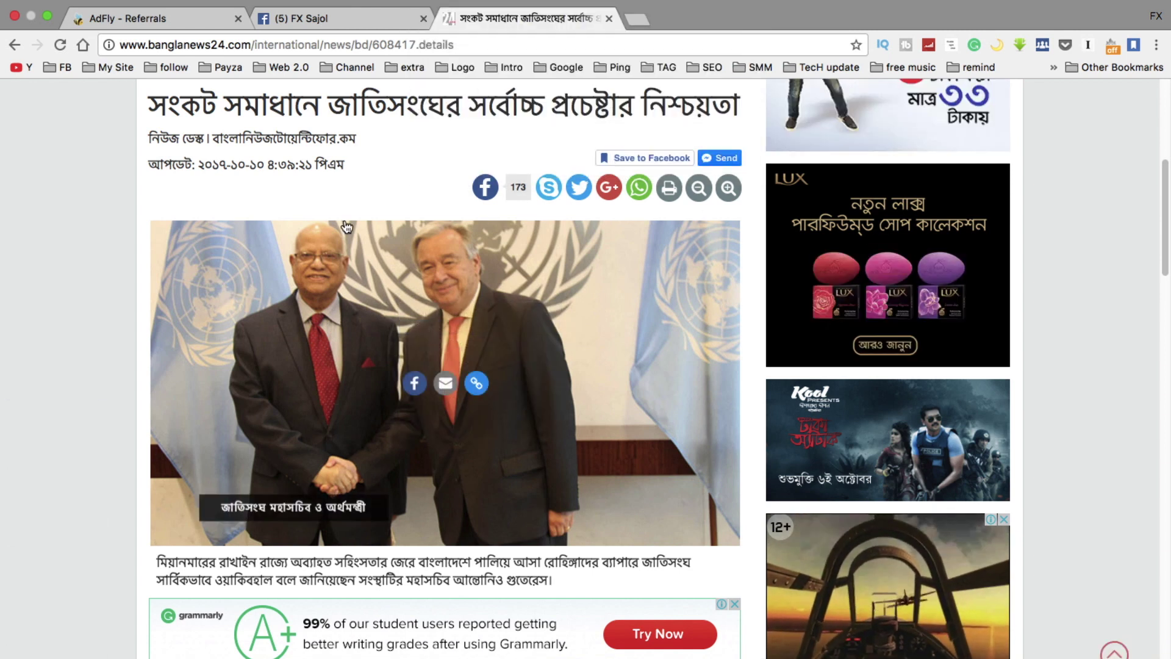
Attach the saved news photo to a new Facebook photo post
{"action": "left_click", "coordinate": [306, 18]}
{"action": "scroll", "coordinate": [623, 383], "scroll_direction": "up", "scroll_amount": 5}
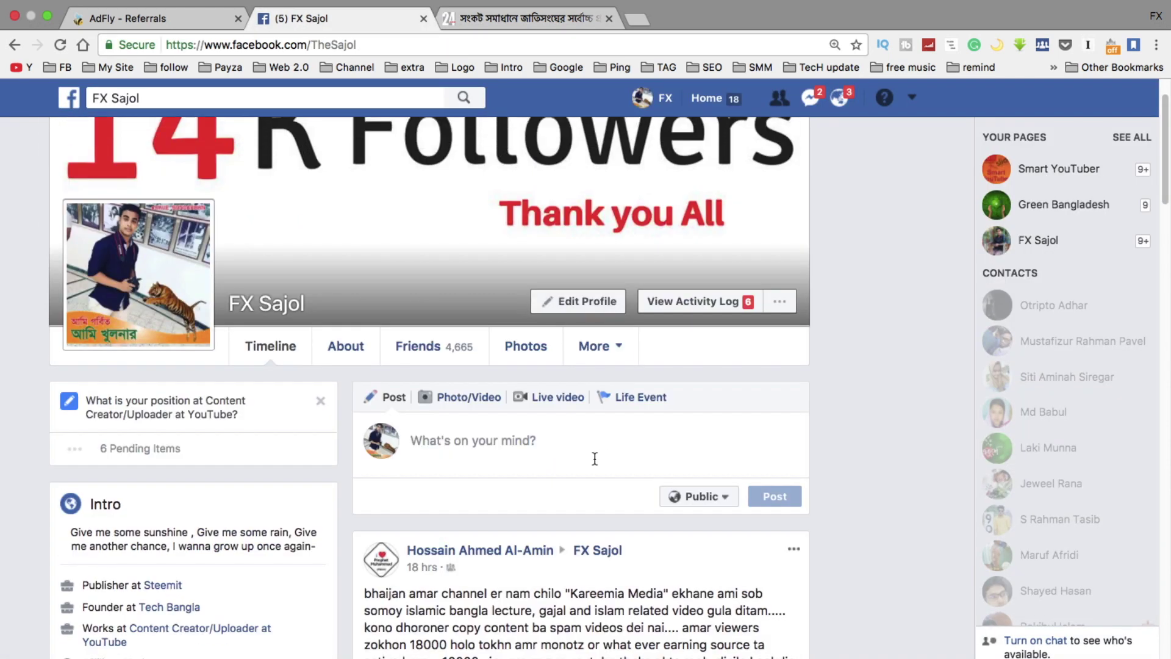
{"action": "scroll", "coordinate": [591, 460], "scroll_direction": "down", "scroll_amount": 3}
{"action": "left_click", "coordinate": [457, 278]}
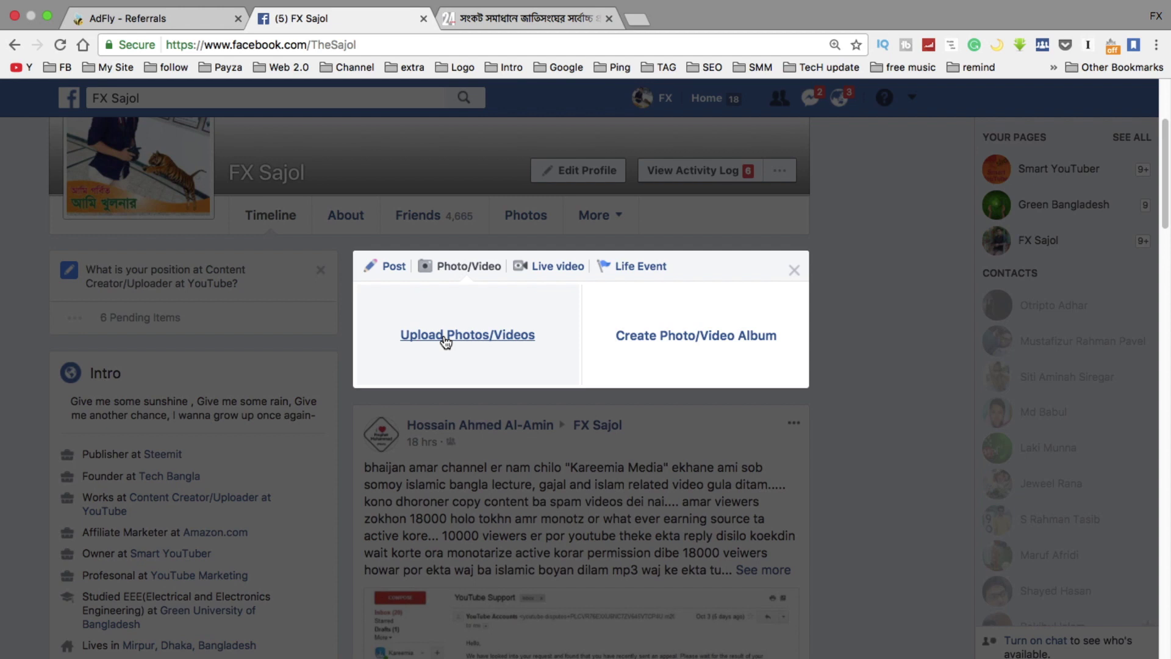
{"action": "left_click", "coordinate": [446, 341]}
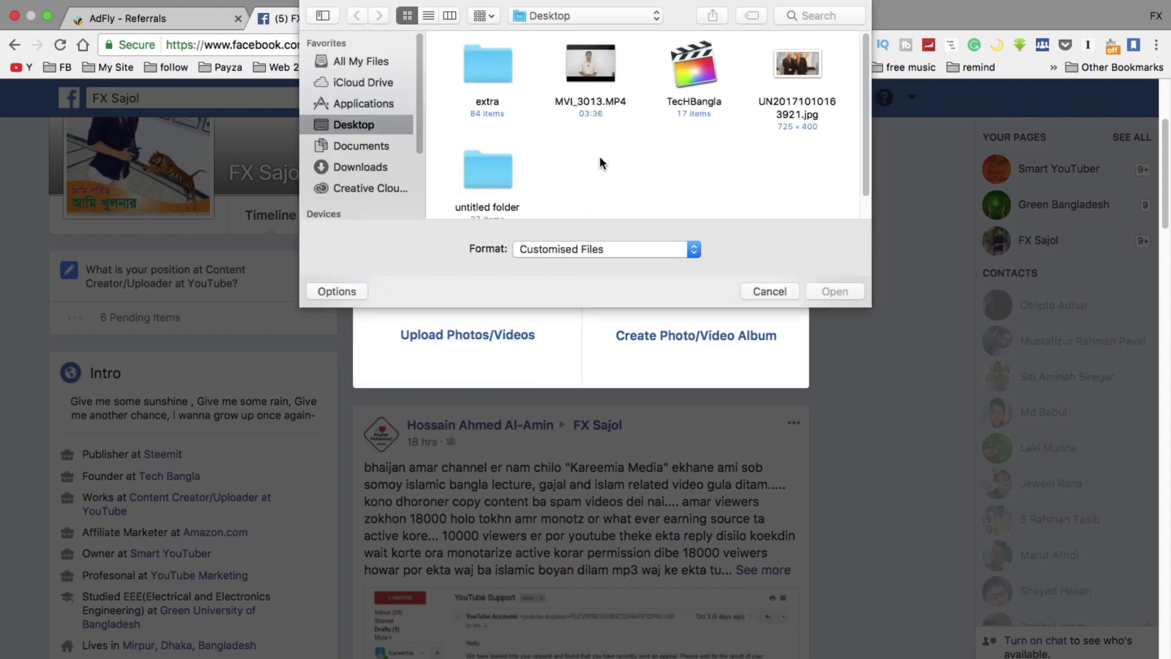
{"action": "left_click", "coordinate": [793, 112]}
{"action": "left_click", "coordinate": [825, 287]}
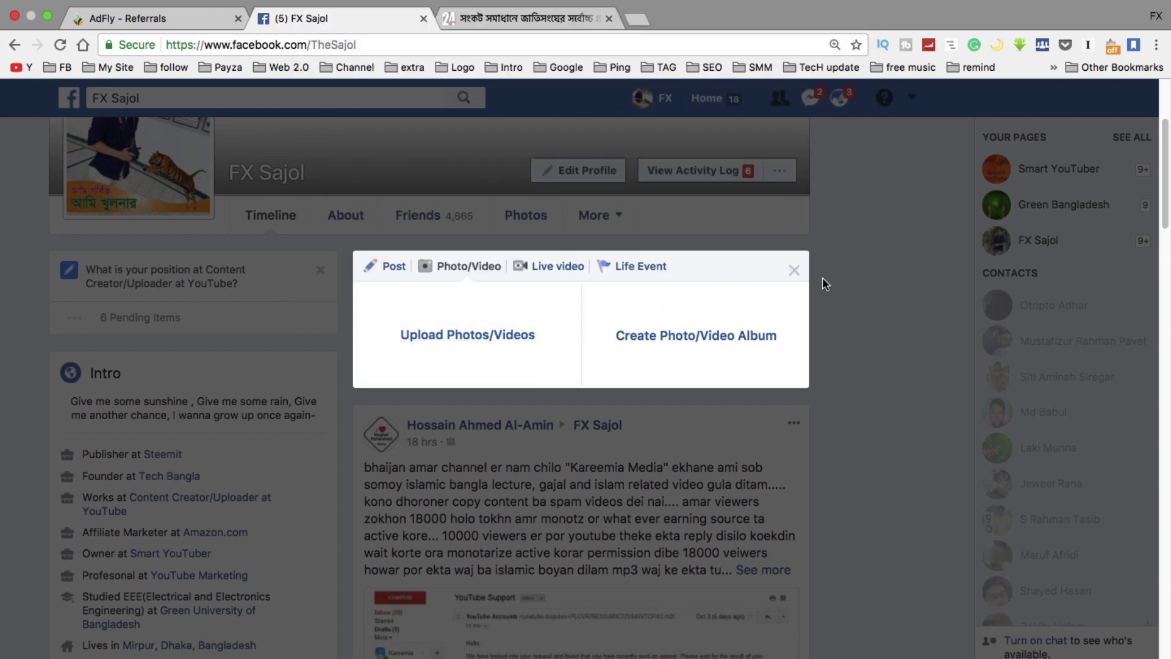
Select the headline text in the banglanews24 article
{"action": "left_click", "coordinate": [528, 18]}
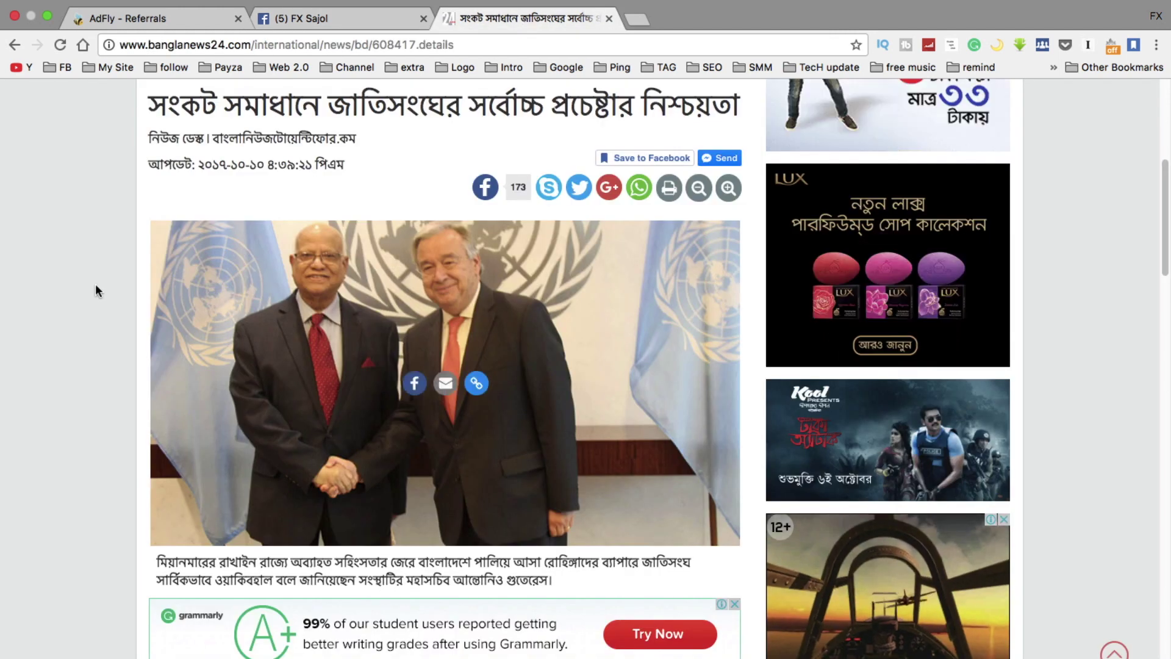
{"action": "scroll", "coordinate": [96, 284], "scroll_direction": "up", "scroll_amount": 2}
{"action": "left_click_drag", "start_coordinate": [149, 146], "coordinate": [734, 157]}
{"action": "key", "text": "super+c"}
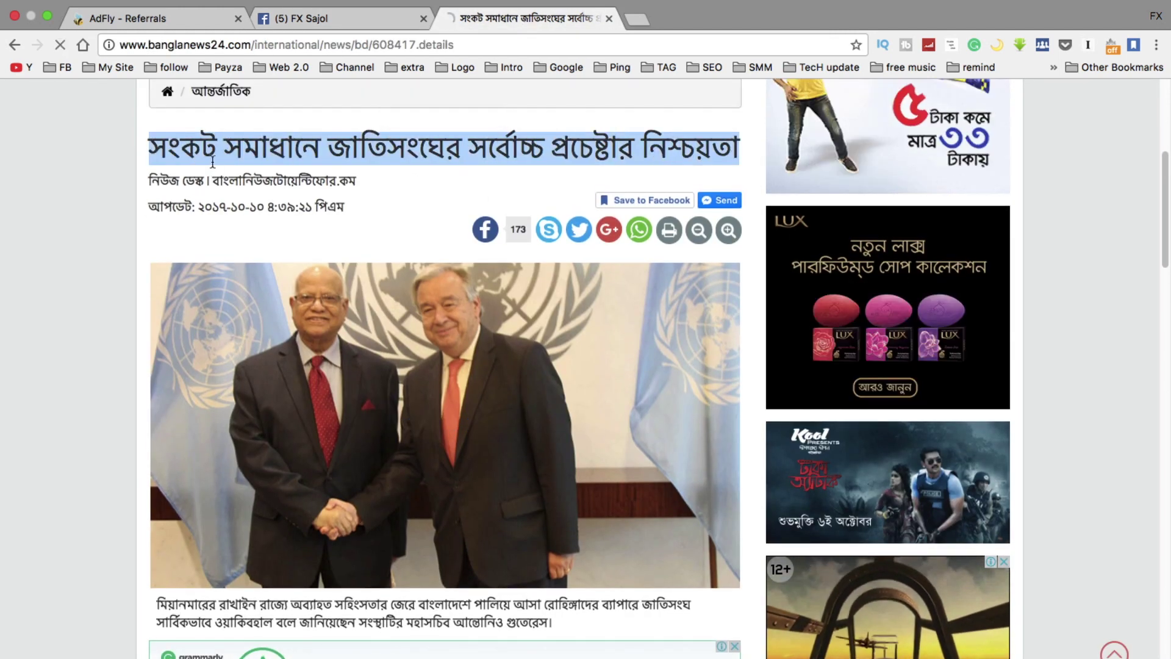
Paste the article headline as the photo caption and switch input to the Avro Bengali keyboard
{"action": "left_click", "coordinate": [309, 18]}
{"action": "left_click", "coordinate": [444, 305]}
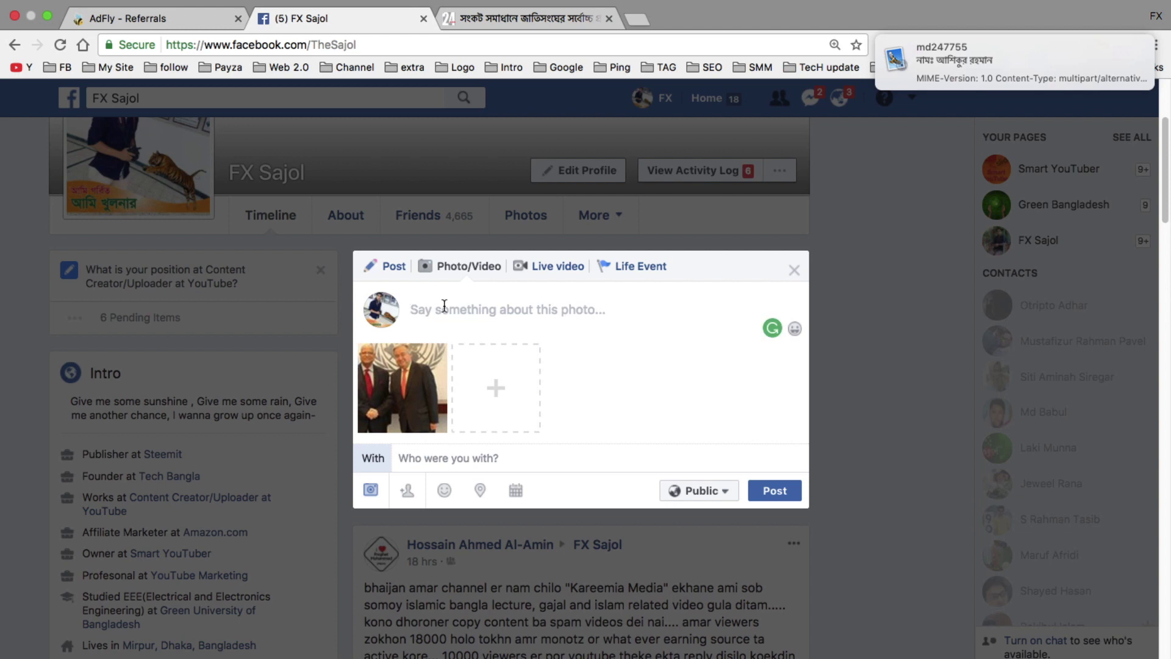
{"action": "key", "text": "super+v"}
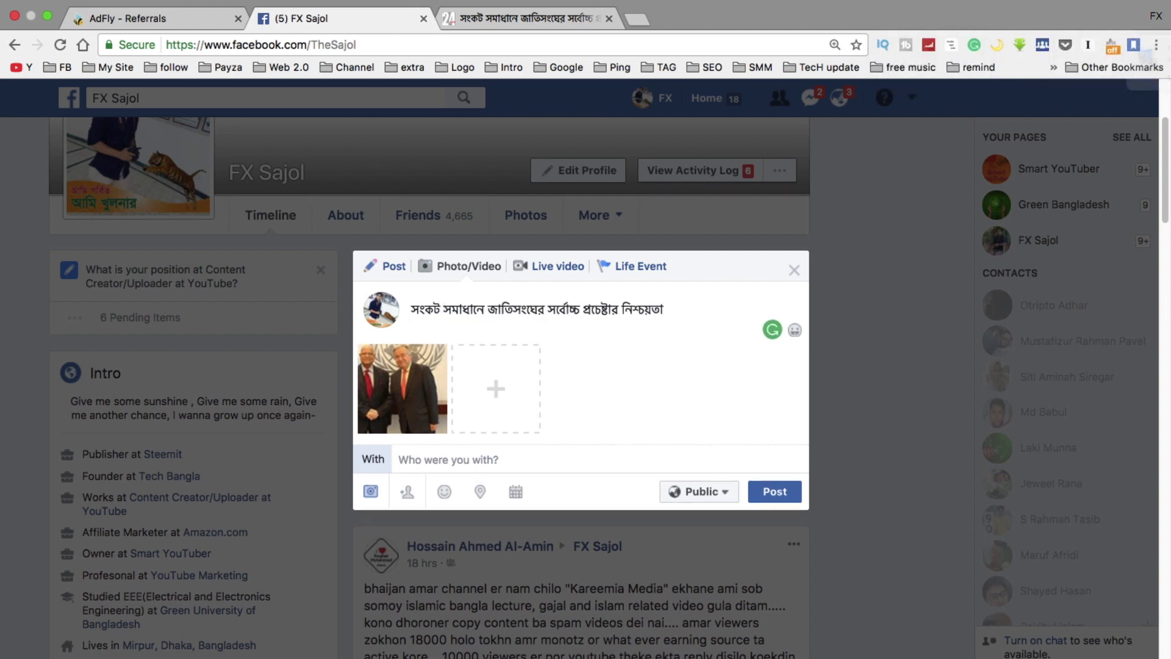
{"action": "mouse_move", "coordinate": [945, 9]}
{"action": "left_click", "coordinate": [904, 9]}
{"action": "left_click", "coordinate": [904, 8]}
{"action": "left_click", "coordinate": [932, 9]}
{"action": "left_click", "coordinate": [950, 30]}
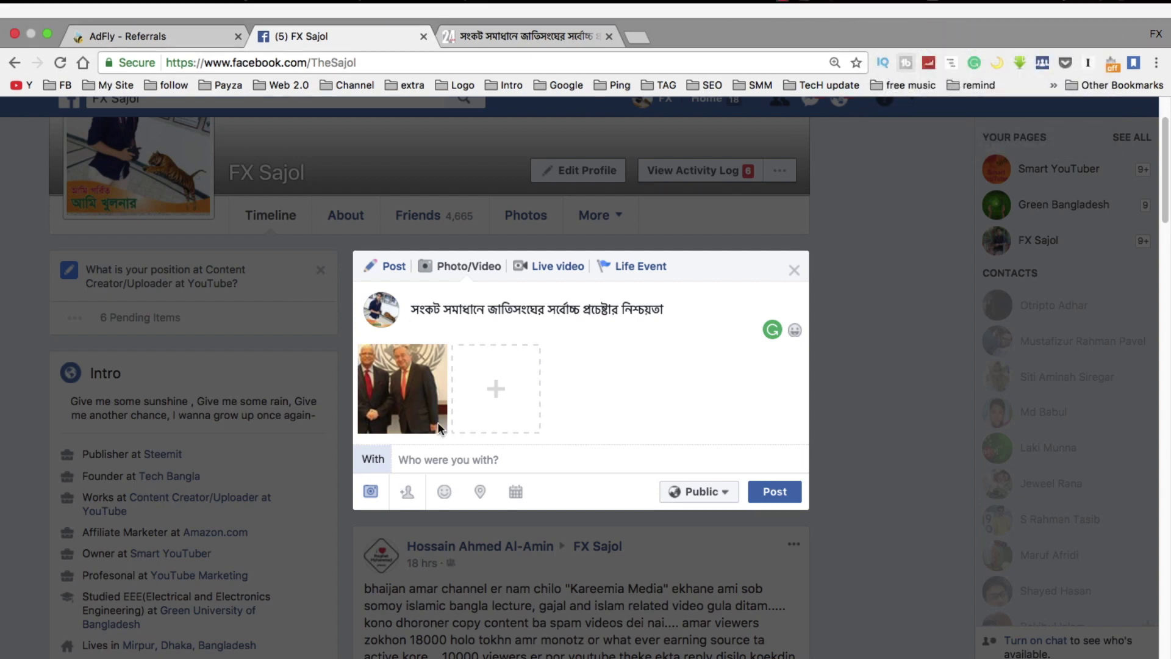
Add the line 'আরো জানতে এখানে ক্লিক করুন -' below the headline
{"action": "key", "text": "Return"}
{"action": "type", "text": "arO"}
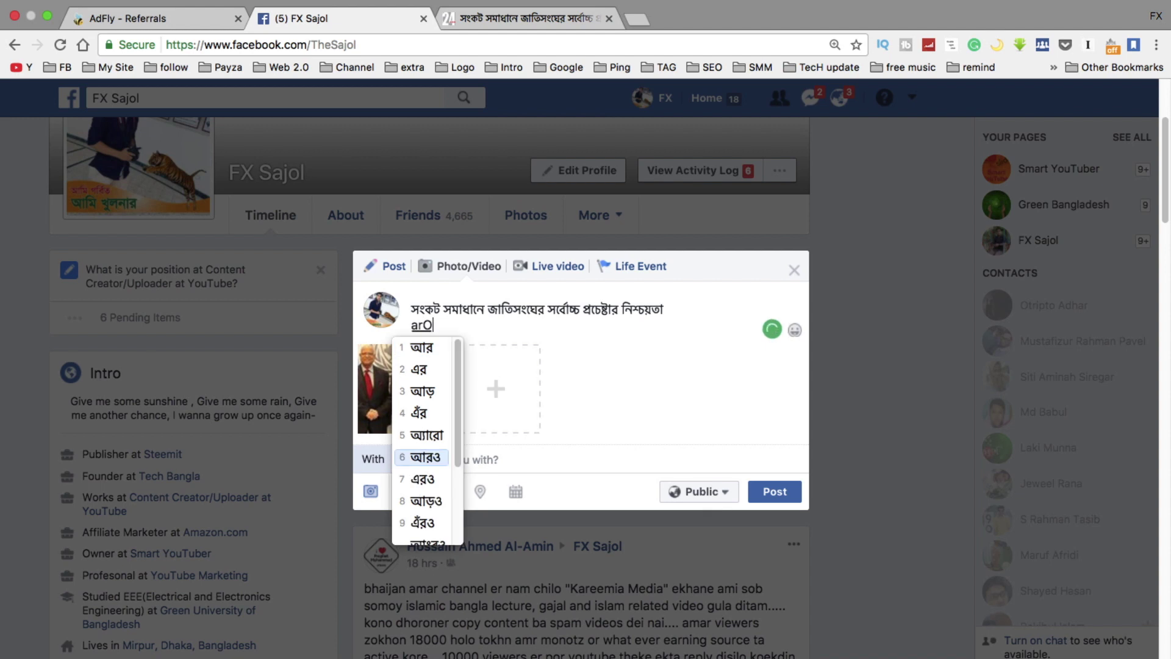
{"action": "type", "text": " jante"}
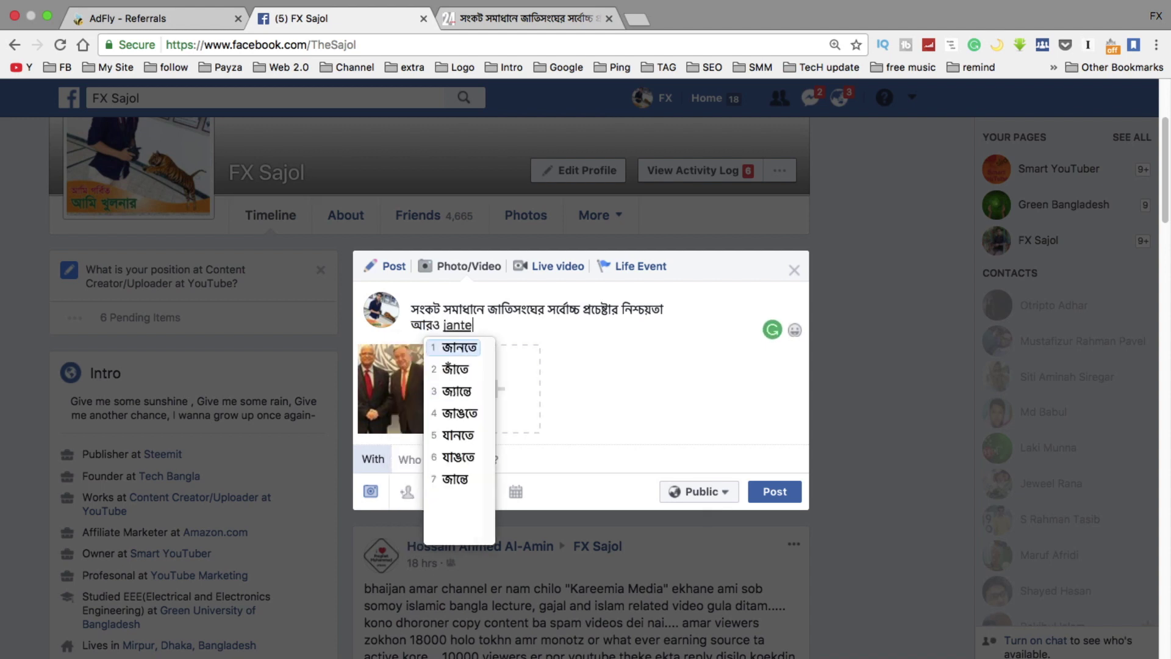
{"action": "key", "text": "BackSpace"}
{"action": "key", "text": "BackSpace"}
{"action": "key", "text": "BackSpace"}
{"action": "key", "text": "BackSpace"}
{"action": "key", "text": "BackSpace"}
{"action": "key", "text": "BackSpace"}
{"action": "key", "text": "BackSpace"}
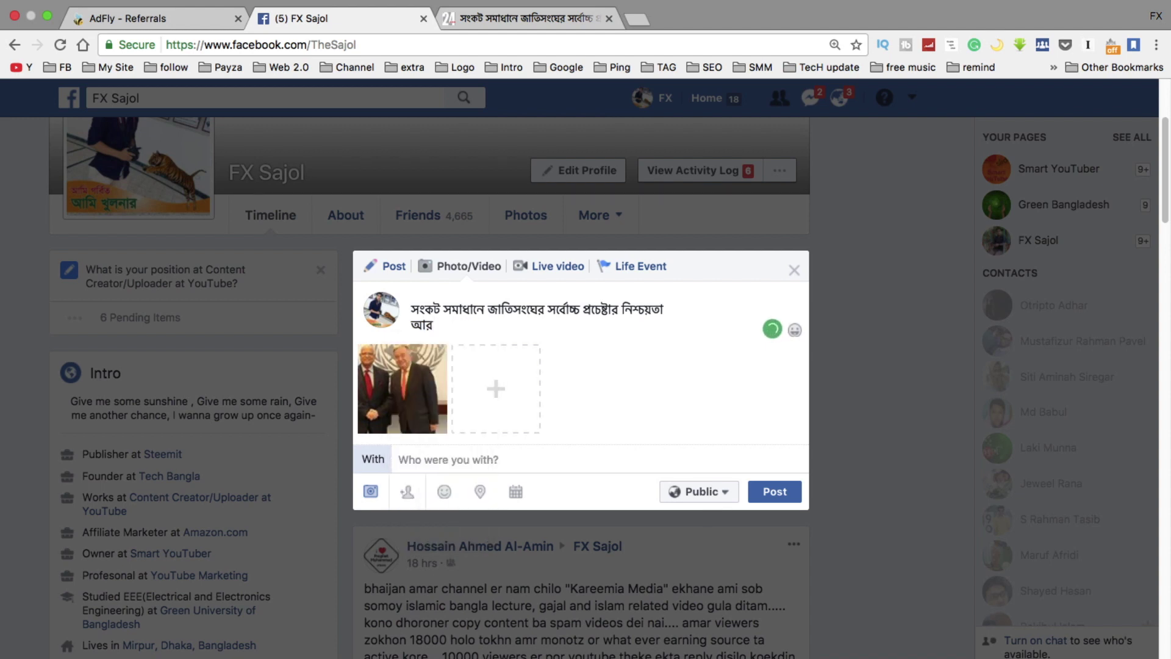
{"action": "type", "text": "o "}
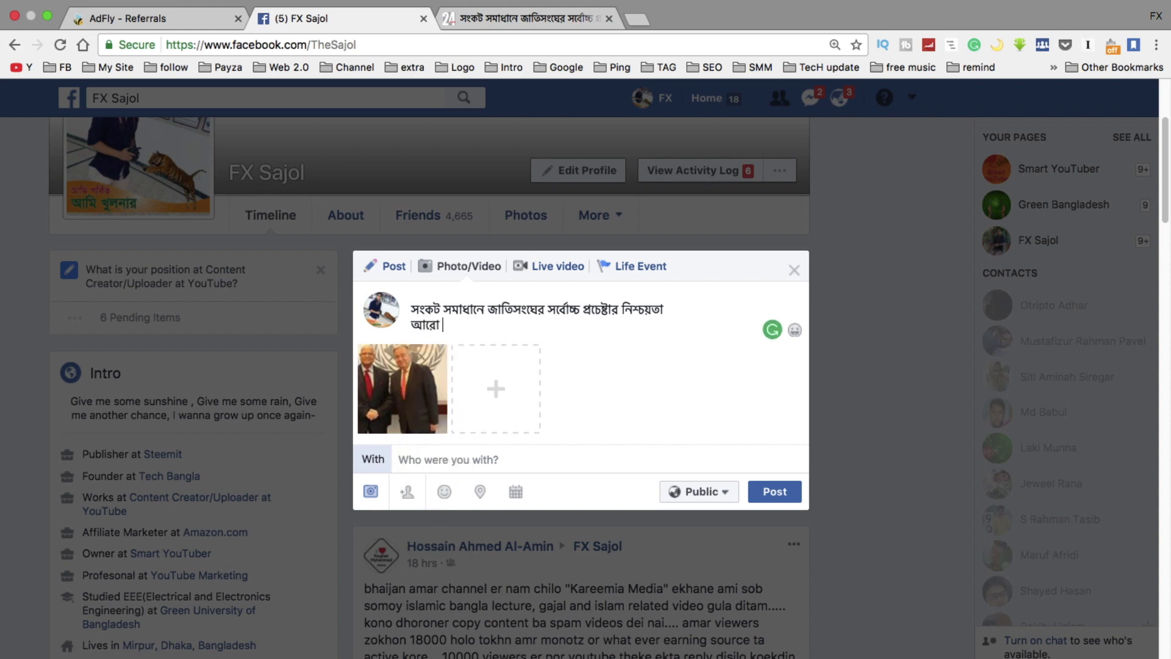
{"action": "type", "text": "jante ekhane click korun"}
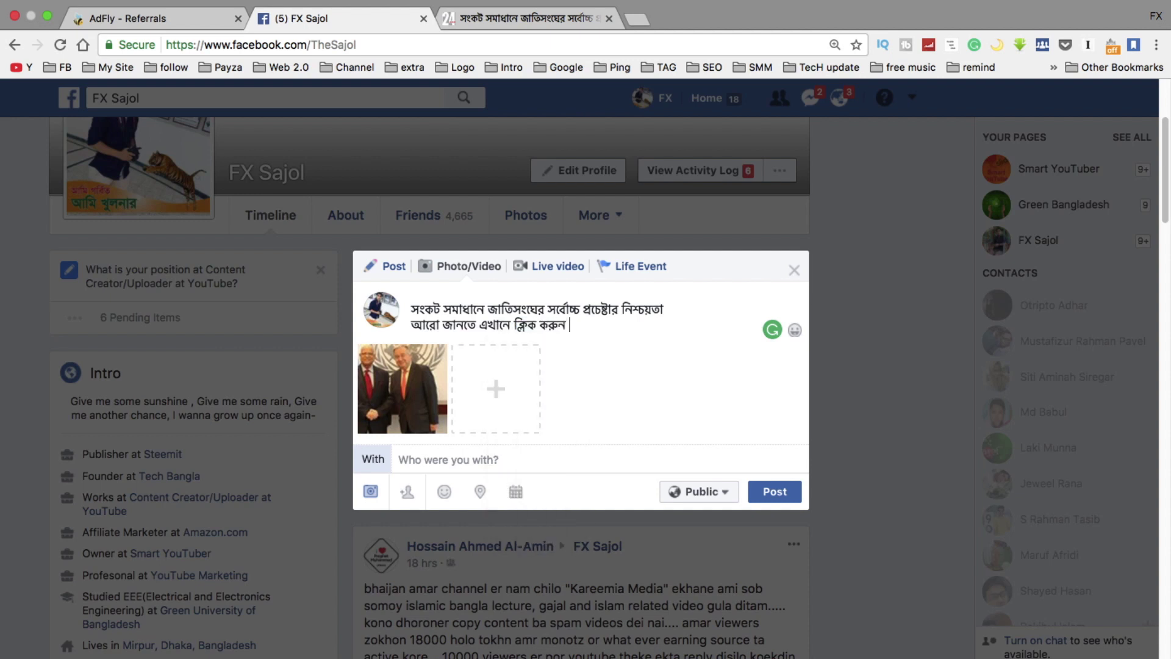
{"action": "key", "text": "Return"}
{"action": "key", "text": "BackSpace"}
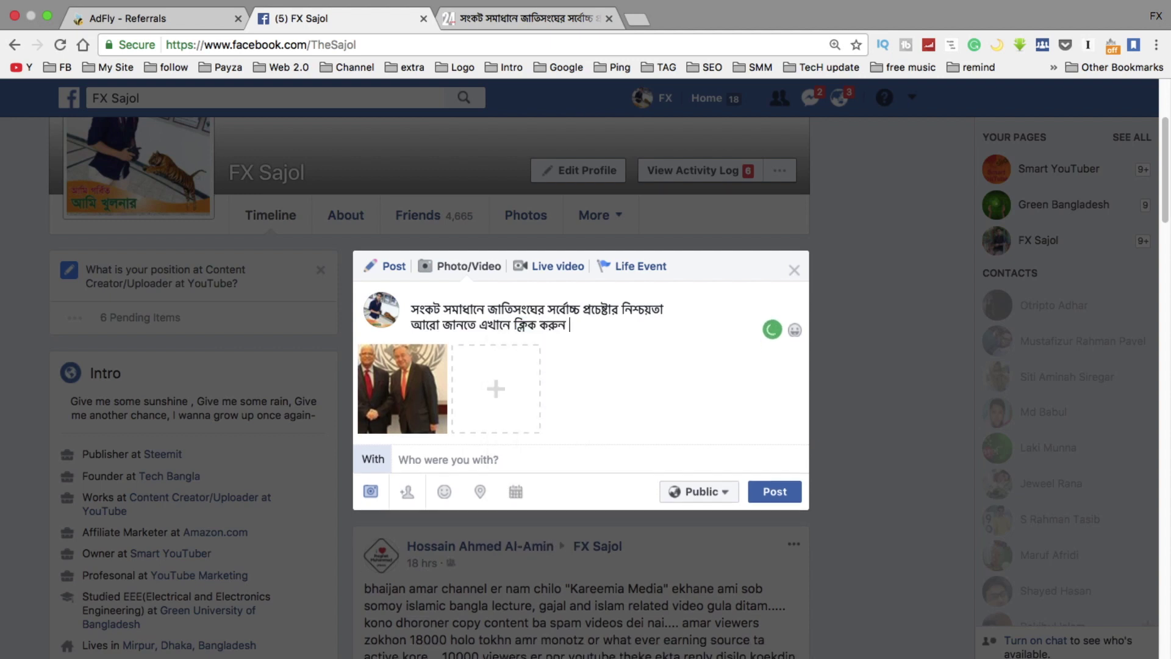
{"action": "type", "text": "-"}
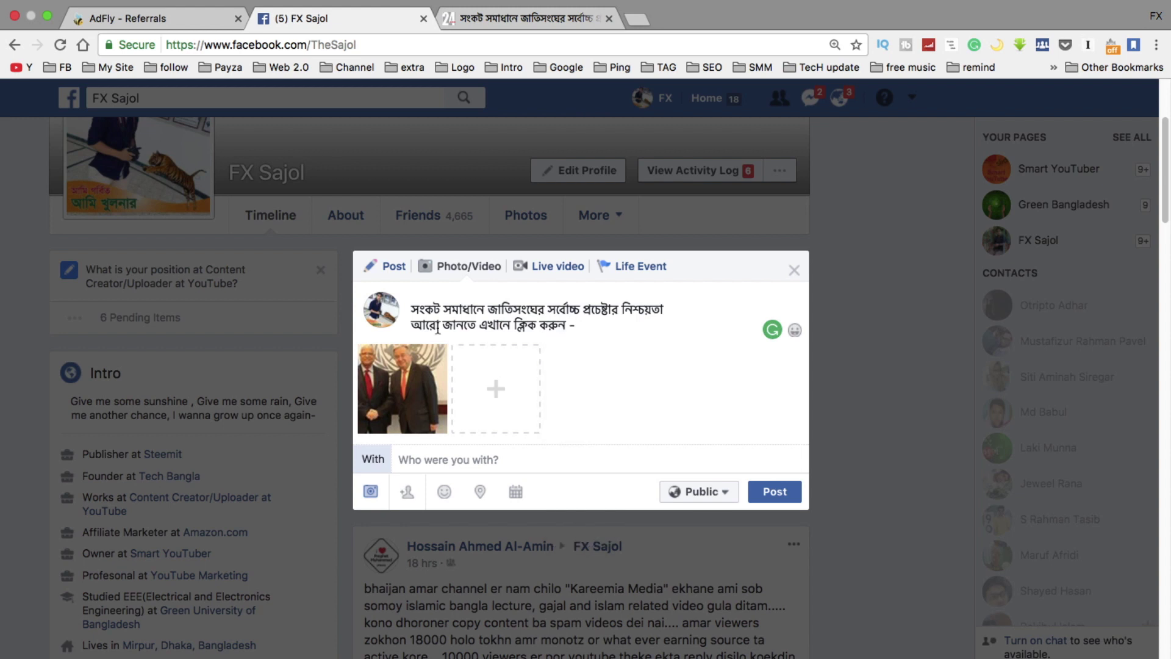
{"action": "left_click", "coordinate": [637, 38]}
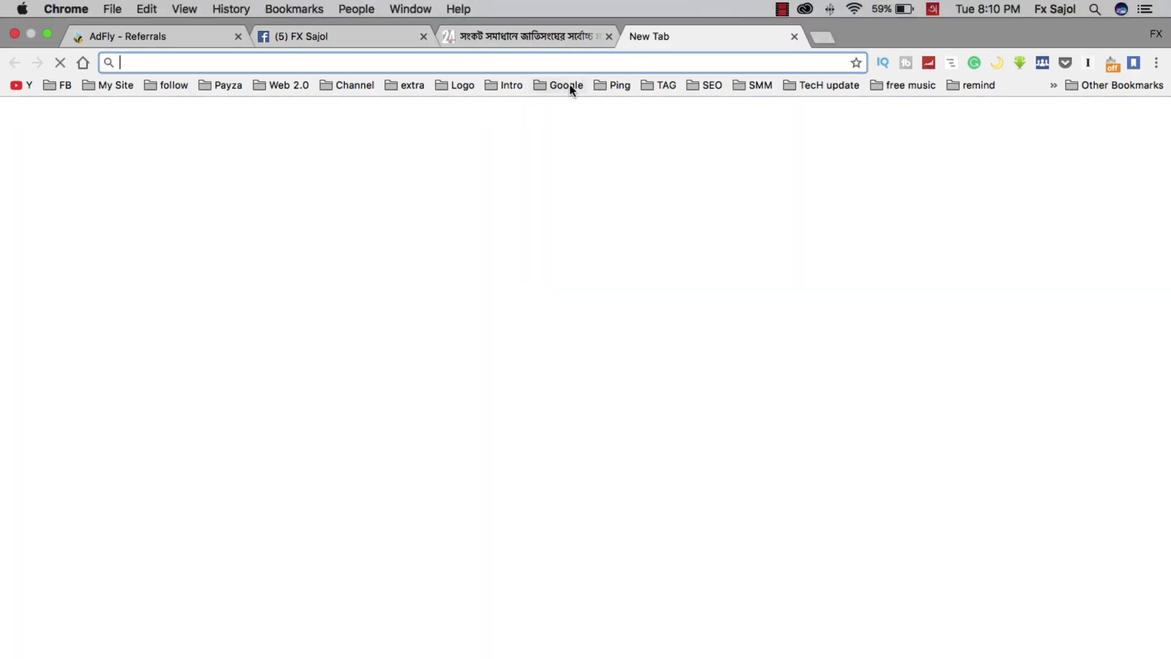
Open Bitly from the bookmarks and clear the wrongly pasted headline from its link box
{"action": "left_click", "coordinate": [573, 89]}
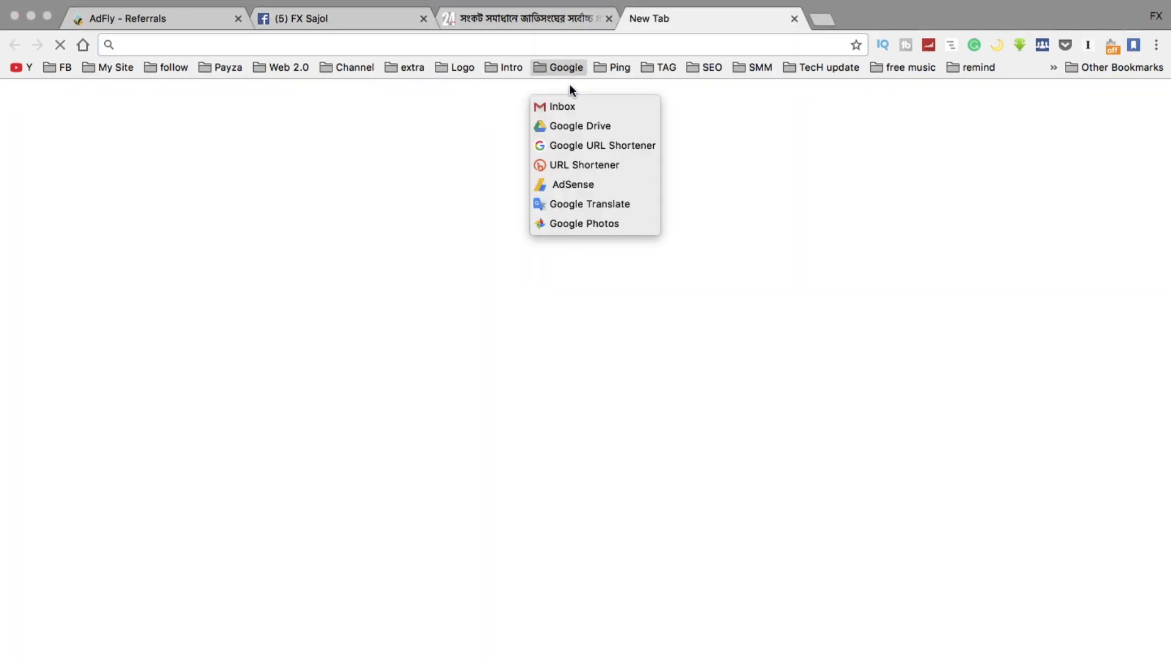
{"action": "left_click", "coordinate": [572, 167]}
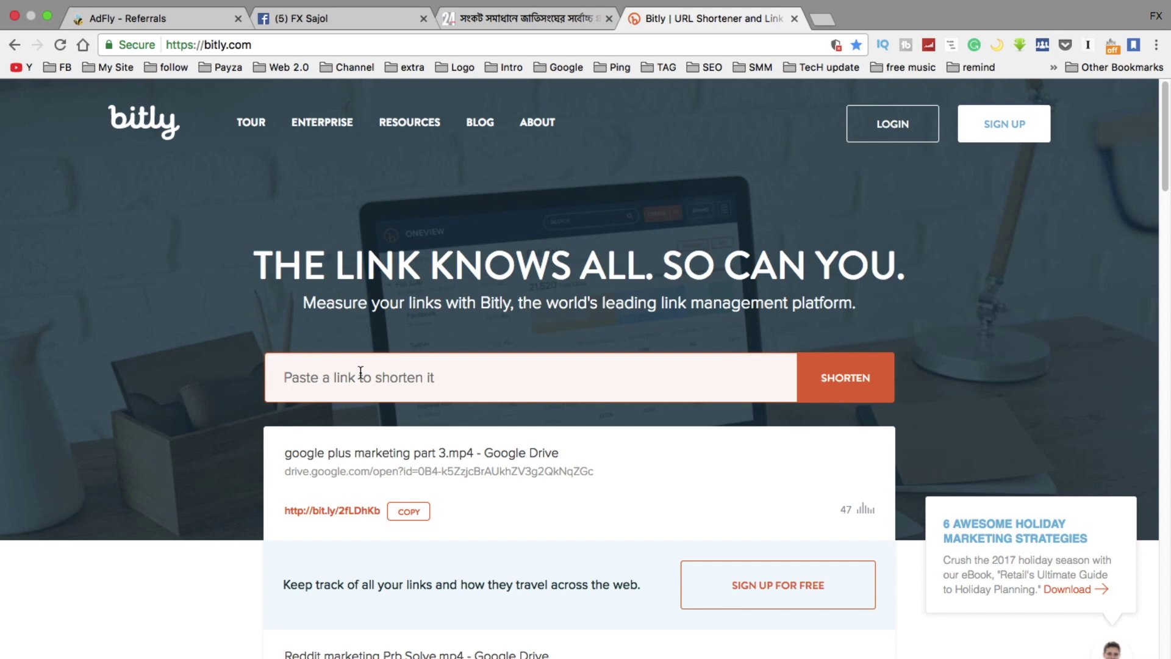
{"action": "key", "text": "super+v"}
{"action": "left_click_drag", "start_coordinate": [581, 378], "coordinate": [255, 370]}
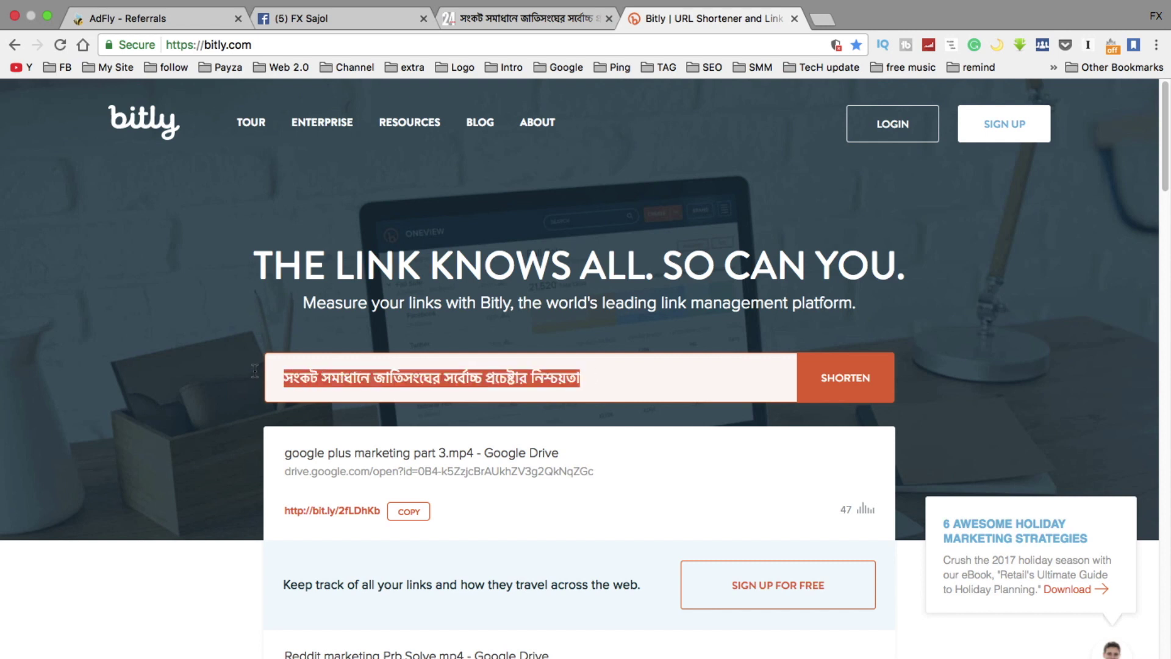
{"action": "key", "text": "BackSpace"}
{"action": "left_click", "coordinate": [178, 20]}
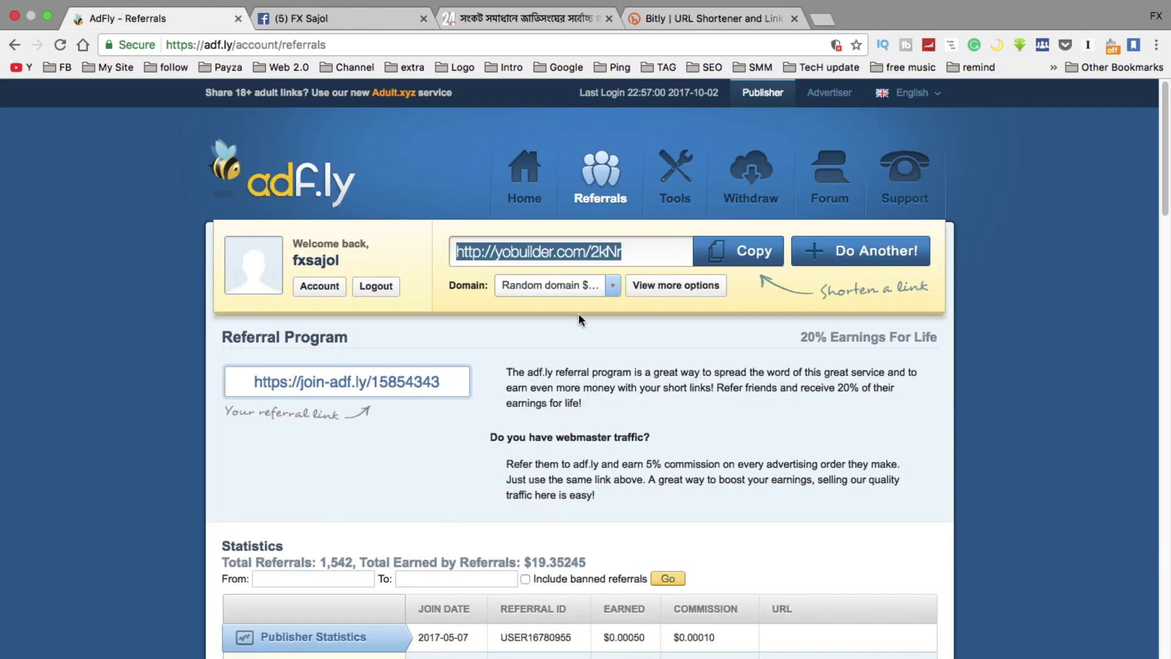
{"action": "left_click", "coordinate": [577, 251]}
{"action": "left_click_drag", "start_coordinate": [628, 251], "coordinate": [450, 252]}
{"action": "right_click", "coordinate": [491, 252]}
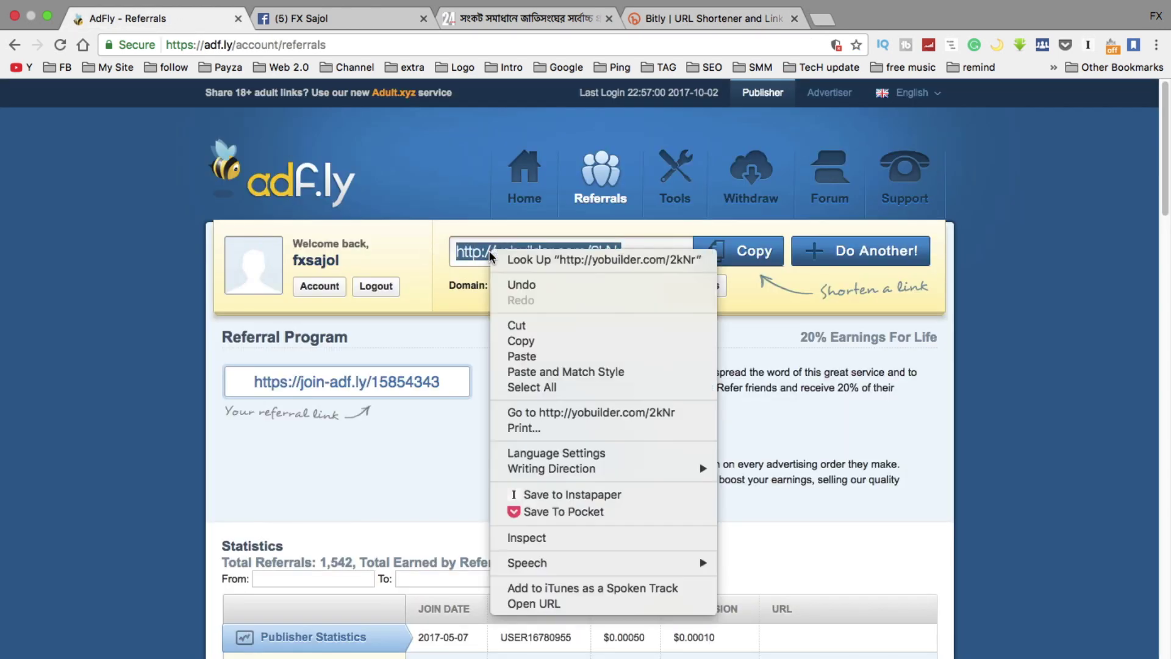
{"action": "left_click", "coordinate": [522, 344]}
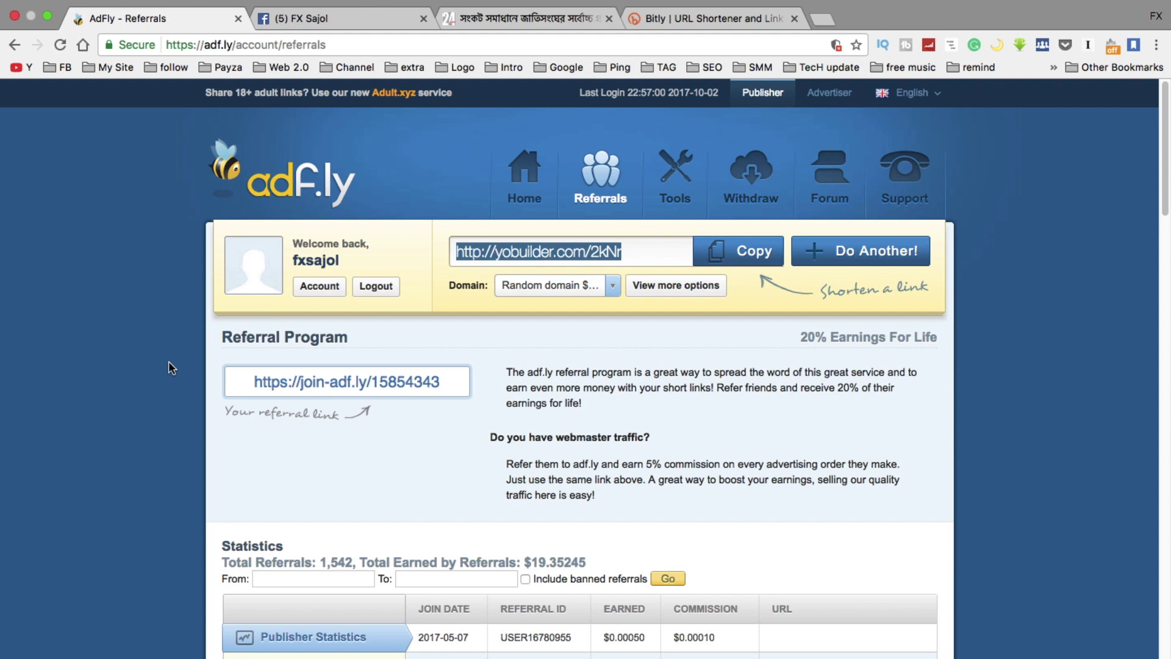
{"action": "right_click", "coordinate": [524, 259]}
{"action": "left_click", "coordinate": [556, 343]}
{"action": "left_click", "coordinate": [663, 13]}
{"action": "key", "text": "super+v"}
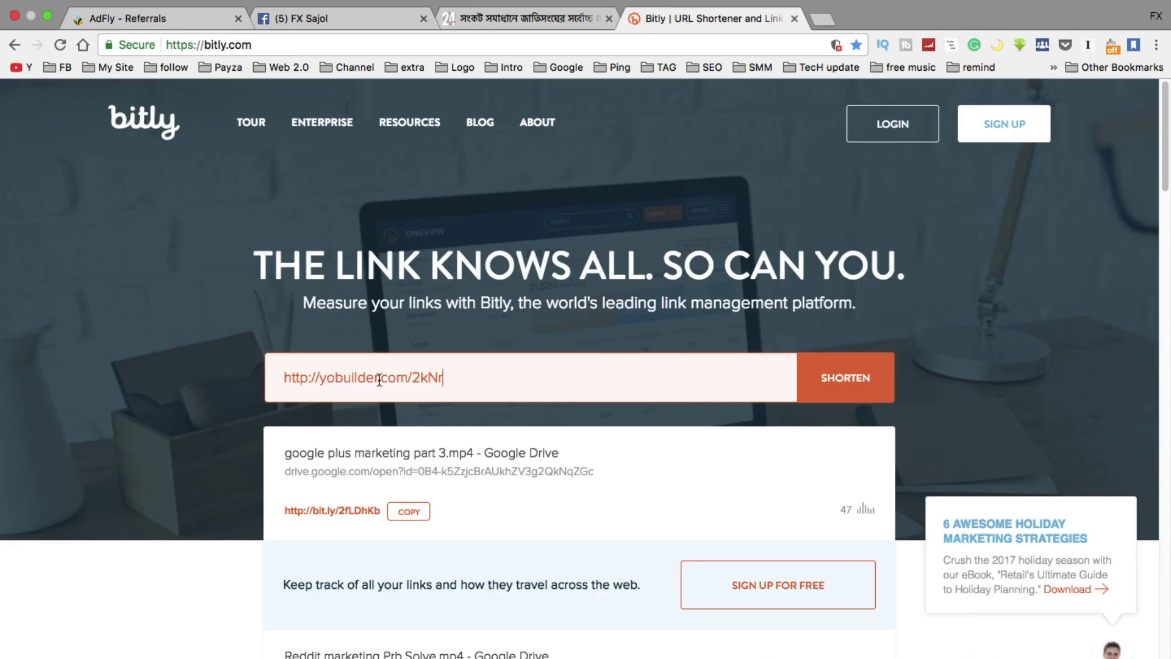
{"action": "key", "text": "Return"}
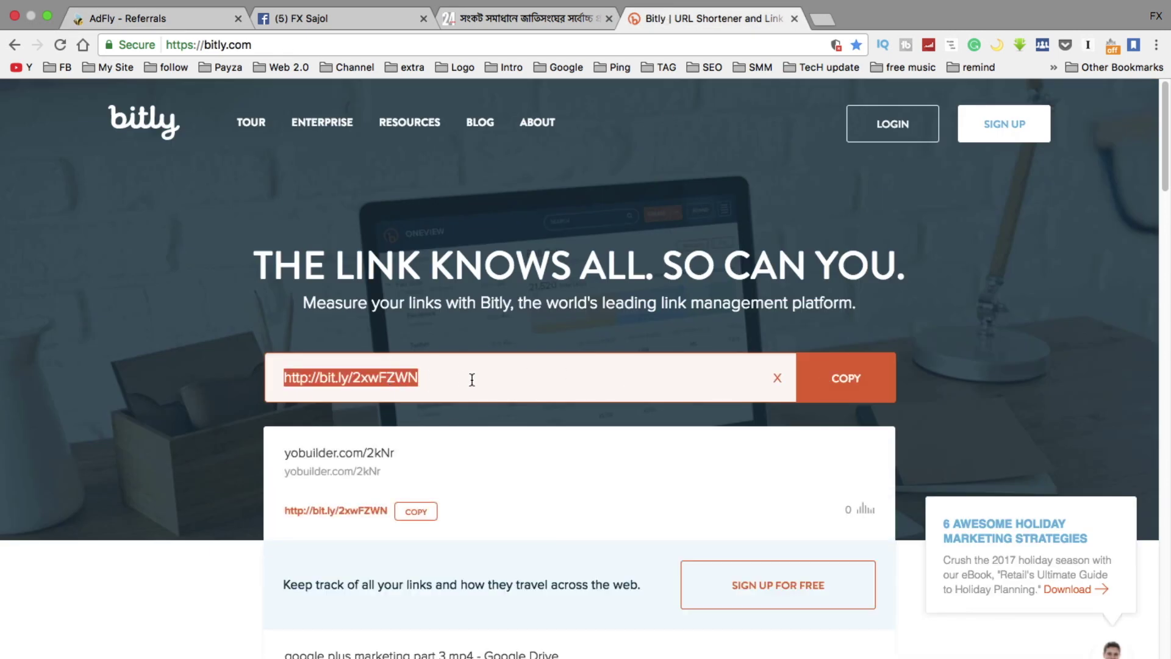
{"action": "left_click", "coordinate": [430, 377]}
{"action": "left_click_drag", "start_coordinate": [432, 377], "coordinate": [277, 377]}
{"action": "right_click", "coordinate": [298, 378]}
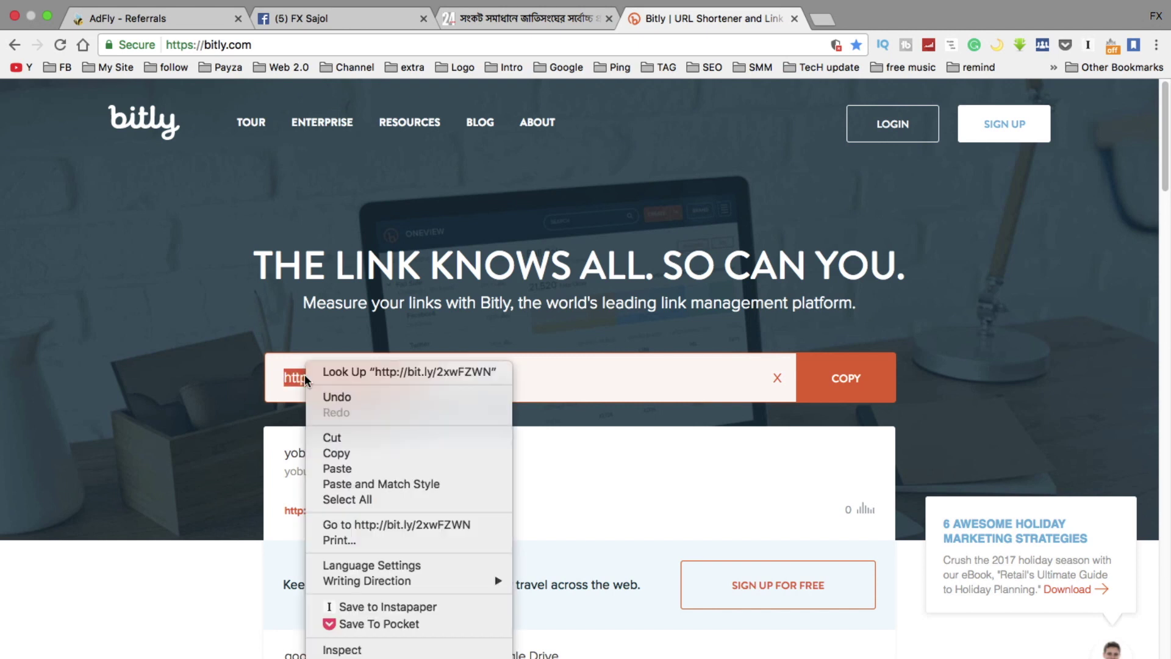
{"action": "left_click", "coordinate": [336, 453]}
{"action": "left_click", "coordinate": [317, 18]}
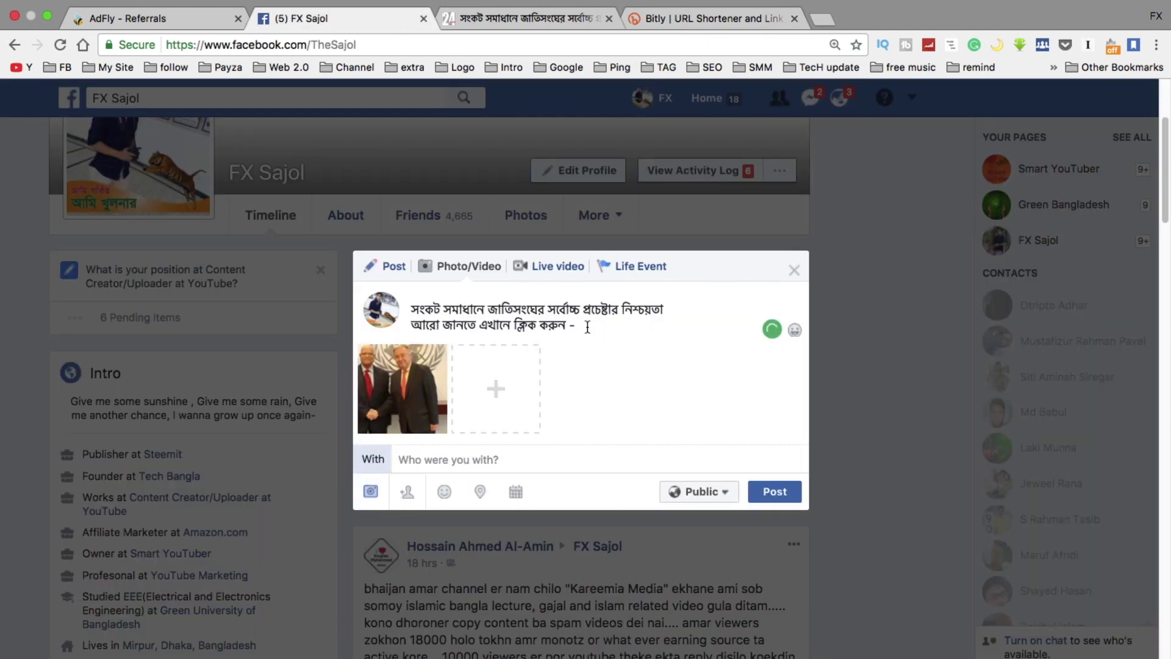
{"action": "key", "text": "super+v"}
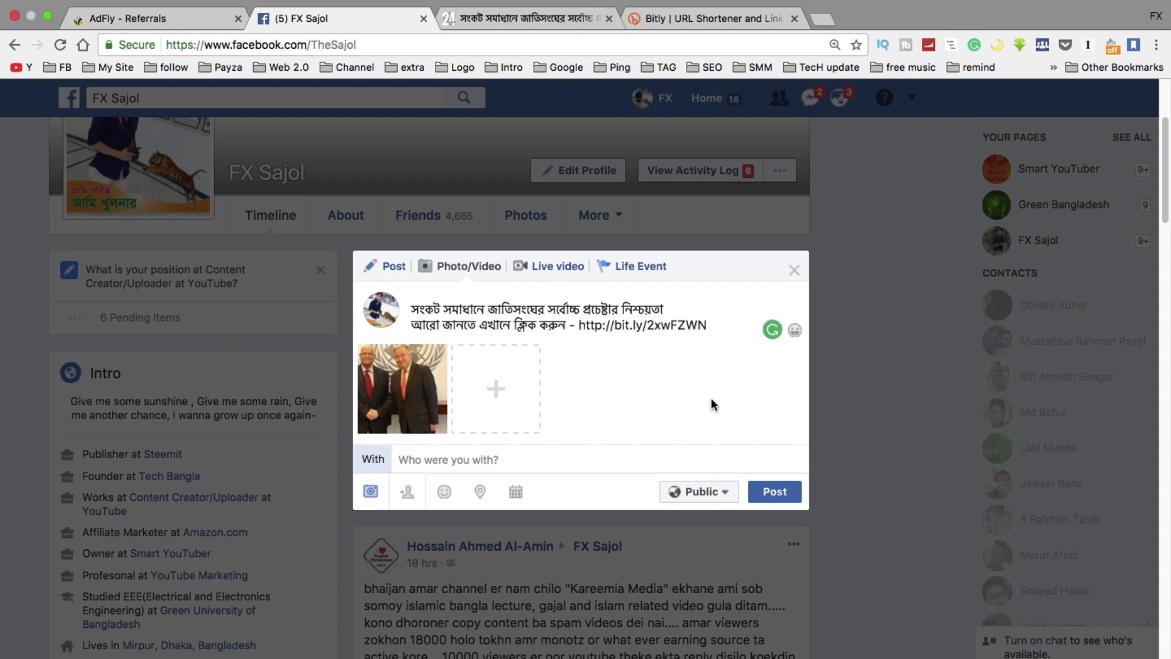
{"action": "left_click", "coordinate": [780, 494]}
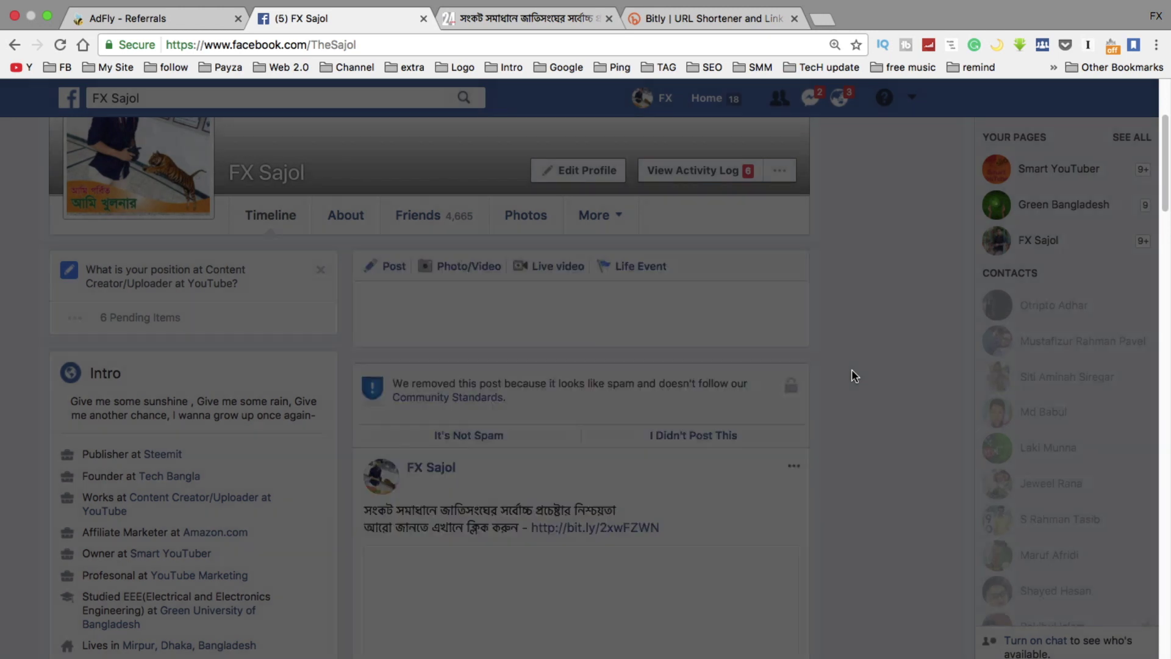
{"action": "scroll", "coordinate": [852, 370], "scroll_direction": "down", "scroll_amount": 5}
{"action": "scroll", "coordinate": [852, 370], "scroll_direction": "up", "scroll_amount": 2}
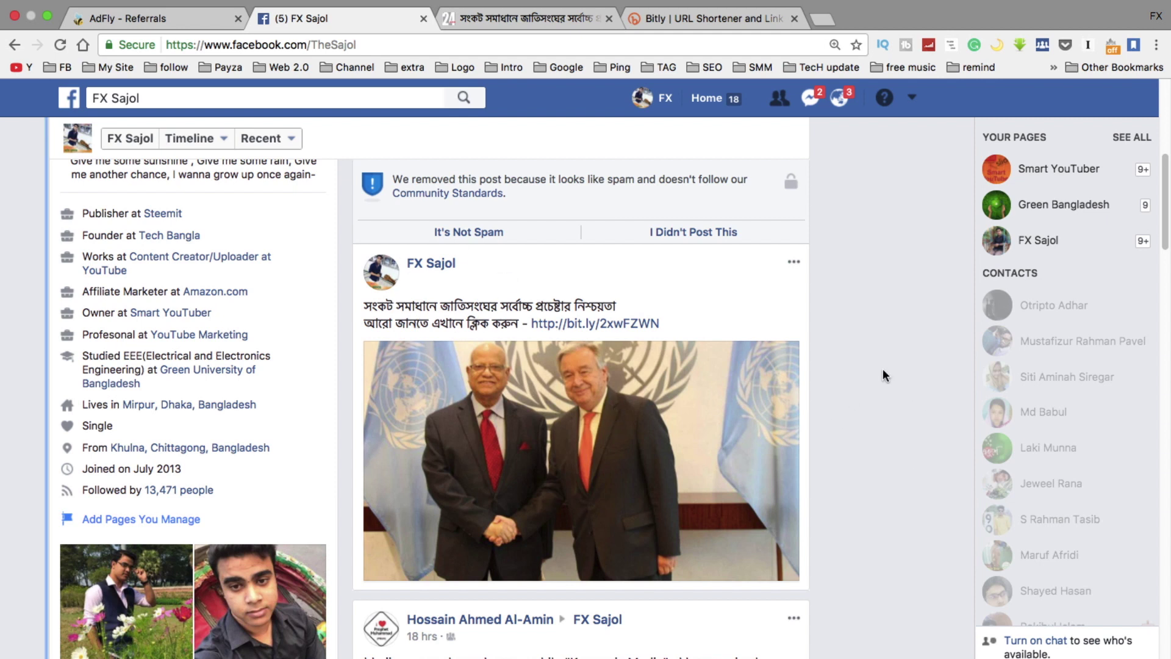
{"action": "left_click", "coordinate": [600, 327]}
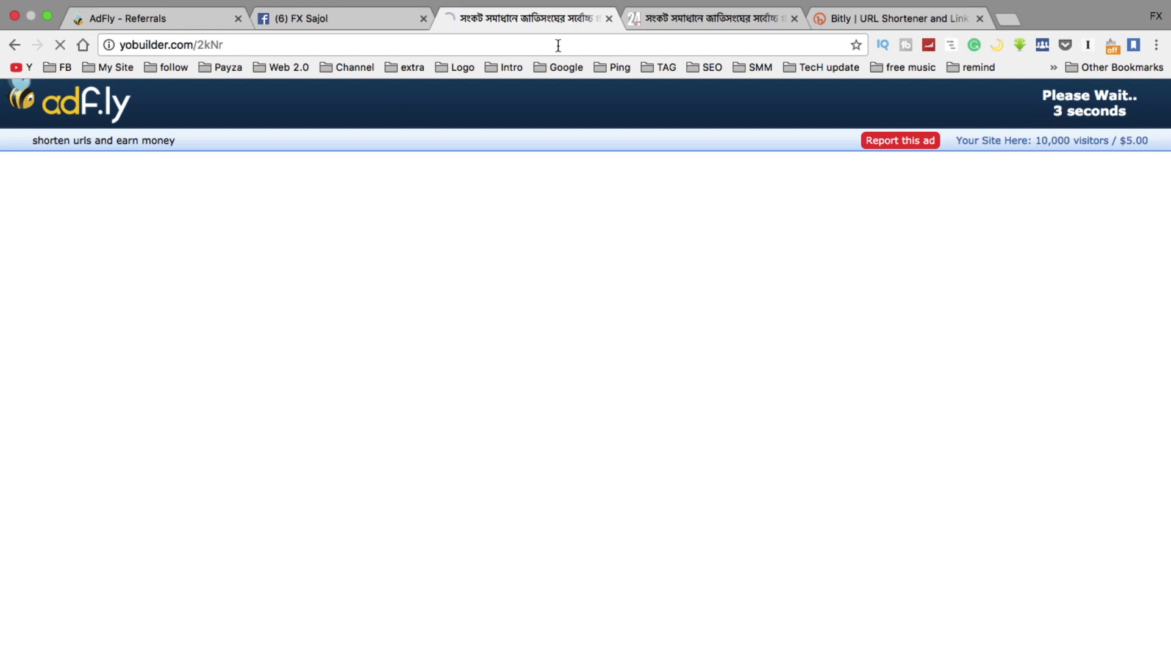
Stay on adf.ly's ad page and skip the ad to reach the banglanews24 article
{"action": "left_click", "coordinate": [609, 19]}
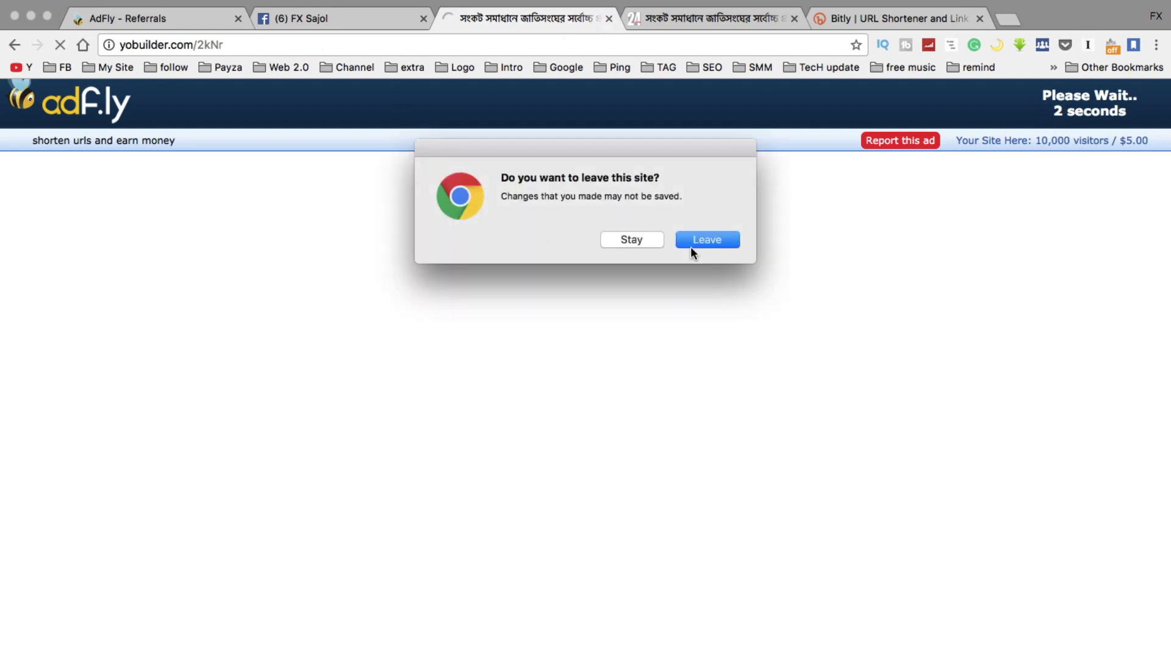
{"action": "left_click", "coordinate": [644, 240]}
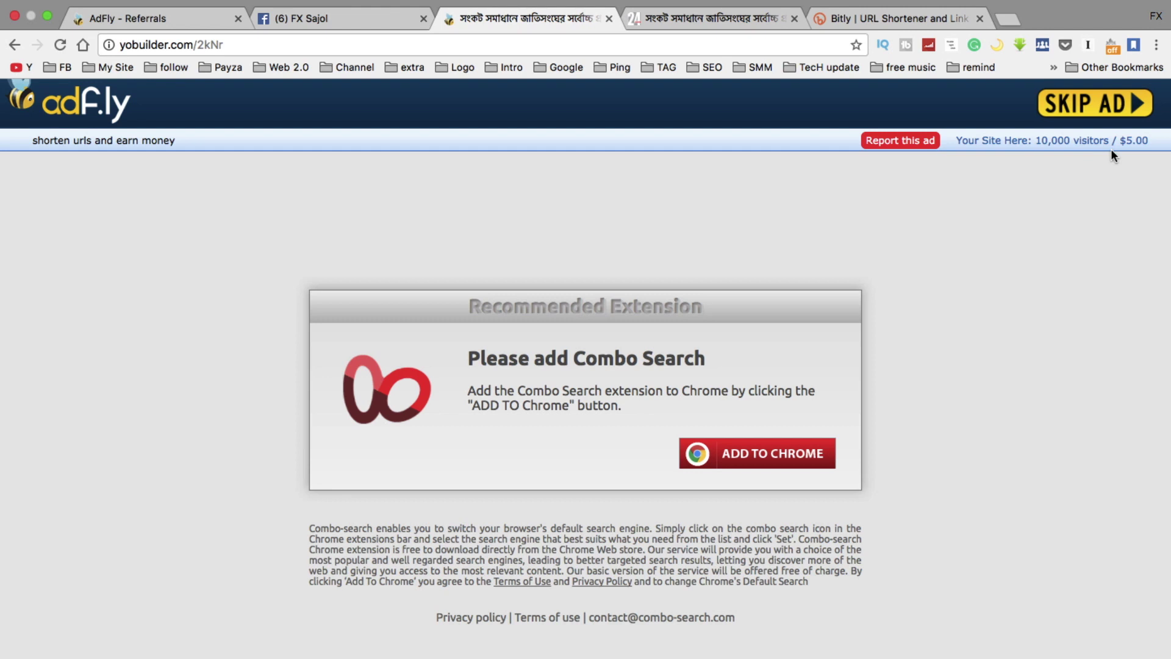
{"action": "left_click", "coordinate": [1096, 116]}
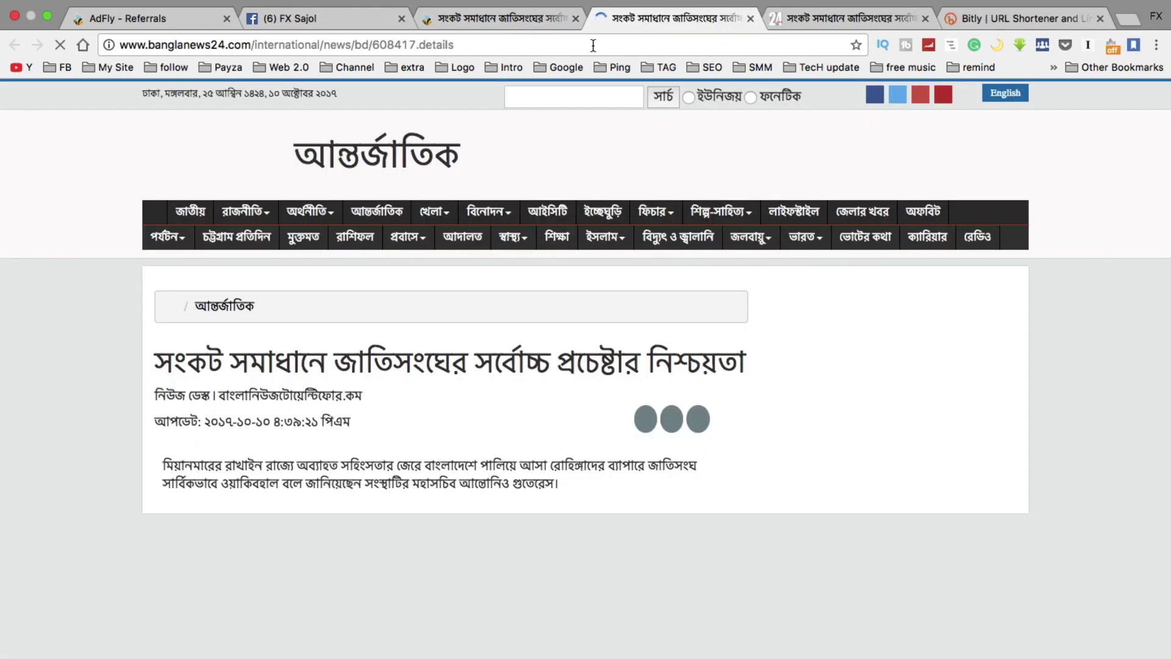
{"action": "scroll", "coordinate": [77, 410], "scroll_direction": "down", "scroll_amount": 3}
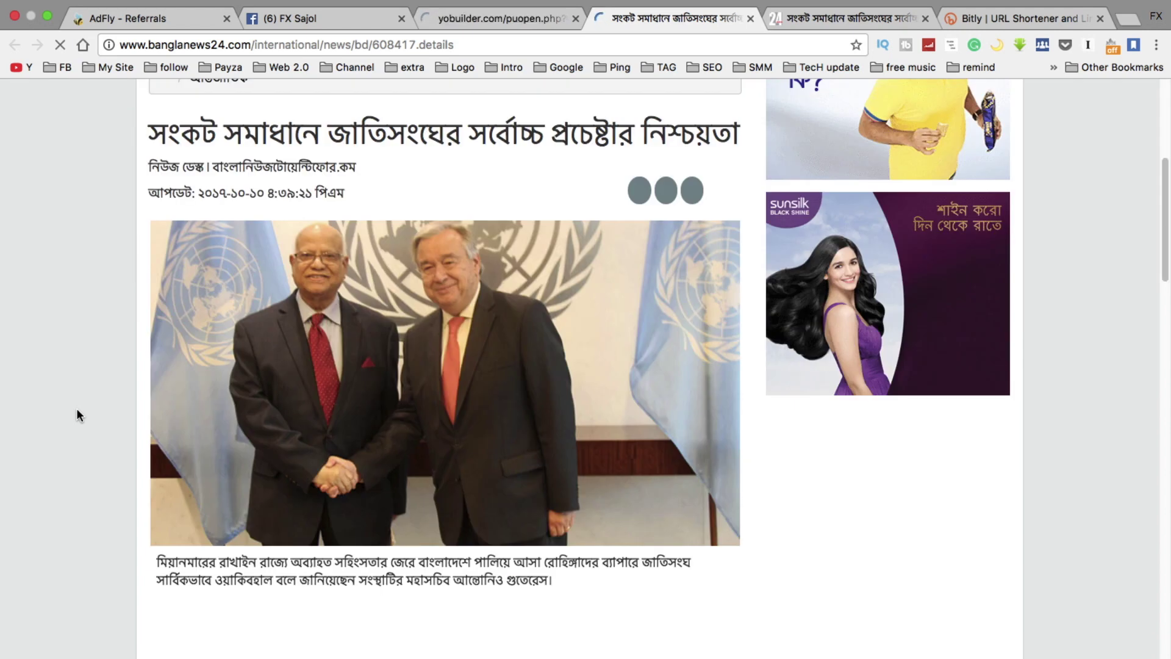
{"action": "scroll", "coordinate": [77, 415], "scroll_direction": "up", "scroll_amount": 5}
Close the ad, article and Bitly tabs, leaving the Facebook timeline
{"action": "left_click", "coordinate": [506, 19]}
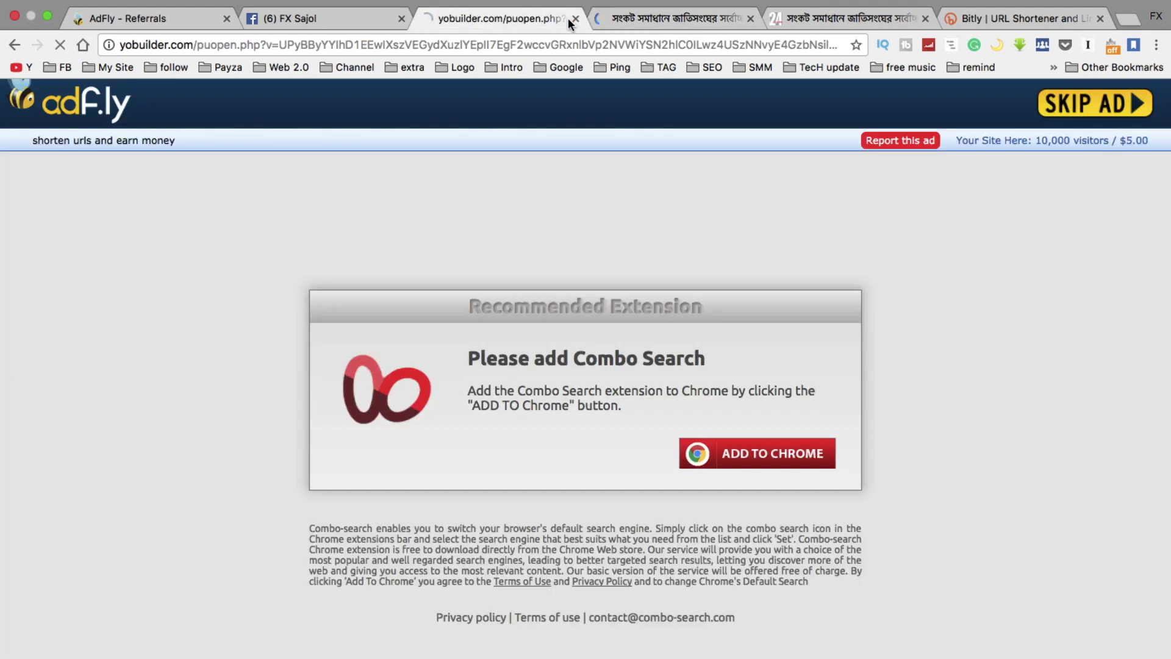
{"action": "left_click", "coordinate": [576, 19]}
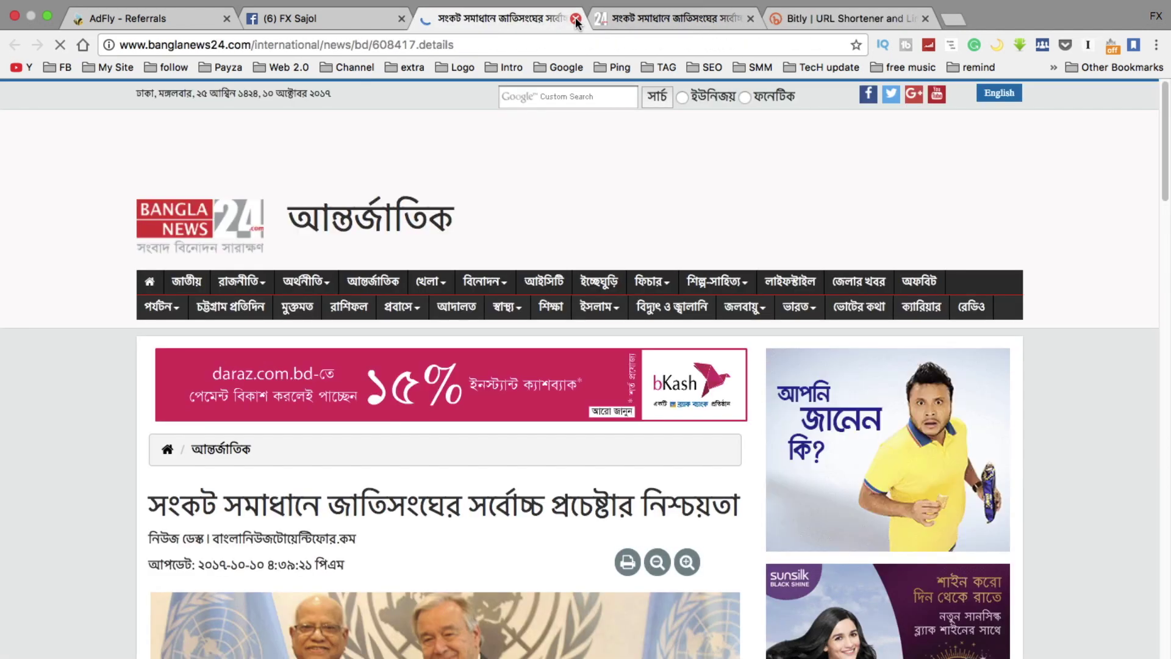
{"action": "left_click", "coordinate": [576, 18]}
{"action": "left_click", "coordinate": [576, 18]}
{"action": "left_click", "coordinate": [576, 18]}
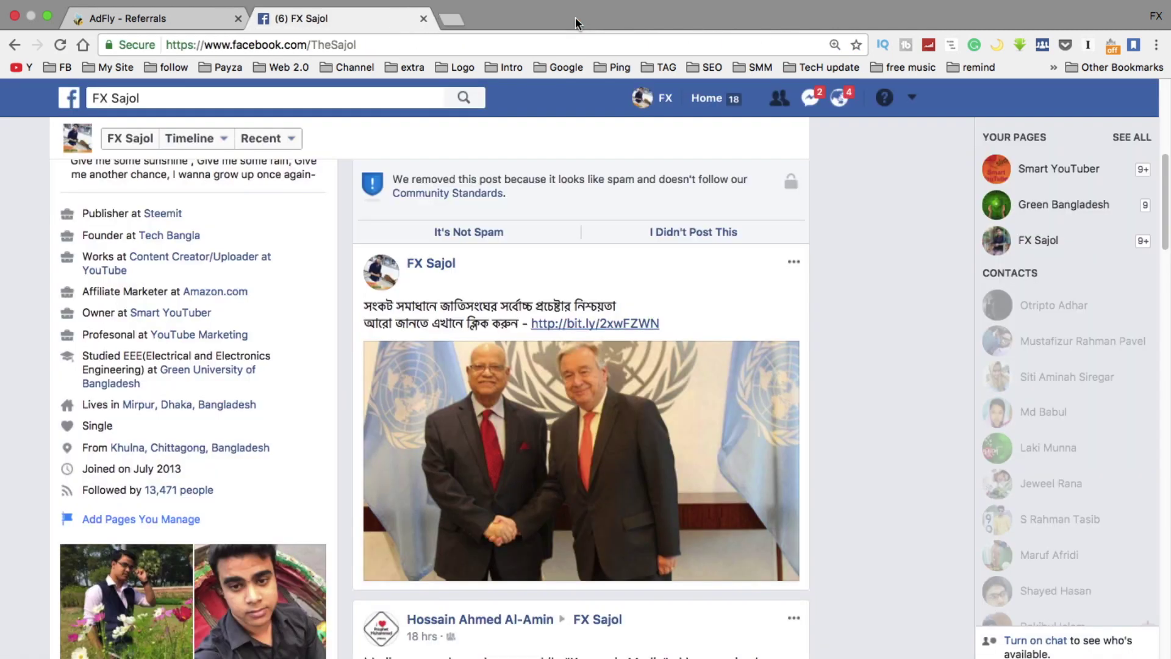
Delete the bit.ly post and the post below it, then close the Facebook tab
{"action": "left_click", "coordinate": [789, 268]}
{"action": "left_click", "coordinate": [734, 303]}
{"action": "left_click", "coordinate": [735, 374]}
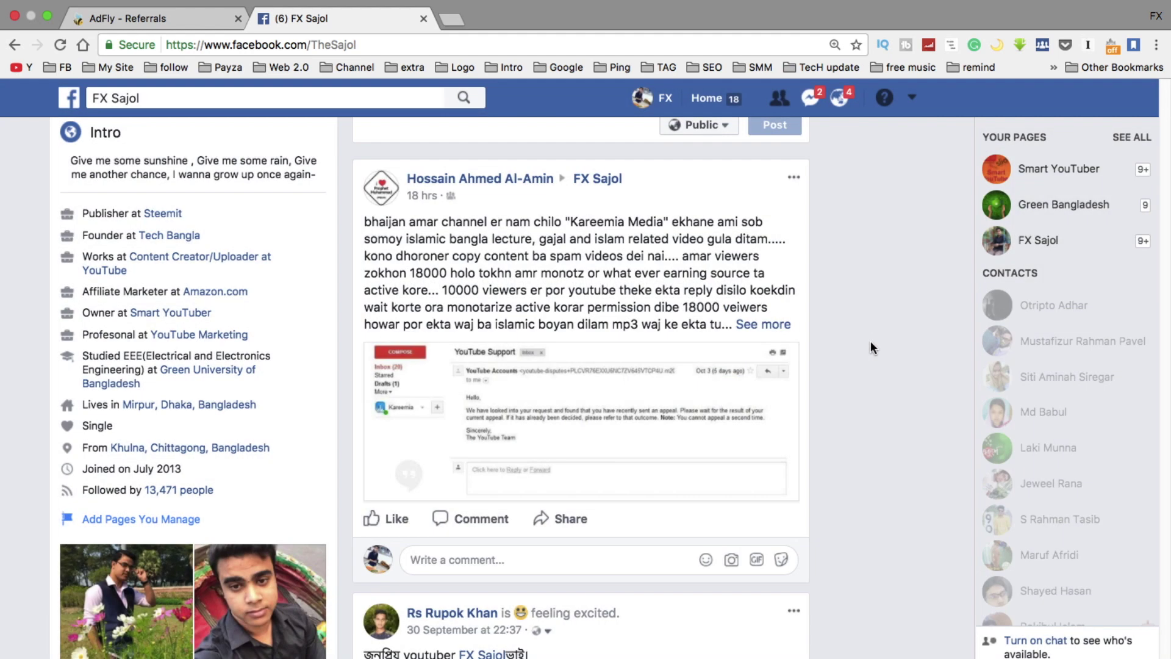
{"action": "left_click", "coordinate": [793, 183]}
{"action": "left_click", "coordinate": [653, 279]}
{"action": "left_click", "coordinate": [748, 346]}
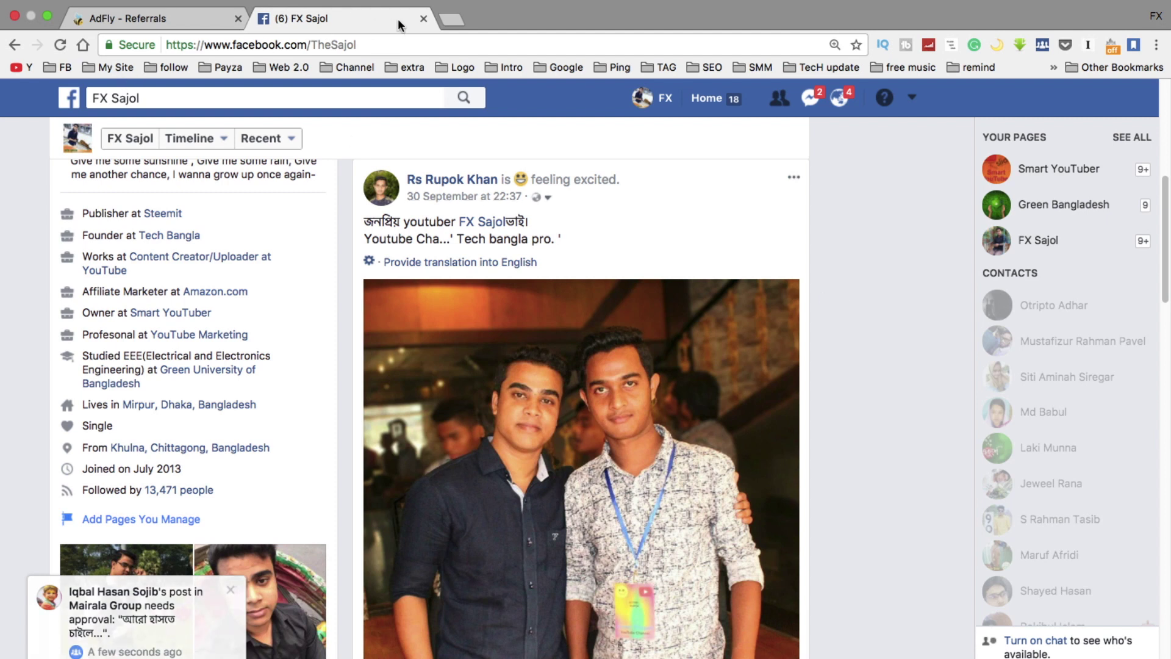
{"action": "left_click", "coordinate": [424, 20]}
Reload the adf.ly Referrals page
{"action": "scroll", "coordinate": [183, 537], "scroll_direction": "down", "scroll_amount": 3}
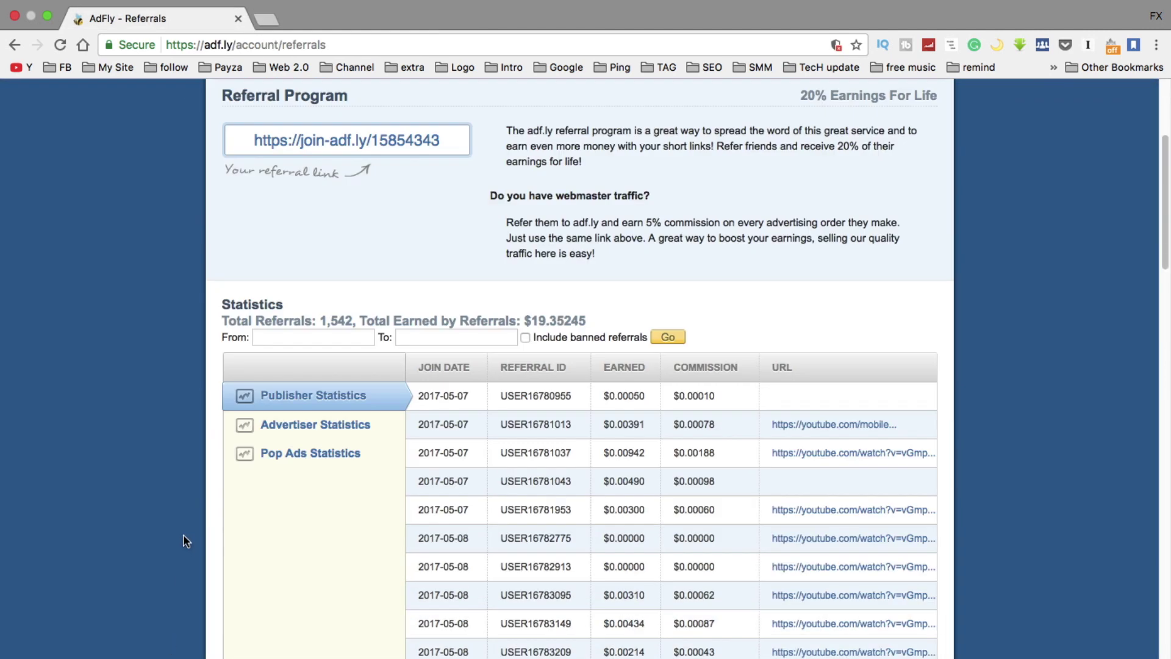
{"action": "scroll", "coordinate": [163, 365], "scroll_direction": "up", "scroll_amount": 4}
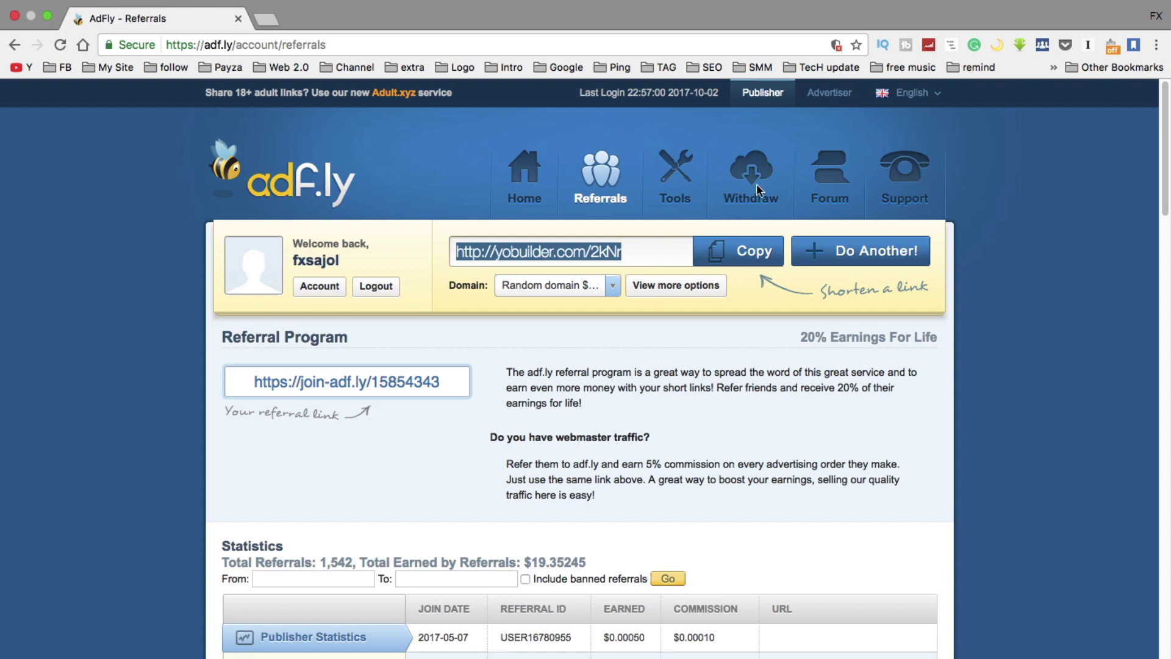
{"action": "left_click", "coordinate": [614, 174]}
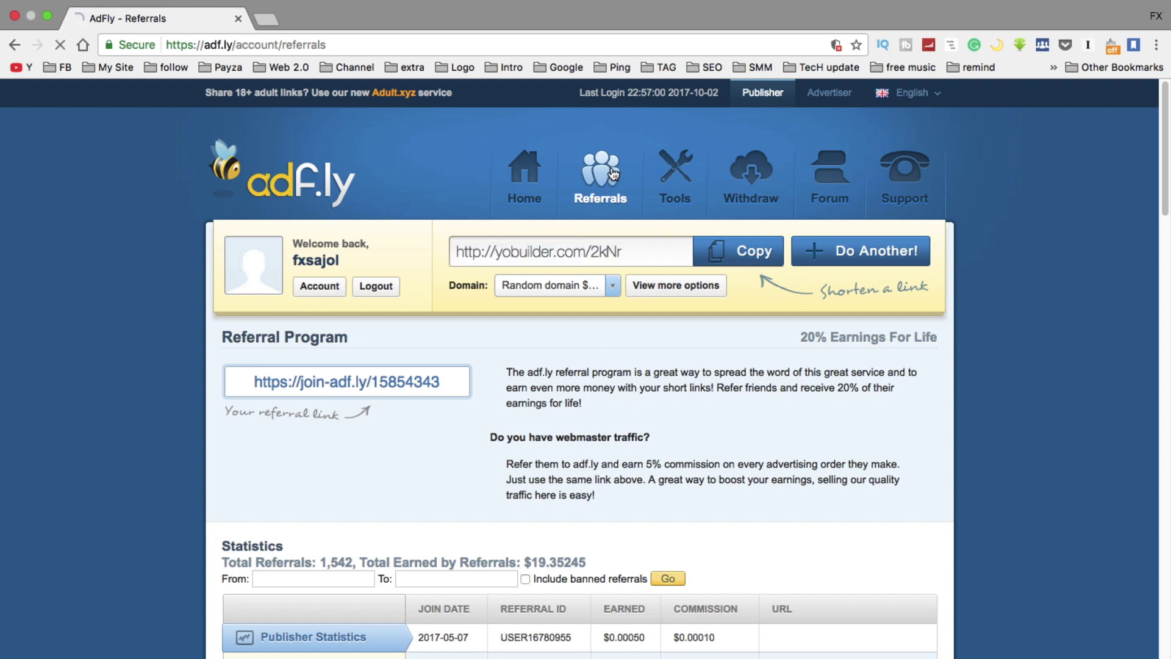
{"action": "scroll", "coordinate": [338, 413], "scroll_direction": "down", "scroll_amount": 2}
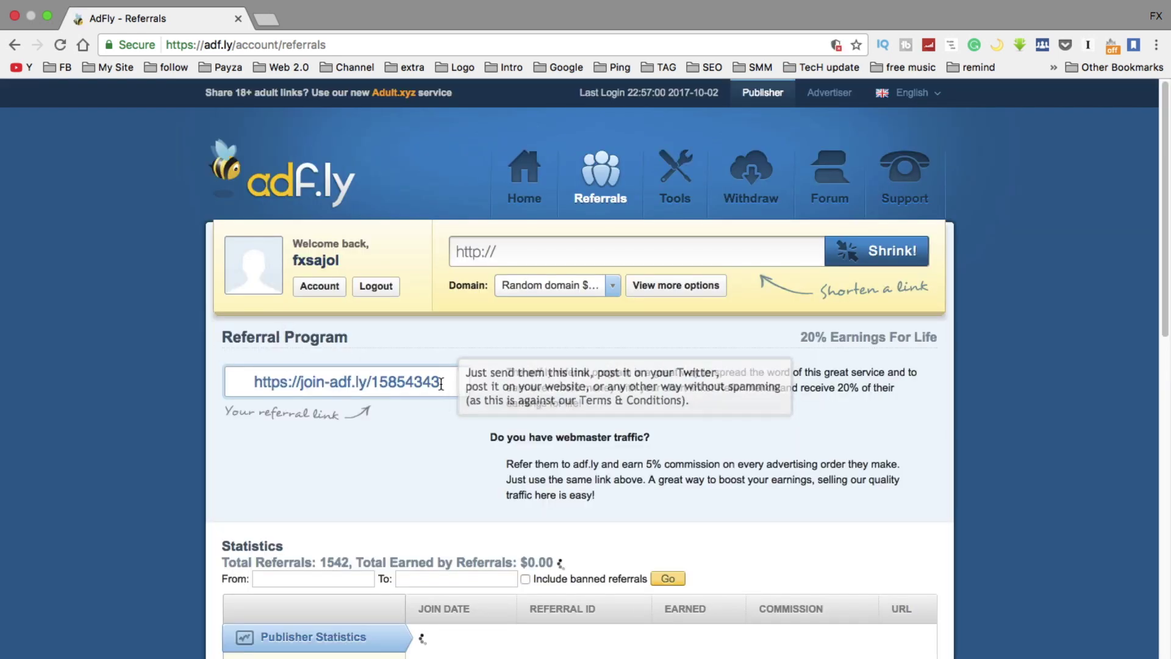
Highlight the referral link, the 5% webmaster commission and the 20% referral earnings
{"action": "left_click_drag", "start_coordinate": [440, 382], "coordinate": [254, 378]}
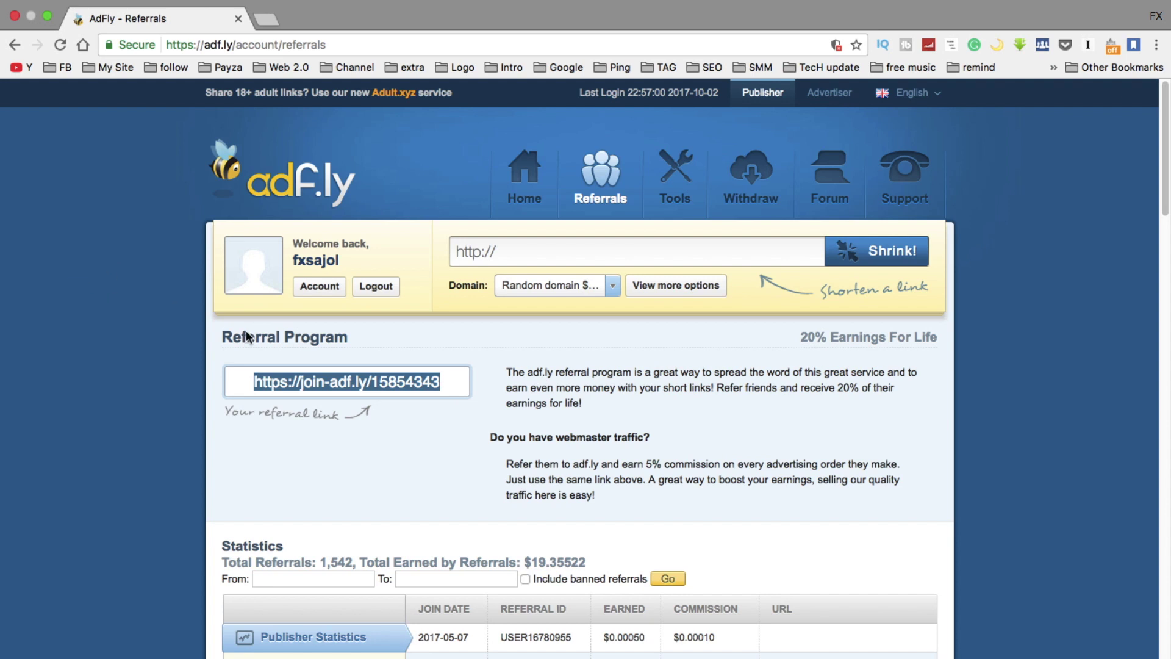
{"action": "left_click_drag", "start_coordinate": [646, 464], "coordinate": [667, 462]}
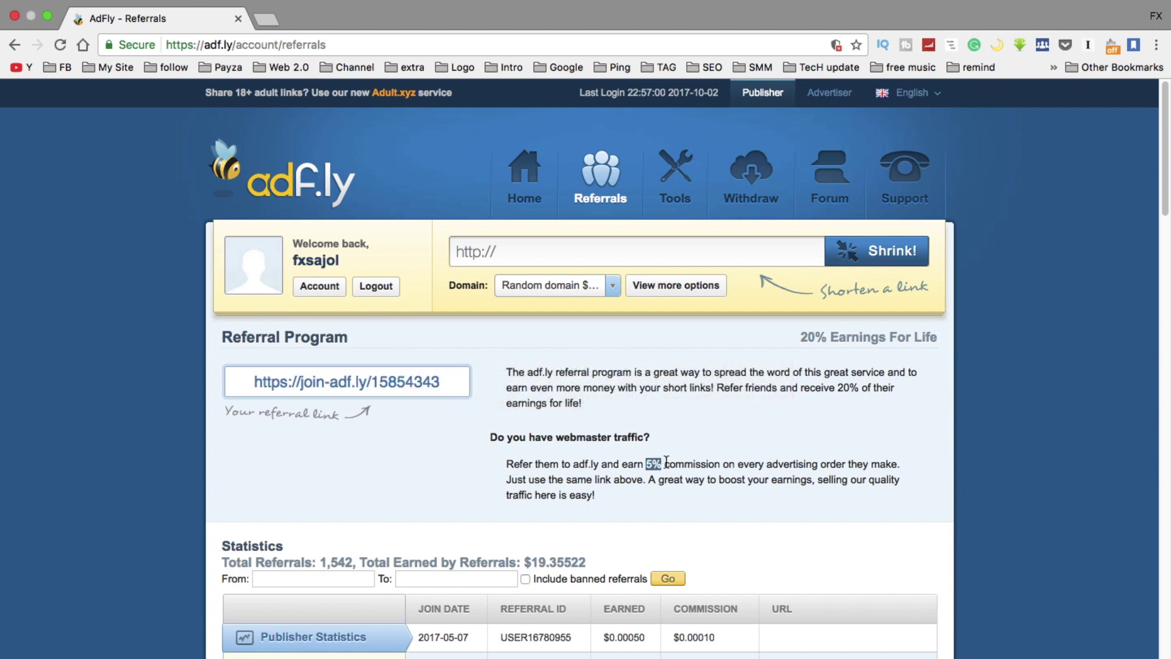
{"action": "left_click", "coordinate": [653, 465]}
{"action": "left_click_drag", "start_coordinate": [649, 461], "coordinate": [659, 465]}
{"action": "left_click", "coordinate": [650, 461]}
{"action": "left_click_drag", "start_coordinate": [840, 388], "coordinate": [859, 391]}
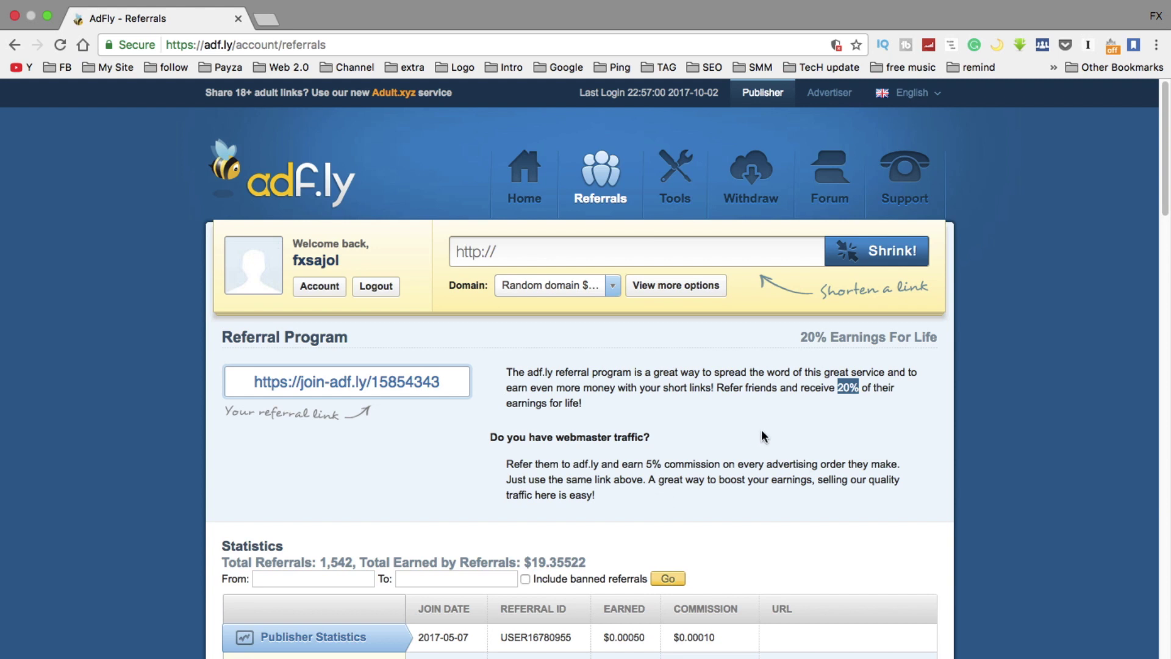
{"action": "left_click", "coordinate": [853, 386]}
{"action": "left_click", "coordinate": [753, 178]}
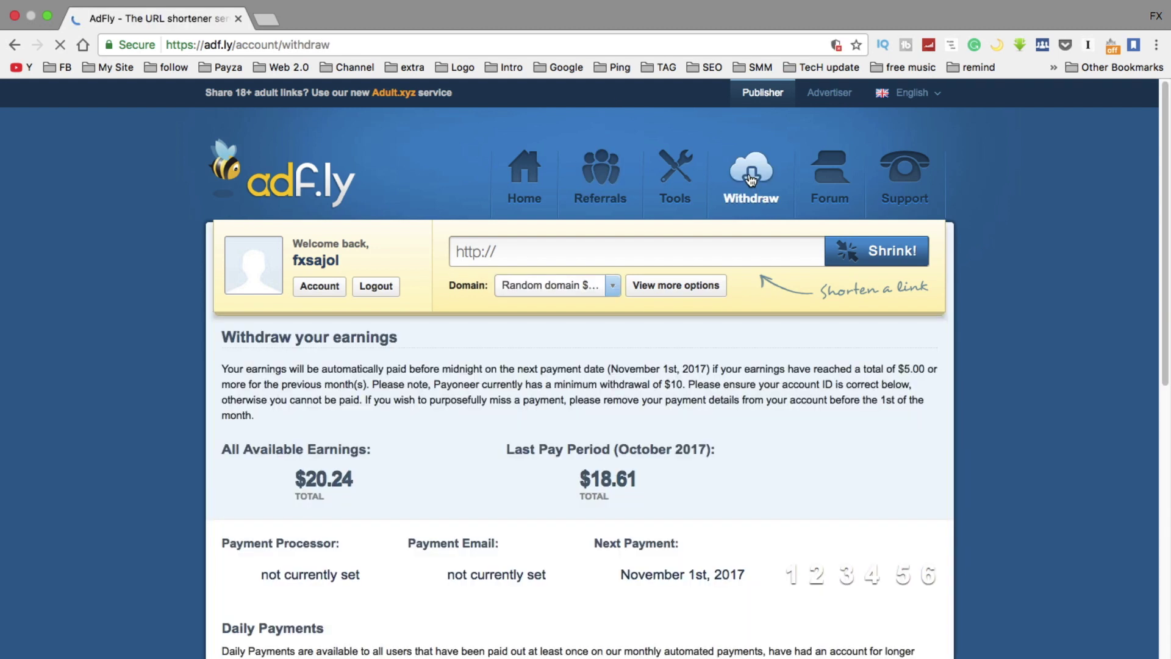
{"action": "scroll", "coordinate": [144, 396], "scroll_direction": "down", "scroll_amount": 5}
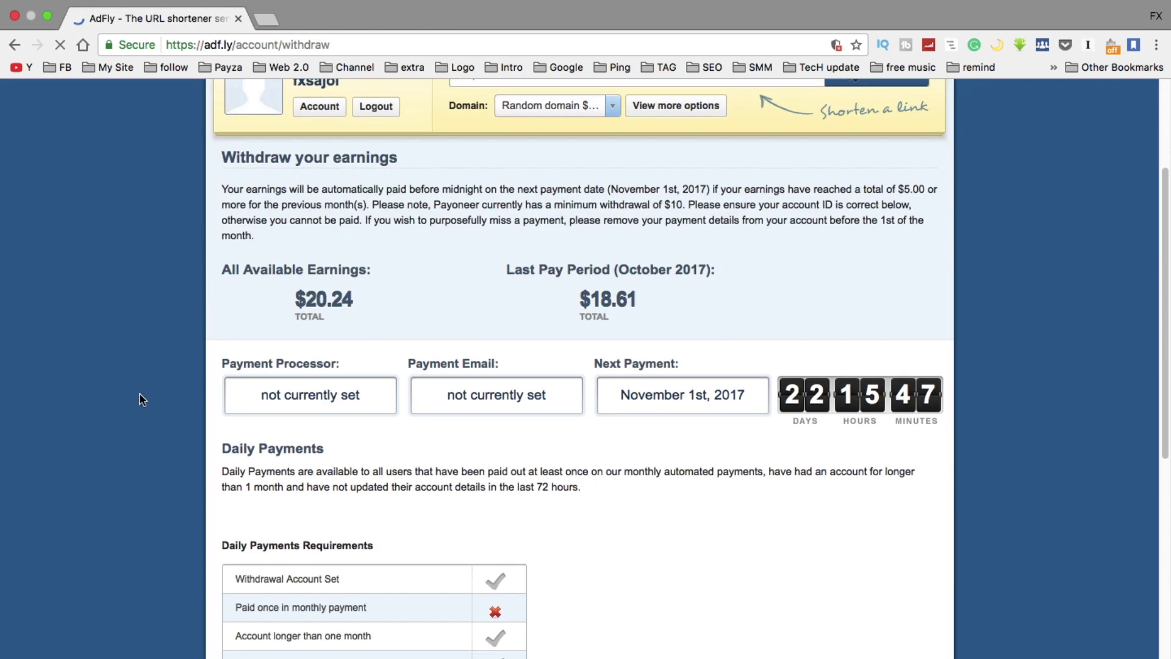
{"action": "scroll", "coordinate": [145, 394], "scroll_direction": "down", "scroll_amount": 1}
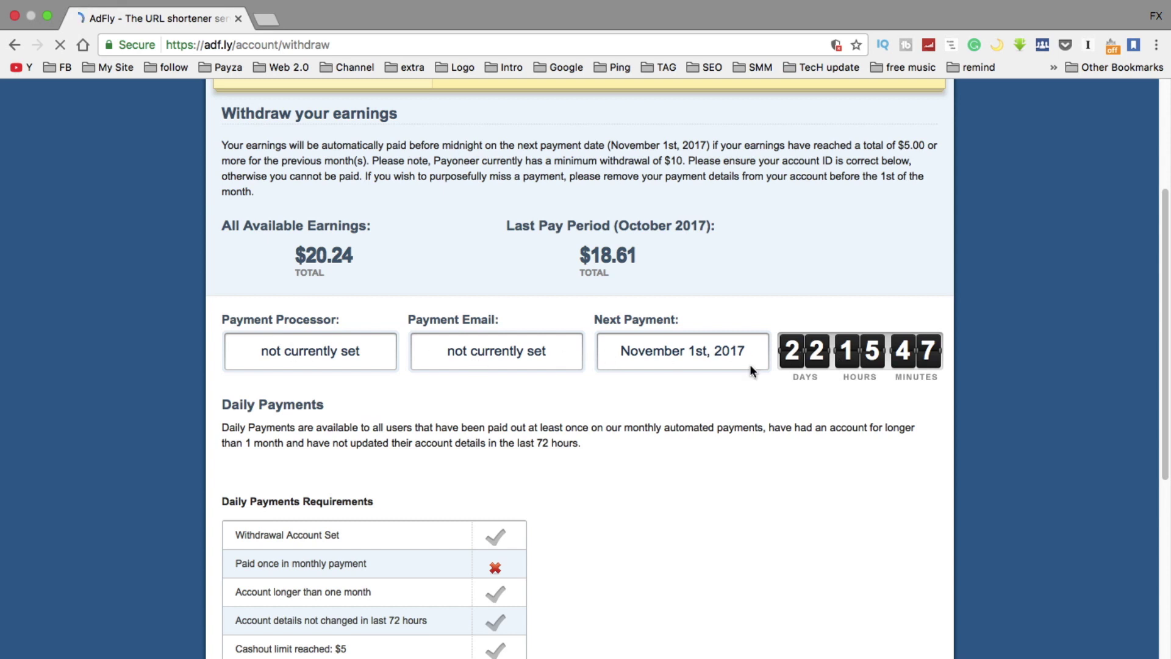
{"action": "scroll", "coordinate": [766, 426], "scroll_direction": "down", "scroll_amount": 3}
{"action": "scroll", "coordinate": [633, 426], "scroll_direction": "down", "scroll_amount": 8}
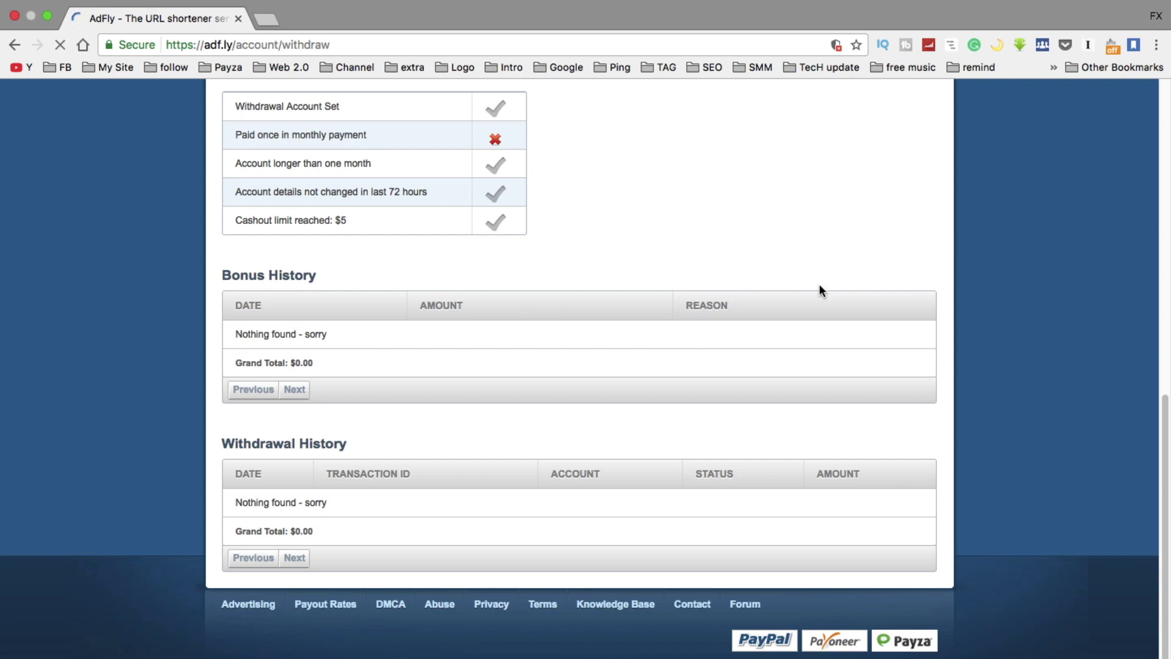
{"action": "scroll", "coordinate": [688, 317], "scroll_direction": "up", "scroll_amount": 8}
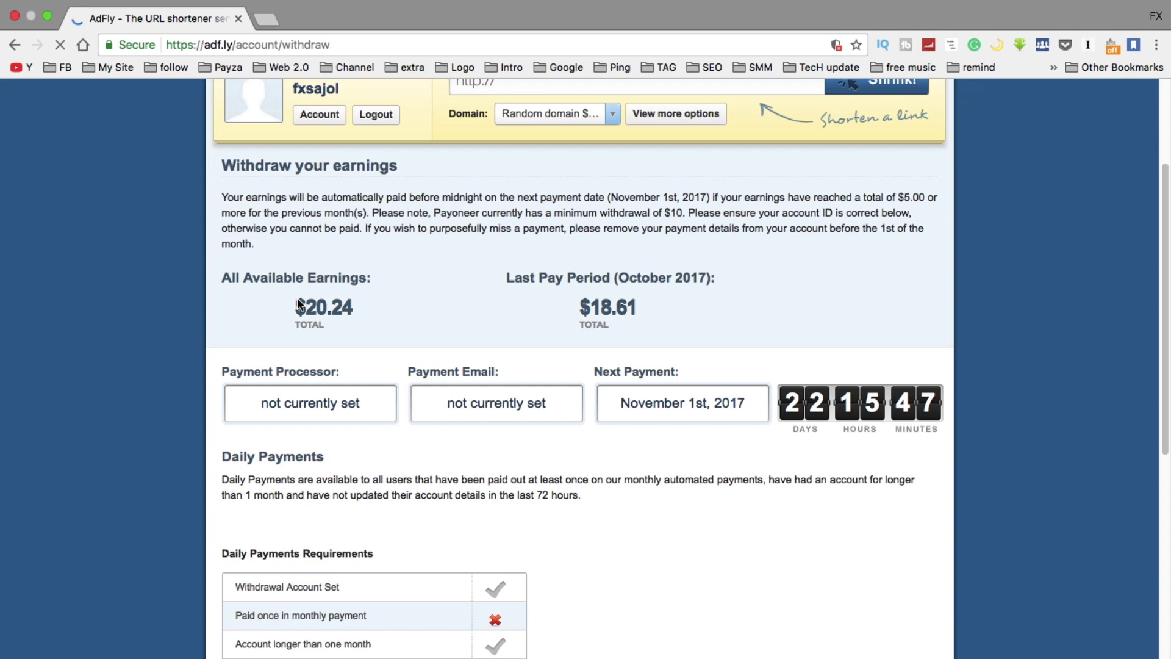
{"action": "left_click_drag", "start_coordinate": [299, 310], "coordinate": [365, 307]}
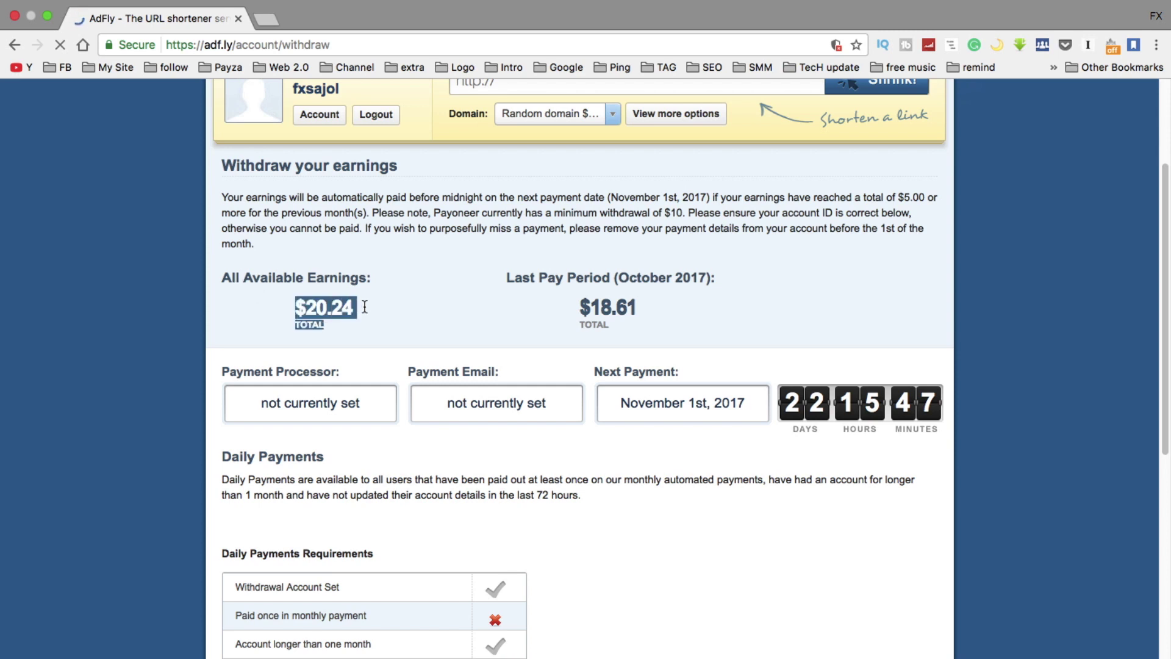
{"action": "left_click", "coordinate": [381, 302]}
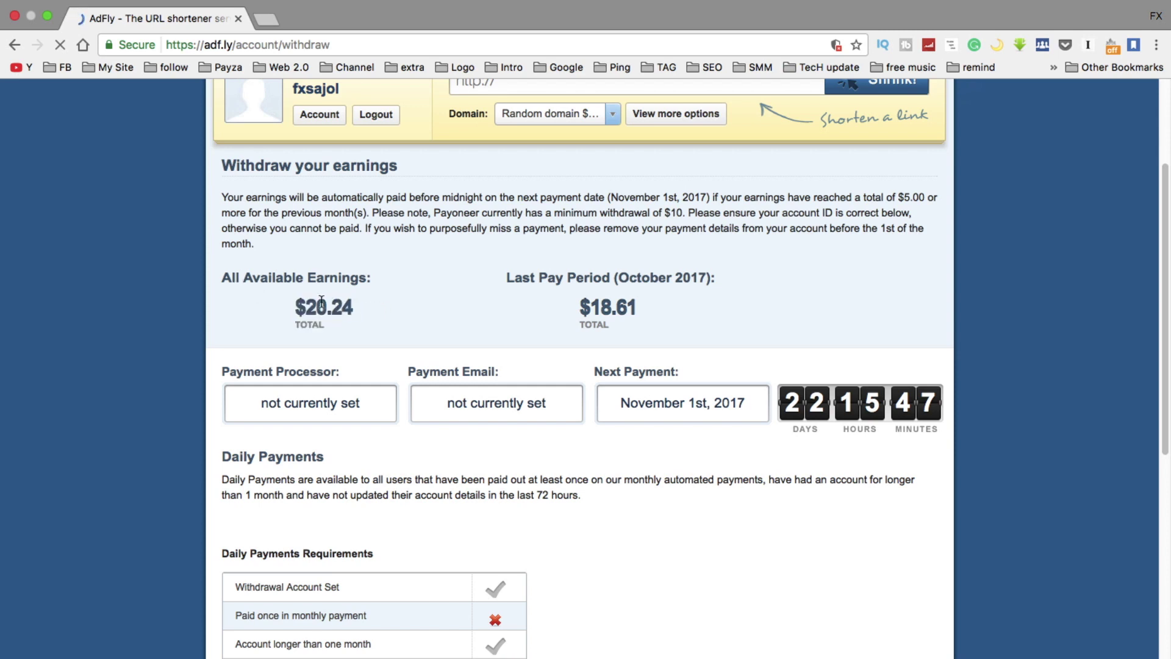
{"action": "left_click_drag", "start_coordinate": [299, 296], "coordinate": [352, 310]}
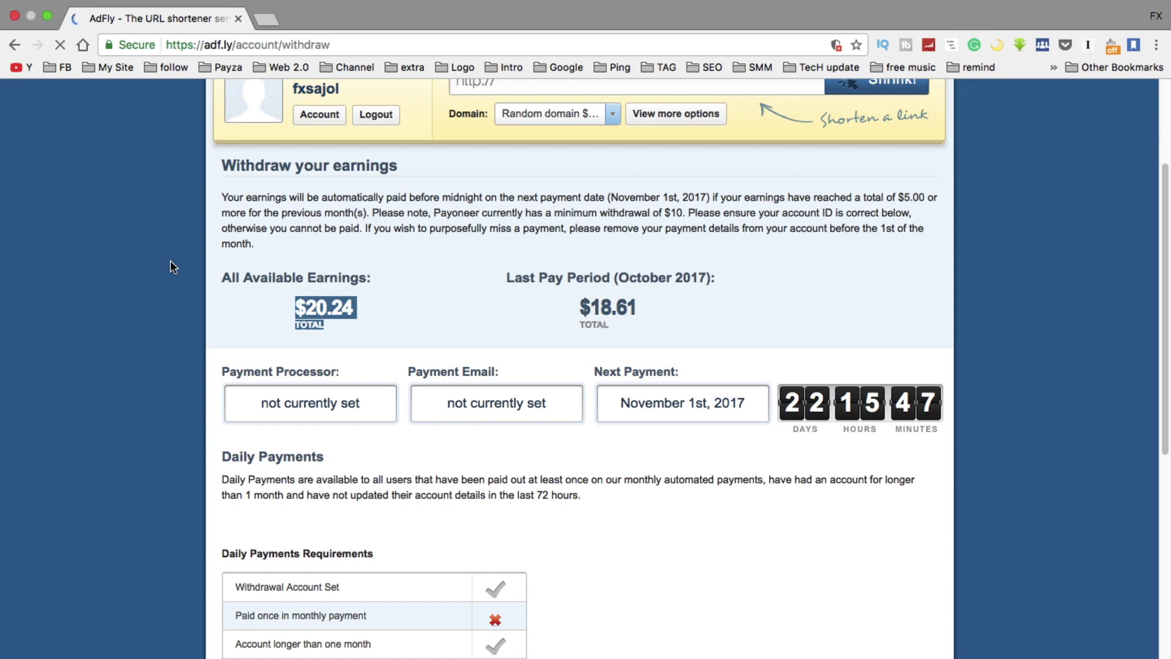
{"action": "left_click_drag", "start_coordinate": [290, 305], "coordinate": [353, 308]}
{"action": "left_click", "coordinate": [413, 302]}
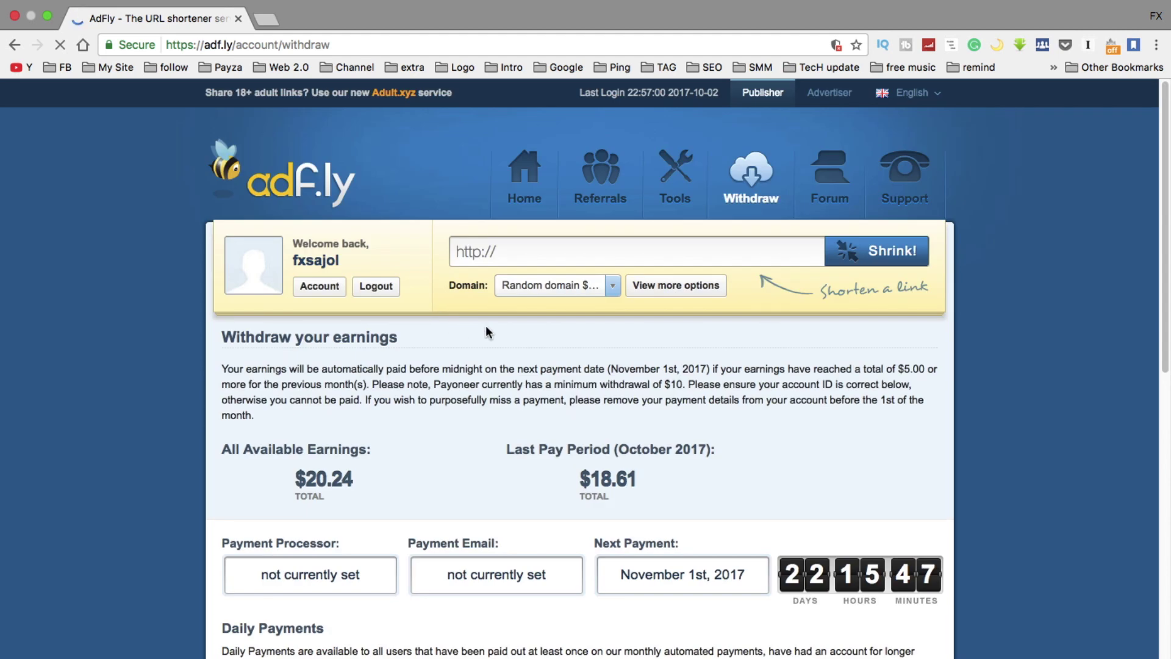
Go from the Tools page to the Account button to open the Update Your Account form
{"action": "left_click", "coordinate": [672, 176]}
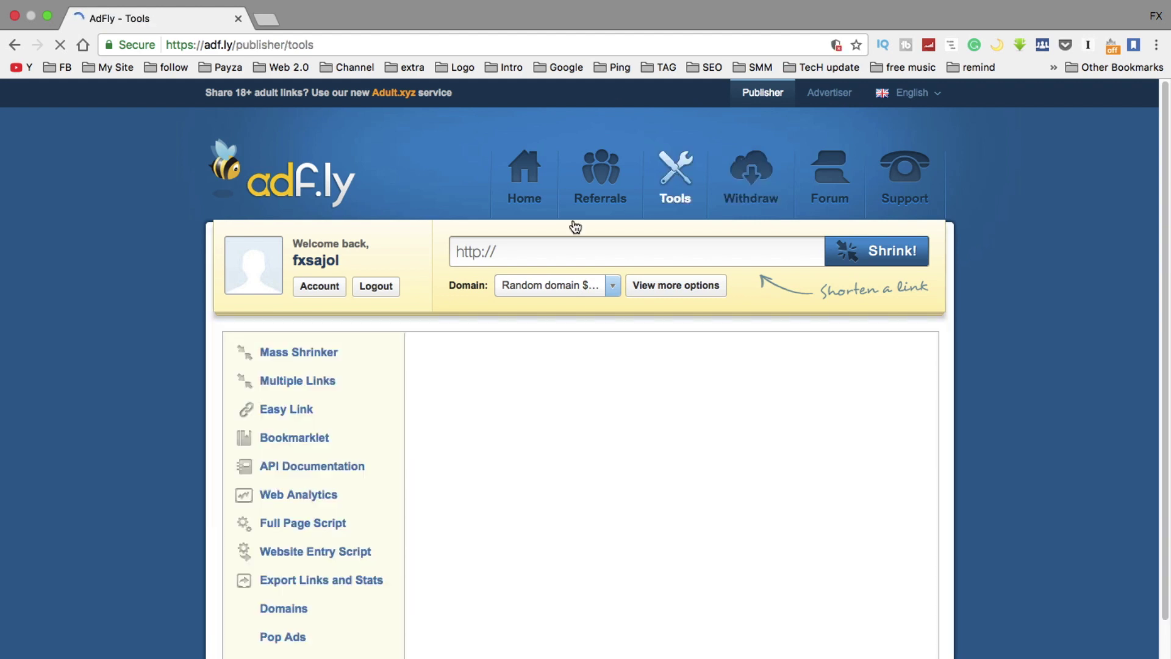
{"action": "scroll", "coordinate": [165, 418], "scroll_direction": "down", "scroll_amount": 3}
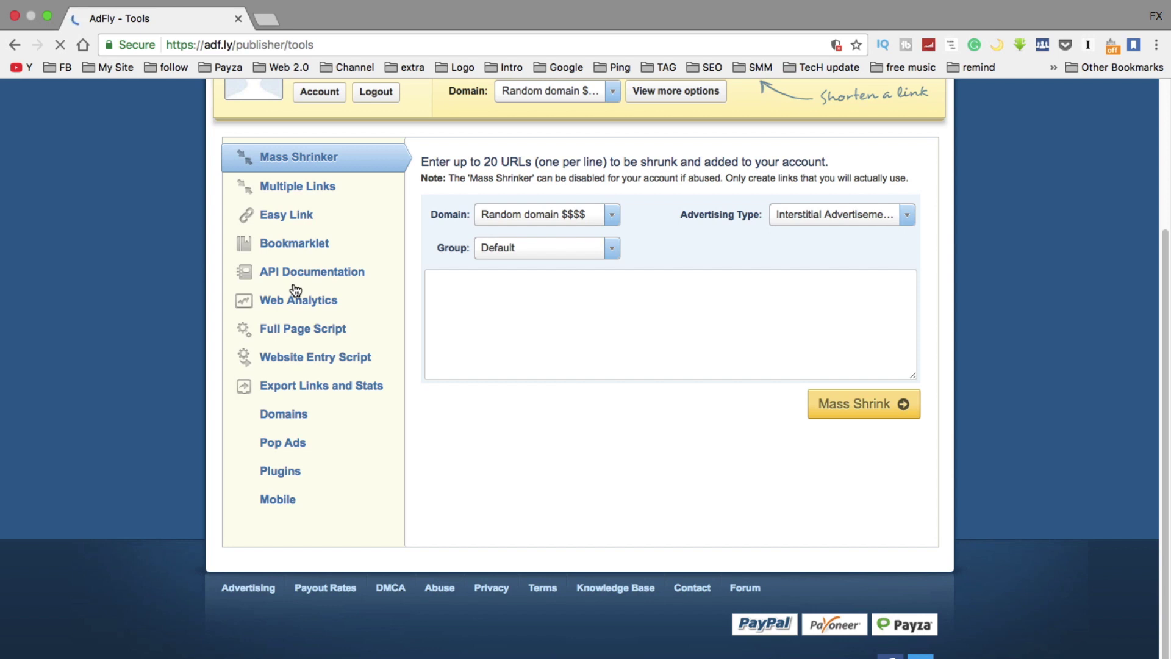
{"action": "scroll", "coordinate": [294, 290], "scroll_direction": "up", "scroll_amount": 3}
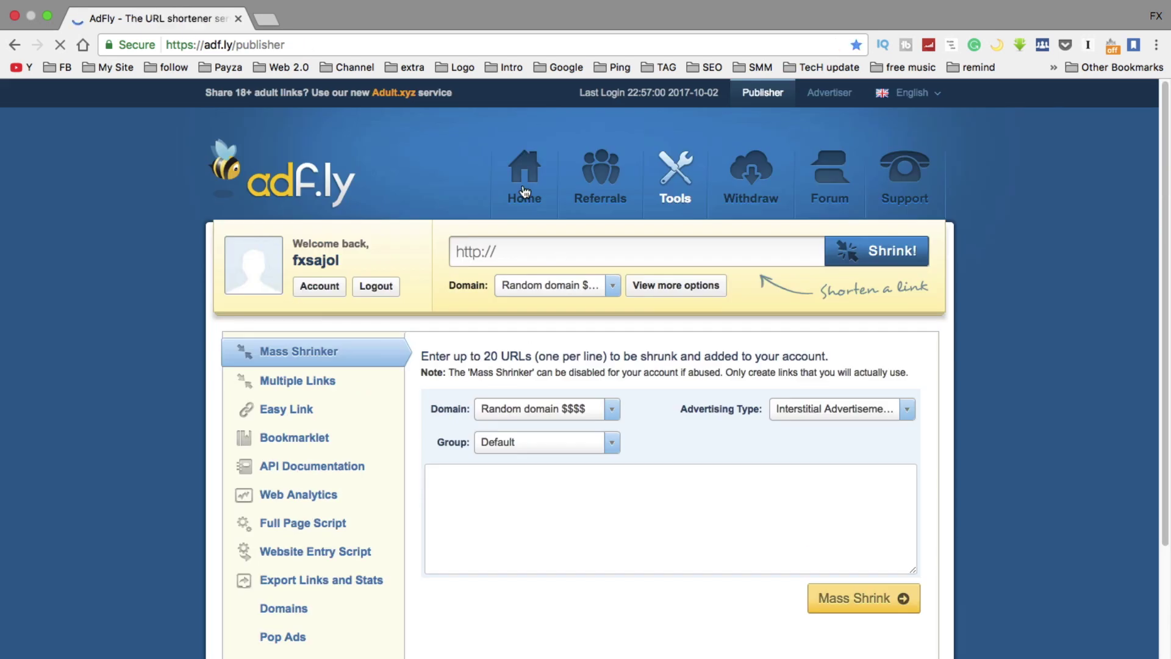
{"action": "left_click", "coordinate": [314, 302]}
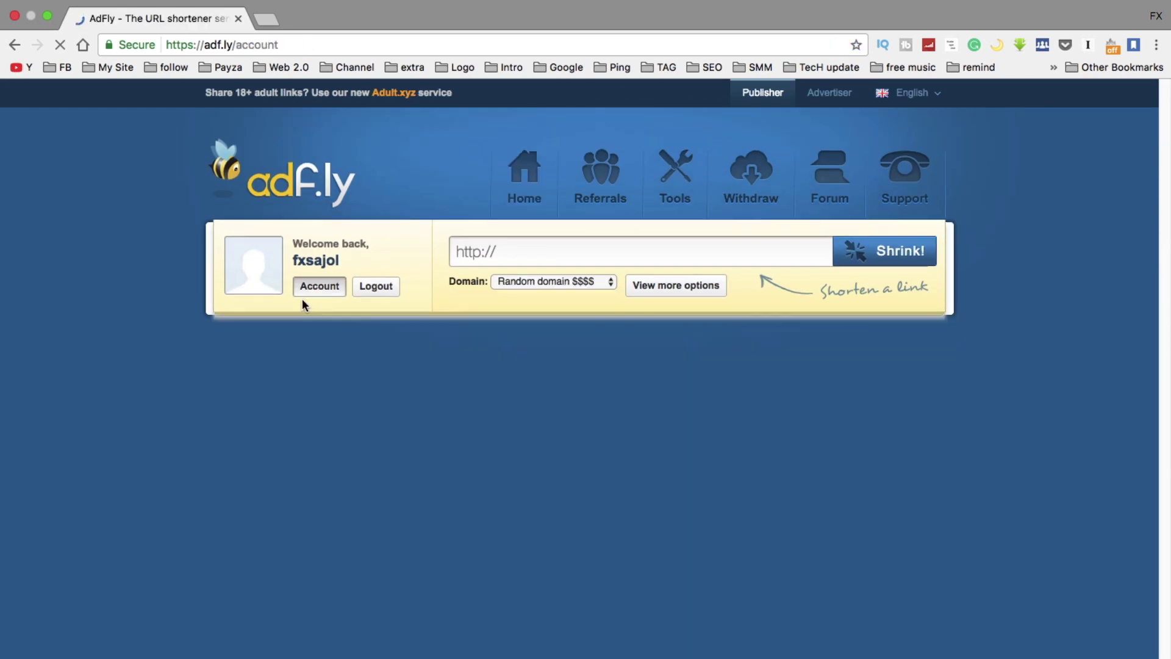
{"action": "scroll", "coordinate": [148, 435], "scroll_direction": "down", "scroll_amount": 5}
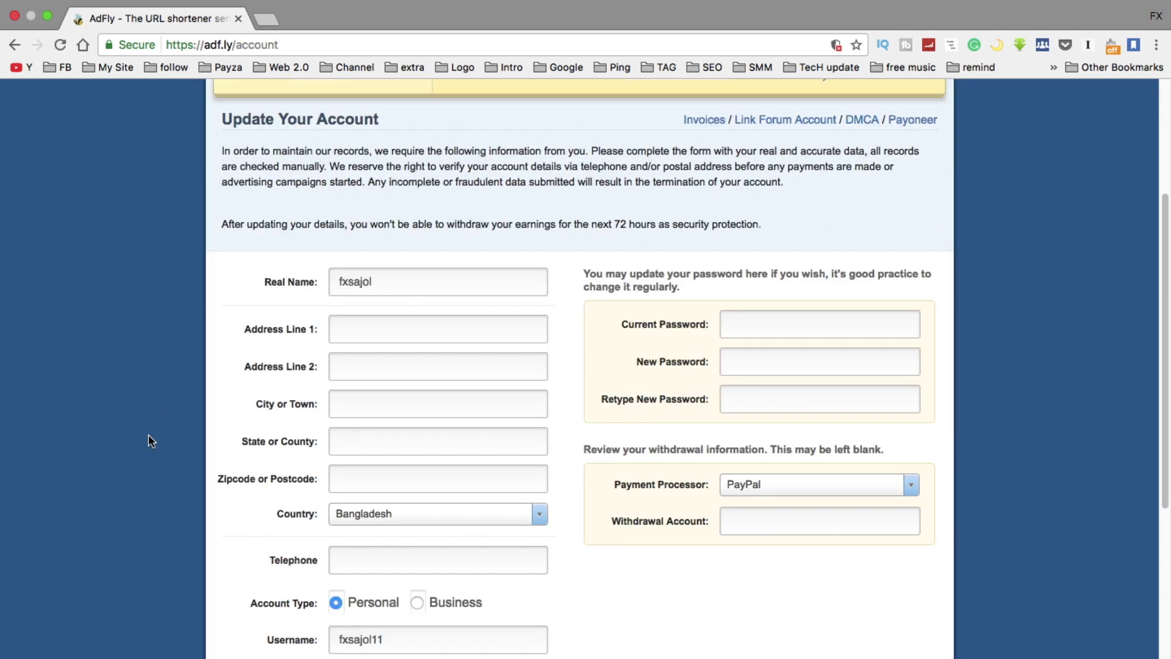
Switch the keyboard input source to ABC and enter the street address in Address Line 1
{"action": "scroll", "coordinate": [148, 434], "scroll_direction": "down", "scroll_amount": 5}
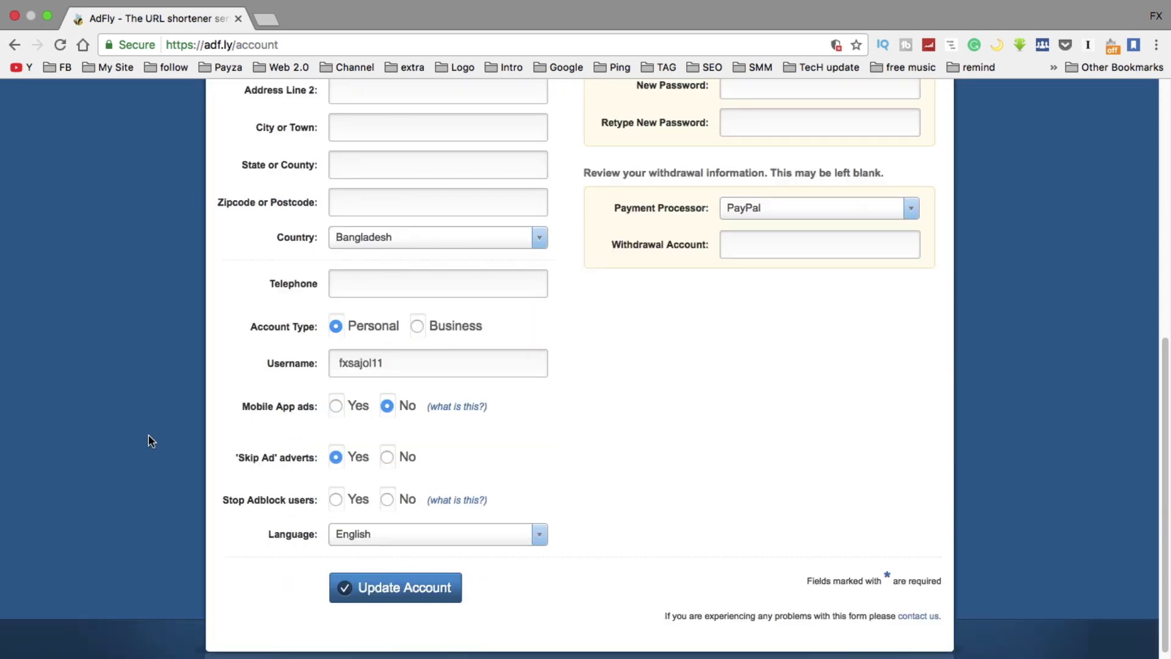
{"action": "scroll", "coordinate": [148, 434], "scroll_direction": "up", "scroll_amount": 5}
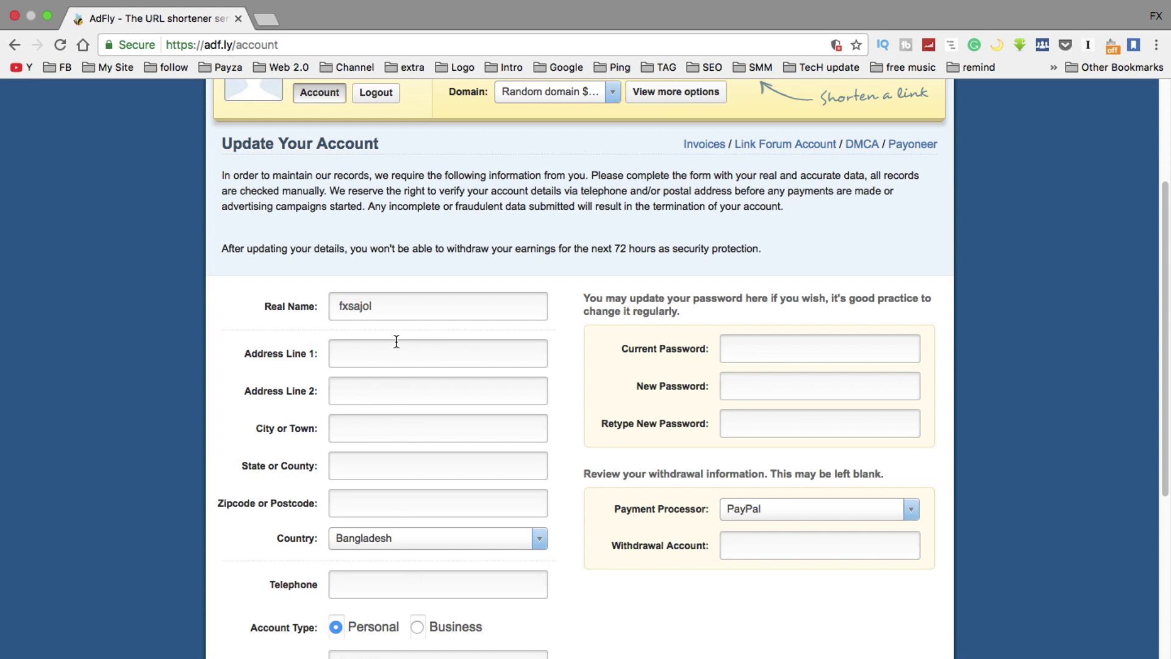
{"action": "scroll", "coordinate": [398, 463], "scroll_direction": "down", "scroll_amount": 2}
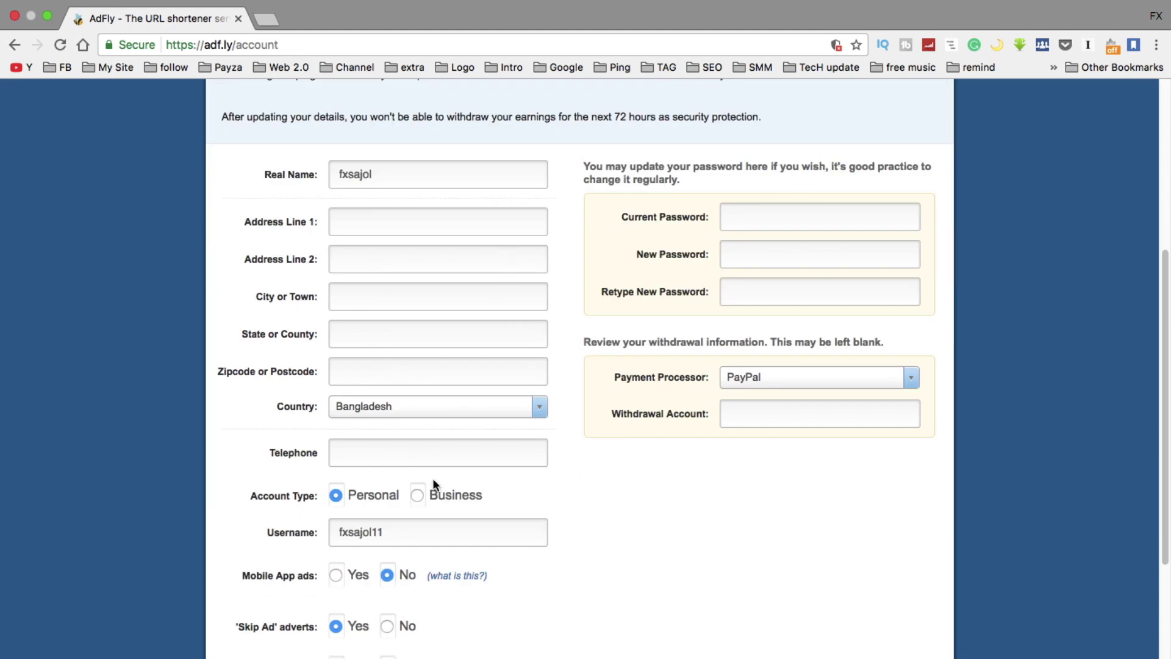
{"action": "left_click", "coordinate": [382, 224]}
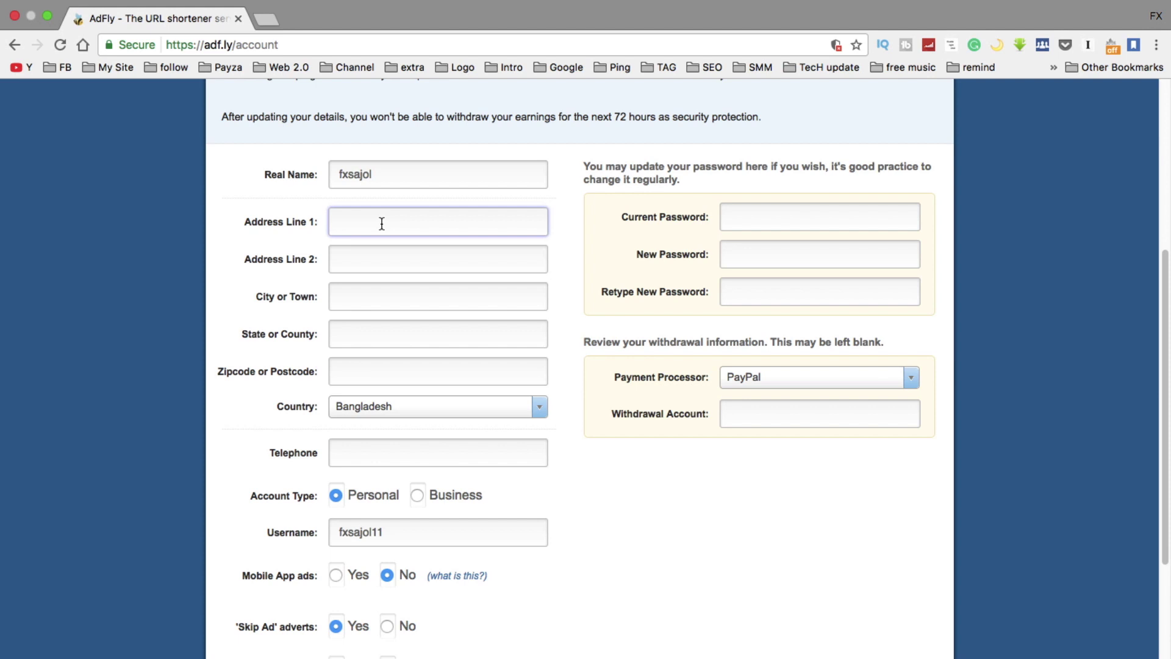
{"action": "type", "text": "mi"}
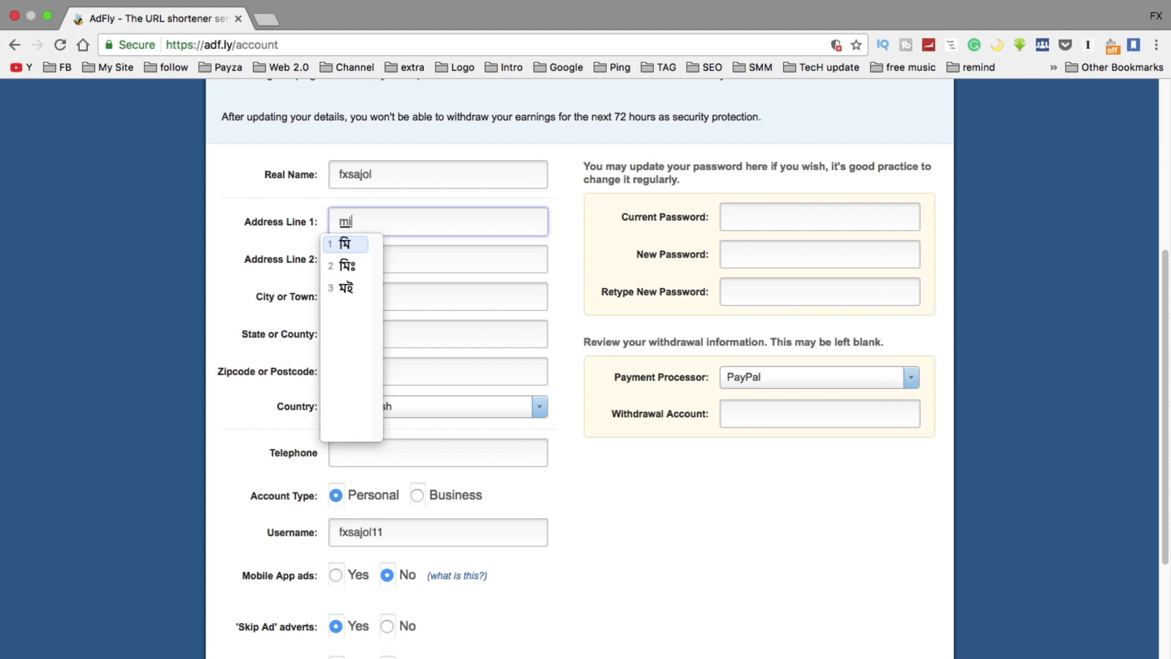
{"action": "key", "text": "BackSpace"}
{"action": "key", "text": "BackSpace"}
{"action": "mouse_move", "coordinate": [691, 5]}
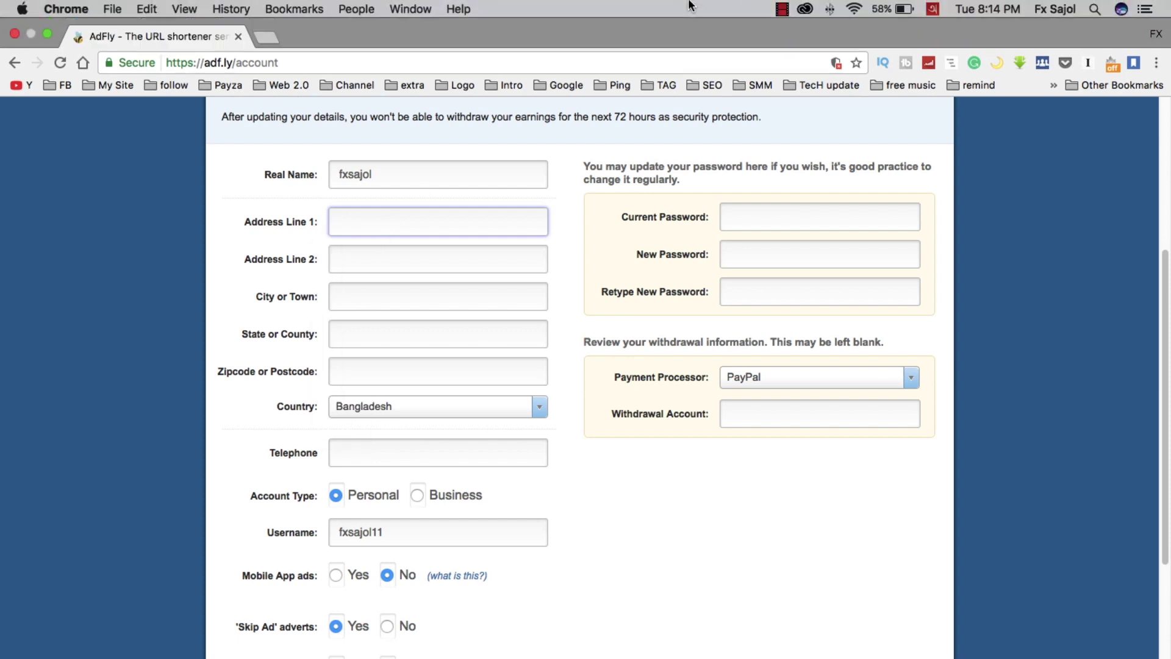
{"action": "left_click", "coordinate": [934, 9]}
{"action": "left_click", "coordinate": [967, 45]}
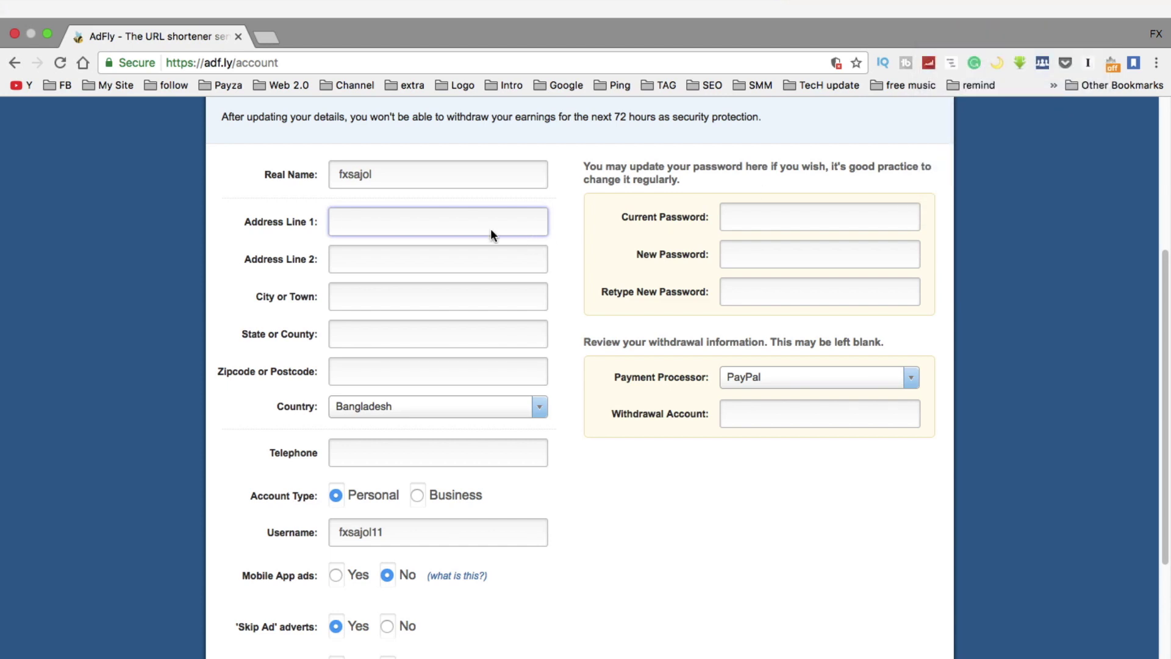
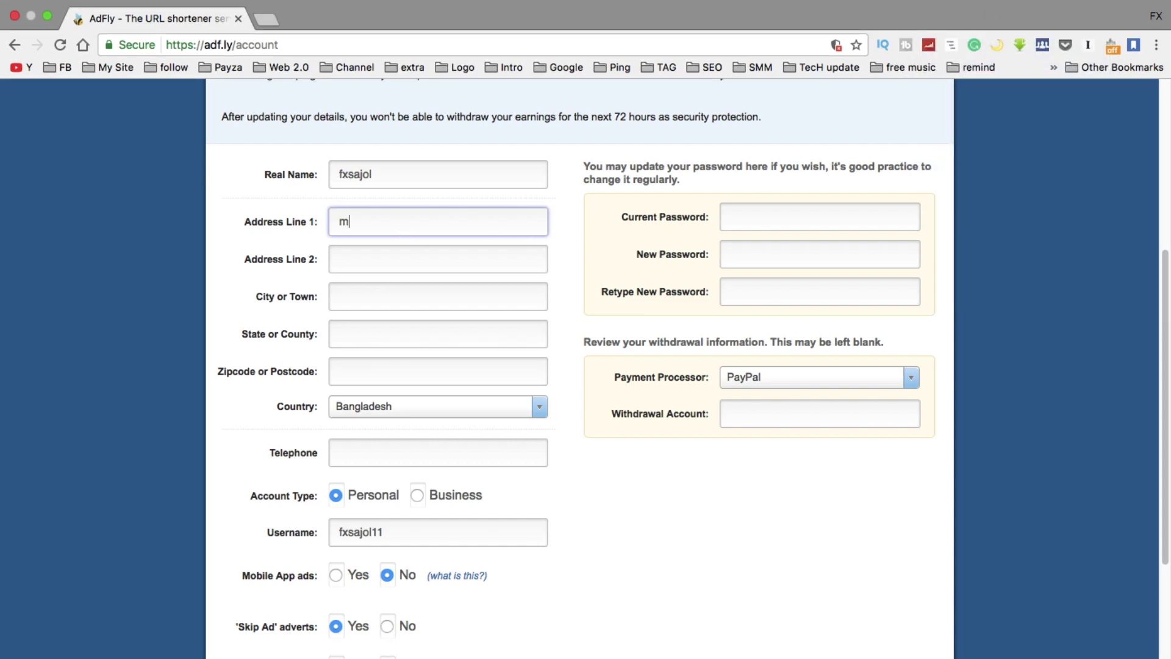
Fill in the City, State and Zipcode fields with the account's location details
{"action": "left_click", "coordinate": [401, 264]}
{"action": "left_click", "coordinate": [375, 296]}
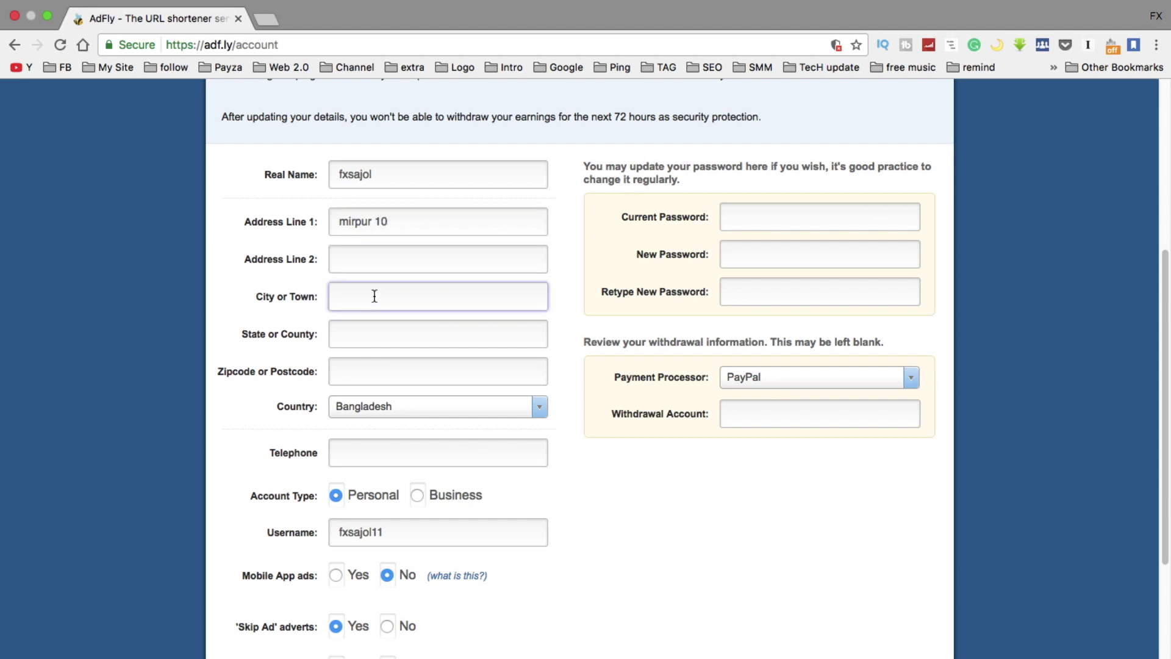
{"action": "type", "text": "dhaka"}
{"action": "left_click", "coordinate": [370, 332]}
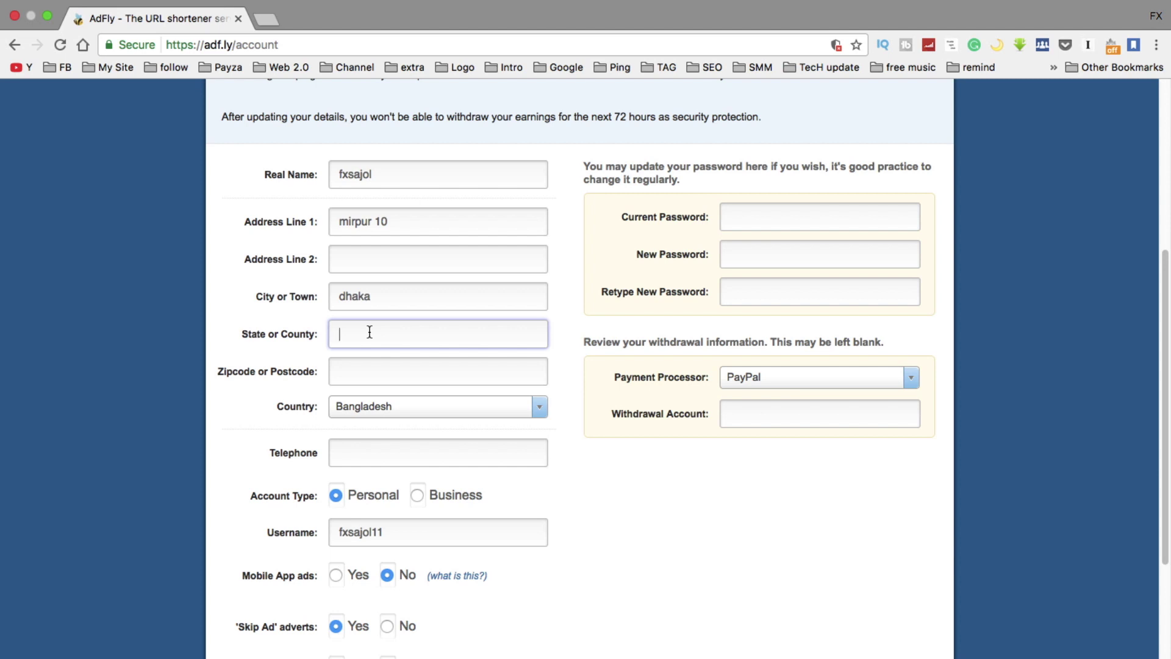
{"action": "type", "text": "dhakha"}
{"action": "left_click", "coordinate": [366, 374]}
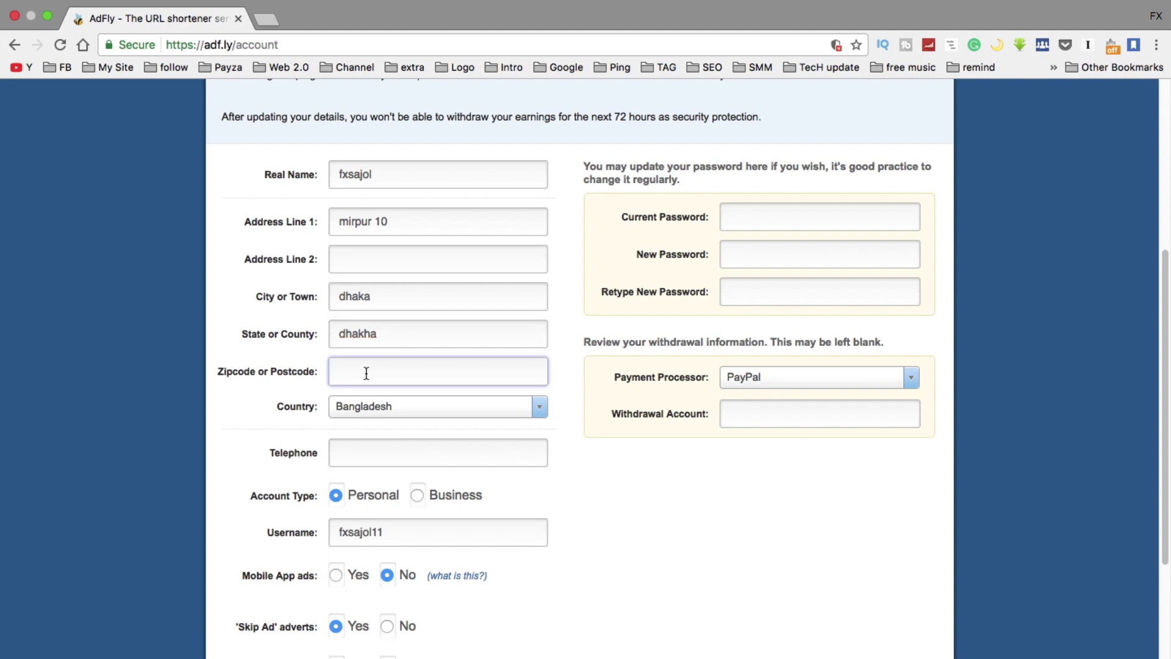
{"action": "type", "text": "1207"}
Enter the account's telephone number and submit the account update
{"action": "scroll", "coordinate": [581, 467], "scroll_direction": "down", "scroll_amount": 1}
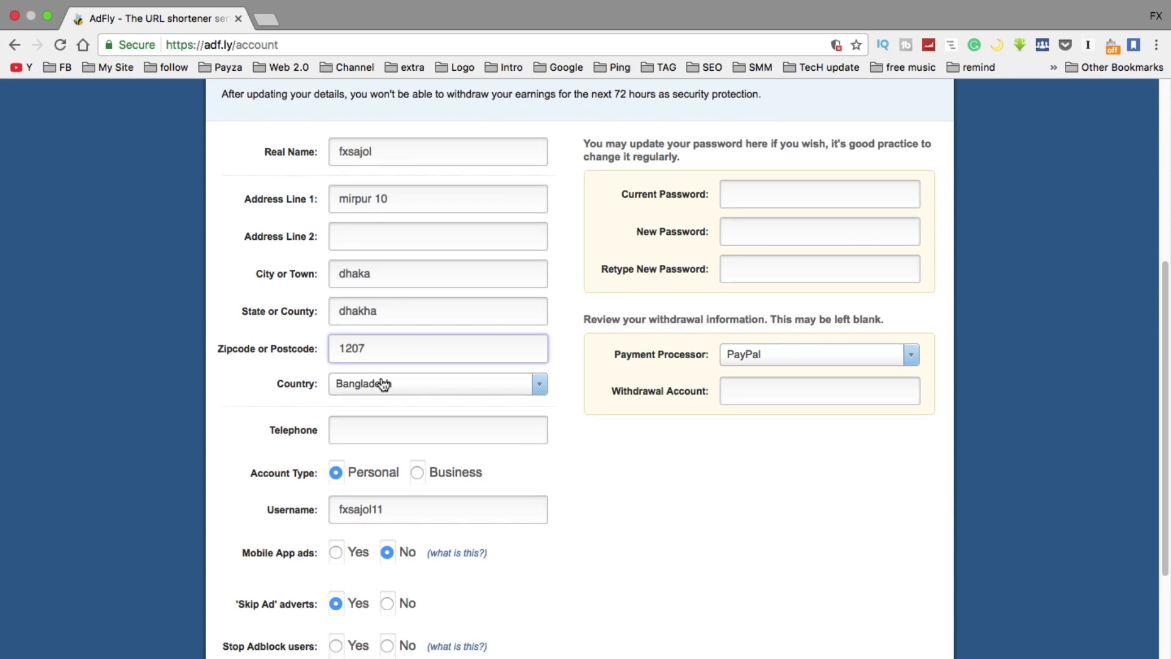
{"action": "scroll", "coordinate": [305, 399], "scroll_direction": "down", "scroll_amount": 5}
{"action": "left_click", "coordinate": [361, 295]}
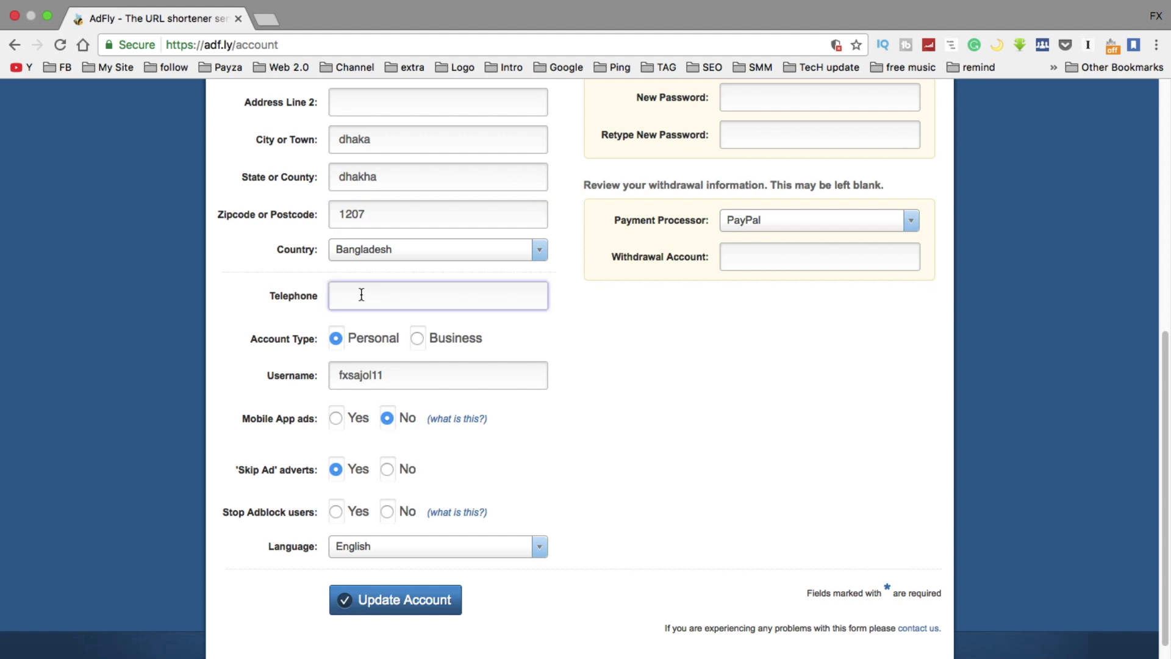
{"action": "scroll", "coordinate": [518, 445], "scroll_direction": "down", "scroll_amount": 1}
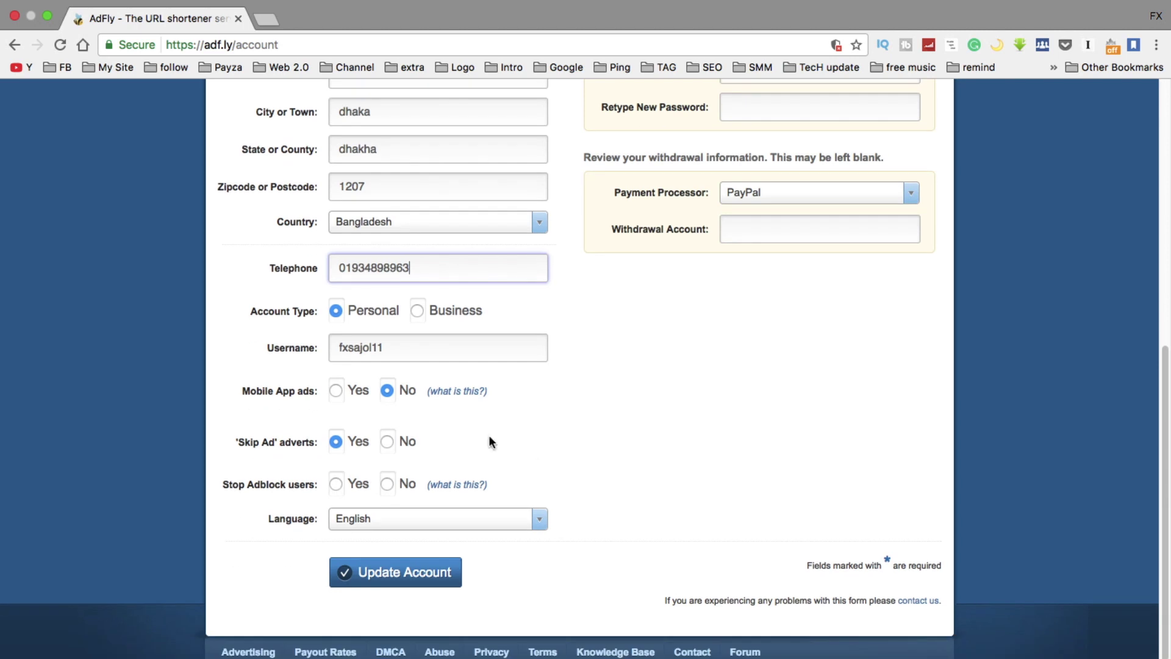
{"action": "scroll", "coordinate": [272, 535], "scroll_direction": "down", "scroll_amount": 1}
{"action": "left_click", "coordinate": [384, 572]}
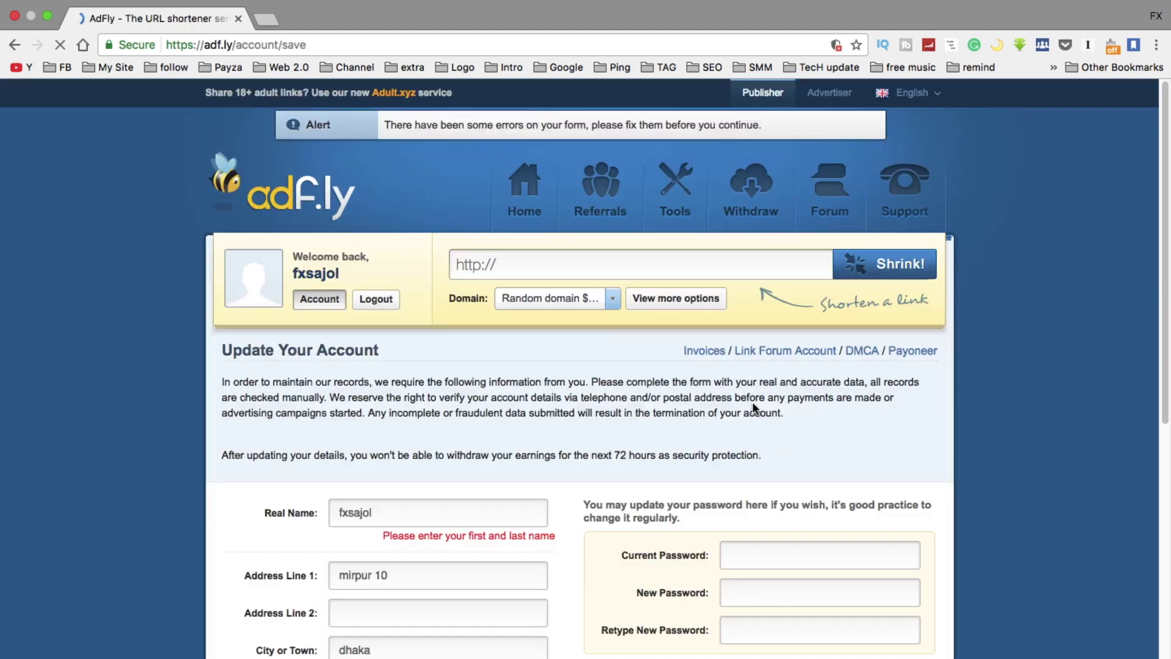
{"action": "scroll", "coordinate": [559, 429], "scroll_direction": "down", "scroll_amount": 3}
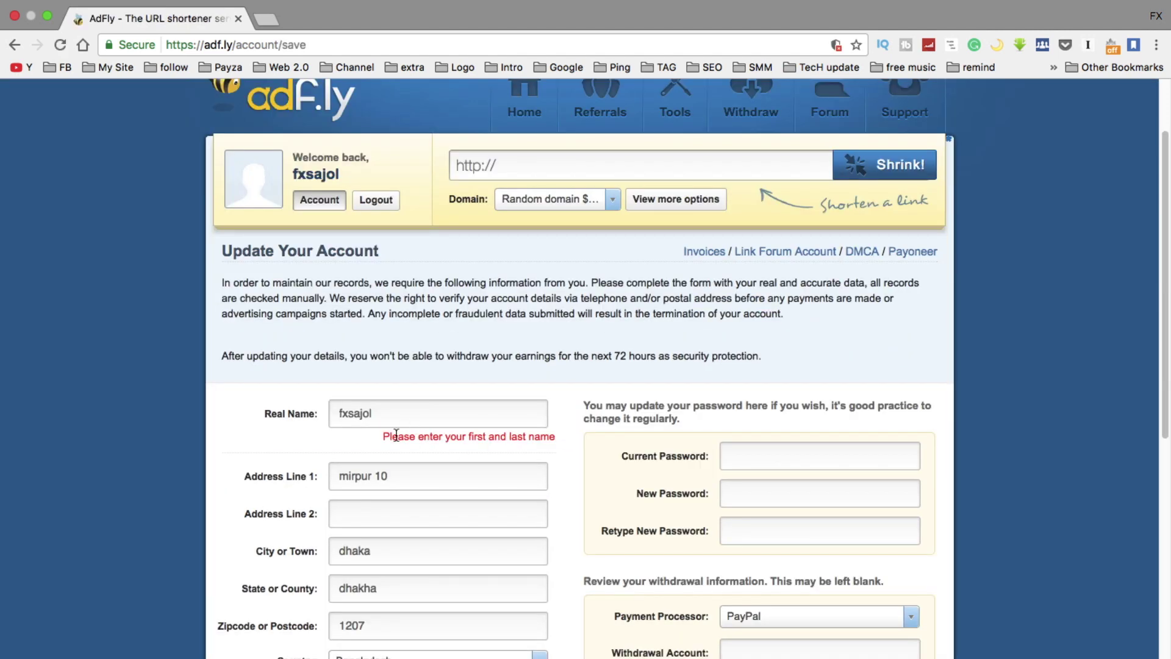
{"action": "scroll", "coordinate": [501, 450], "scroll_direction": "down", "scroll_amount": 2}
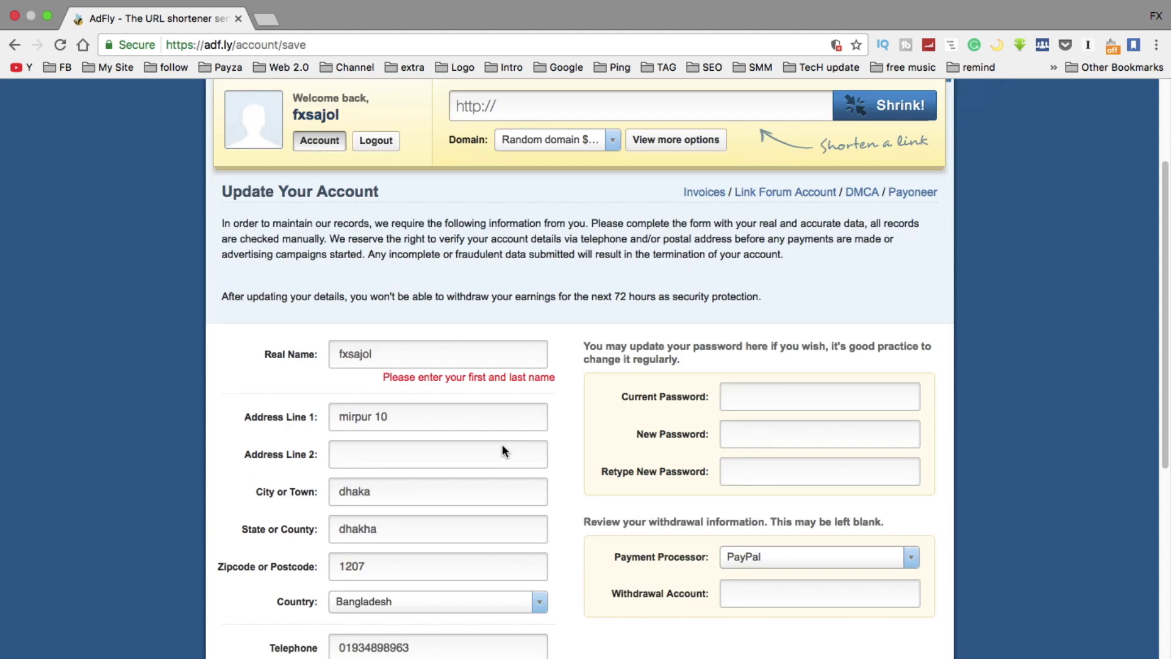
{"action": "scroll", "coordinate": [538, 446], "scroll_direction": "down", "scroll_amount": 10}
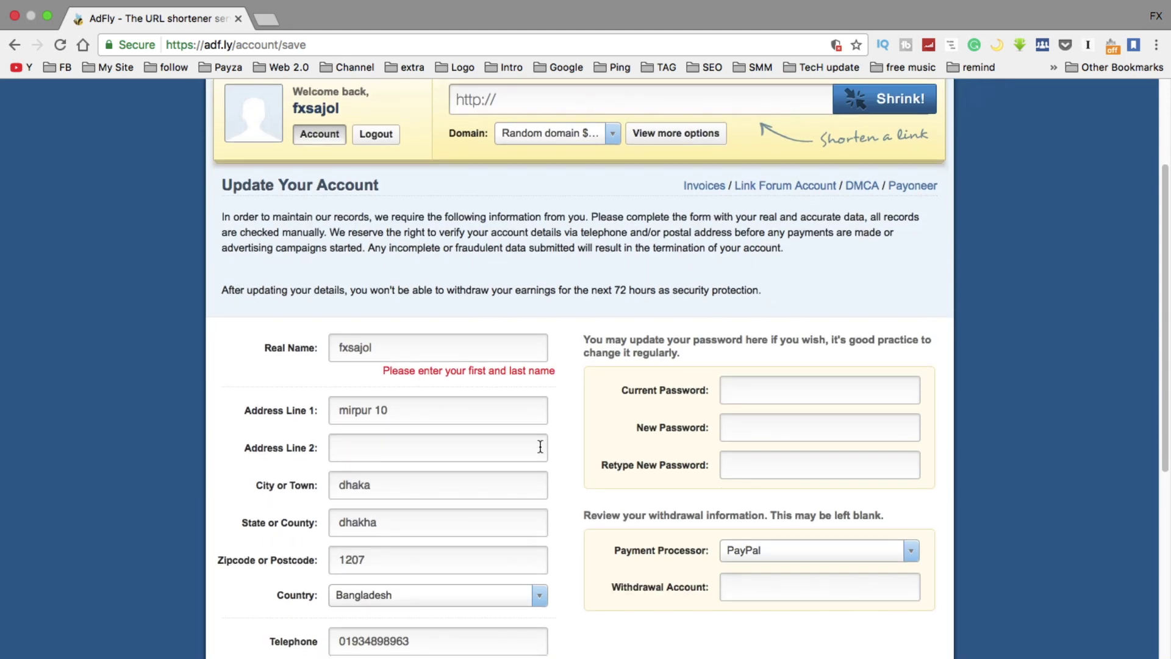
{"action": "scroll", "coordinate": [398, 244], "scroll_direction": "up", "scroll_amount": 4}
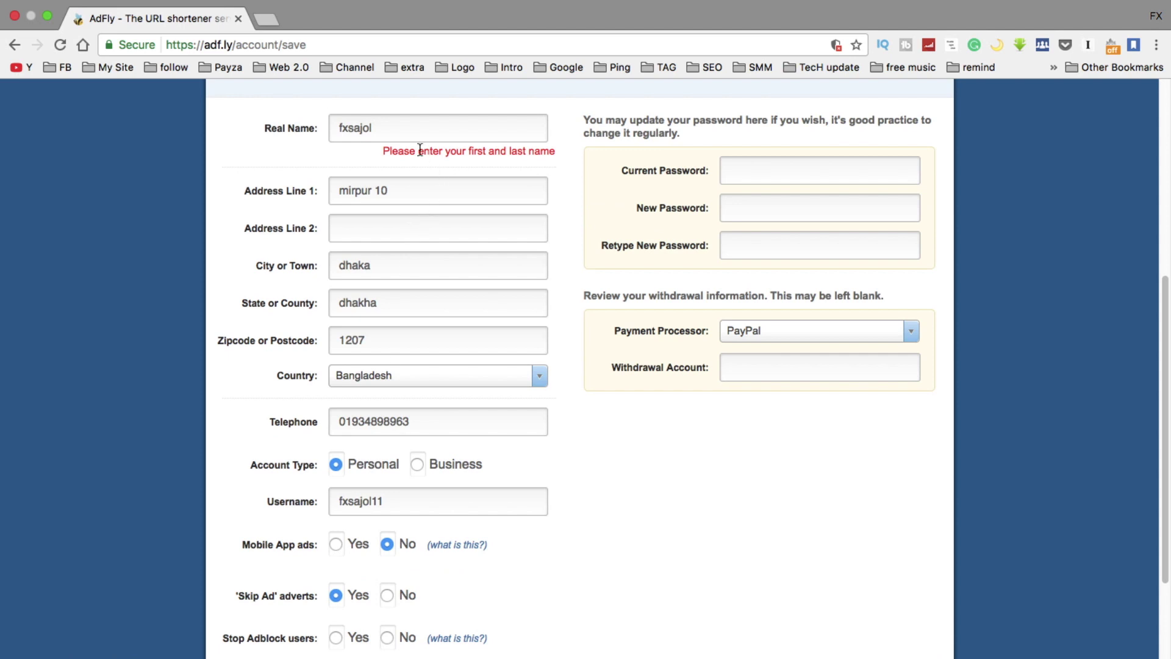
{"action": "scroll", "coordinate": [540, 156], "scroll_direction": "up", "scroll_amount": 1}
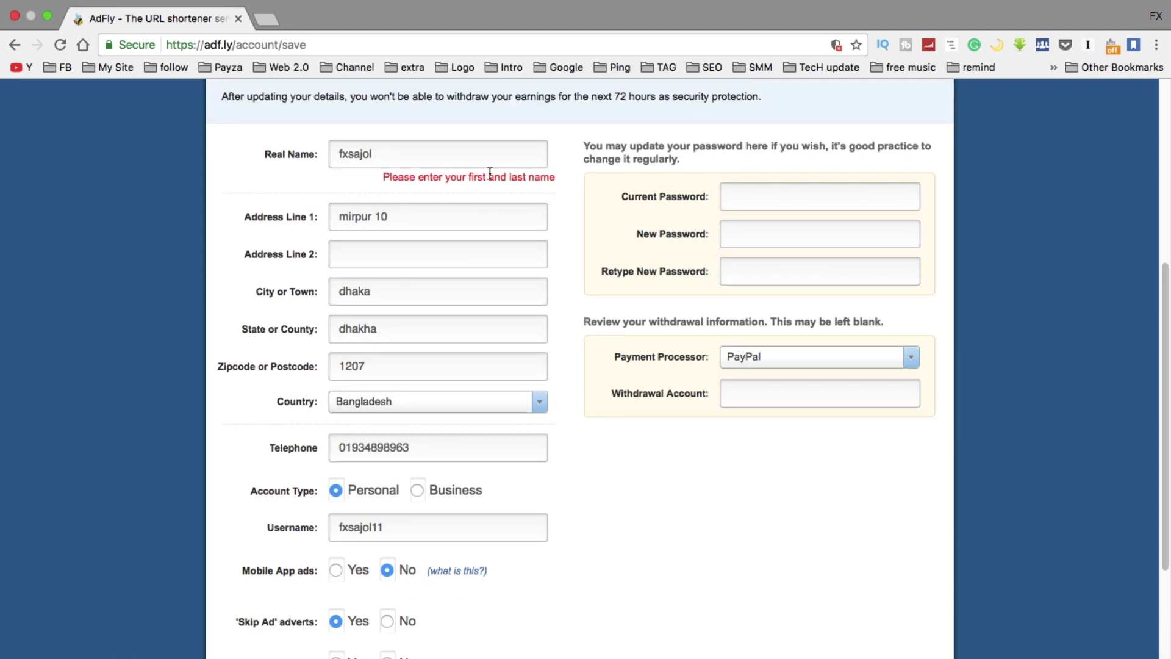
{"action": "left_click", "coordinate": [394, 154]}
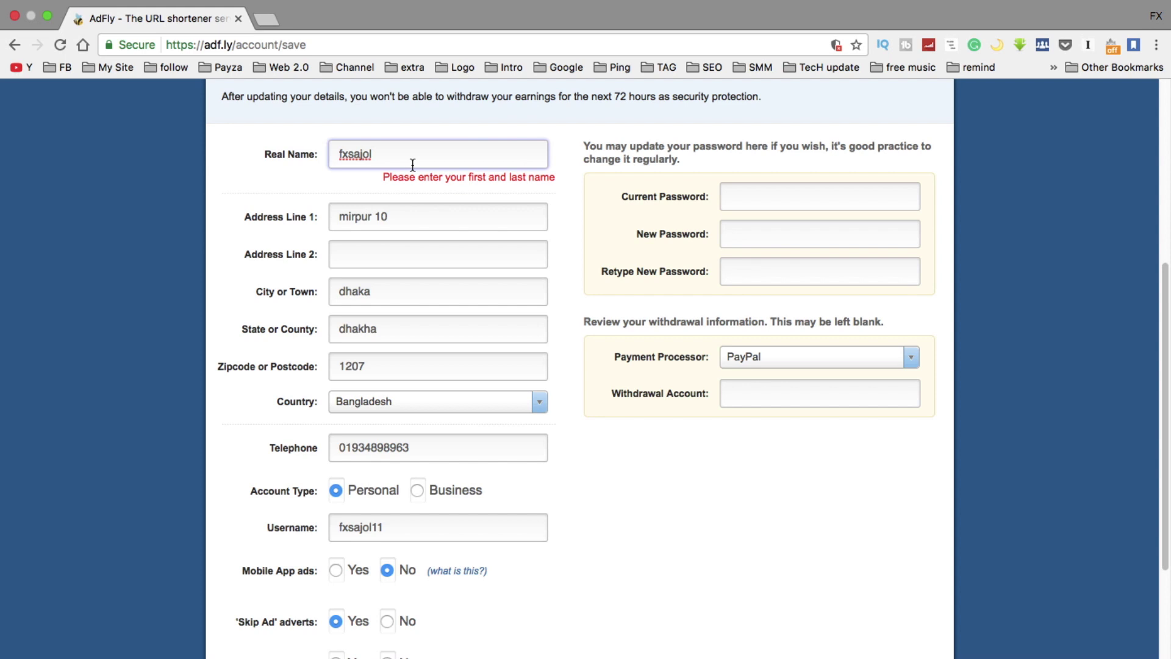
{"action": "left_click_drag", "start_coordinate": [403, 153], "coordinate": [251, 159]}
{"action": "left_click", "coordinate": [439, 151]}
{"action": "scroll", "coordinate": [578, 448], "scroll_direction": "down", "scroll_amount": 1}
{"action": "scroll", "coordinate": [577, 449], "scroll_direction": "down", "scroll_amount": 1}
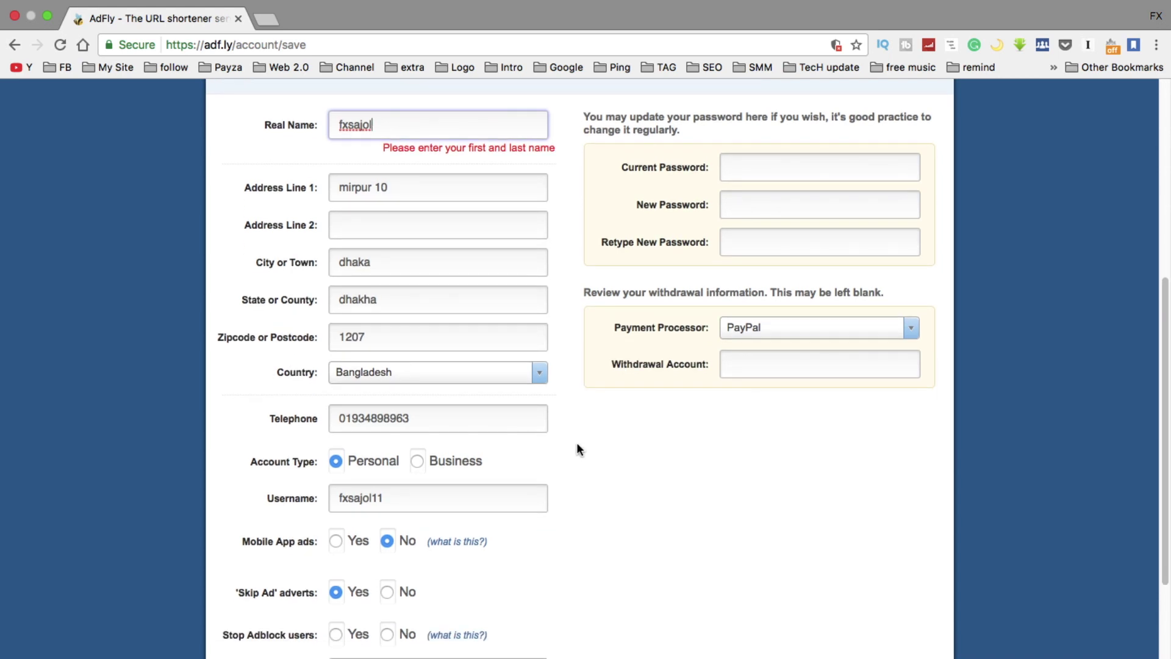
{"action": "scroll", "coordinate": [669, 322], "scroll_direction": "up", "scroll_amount": 1}
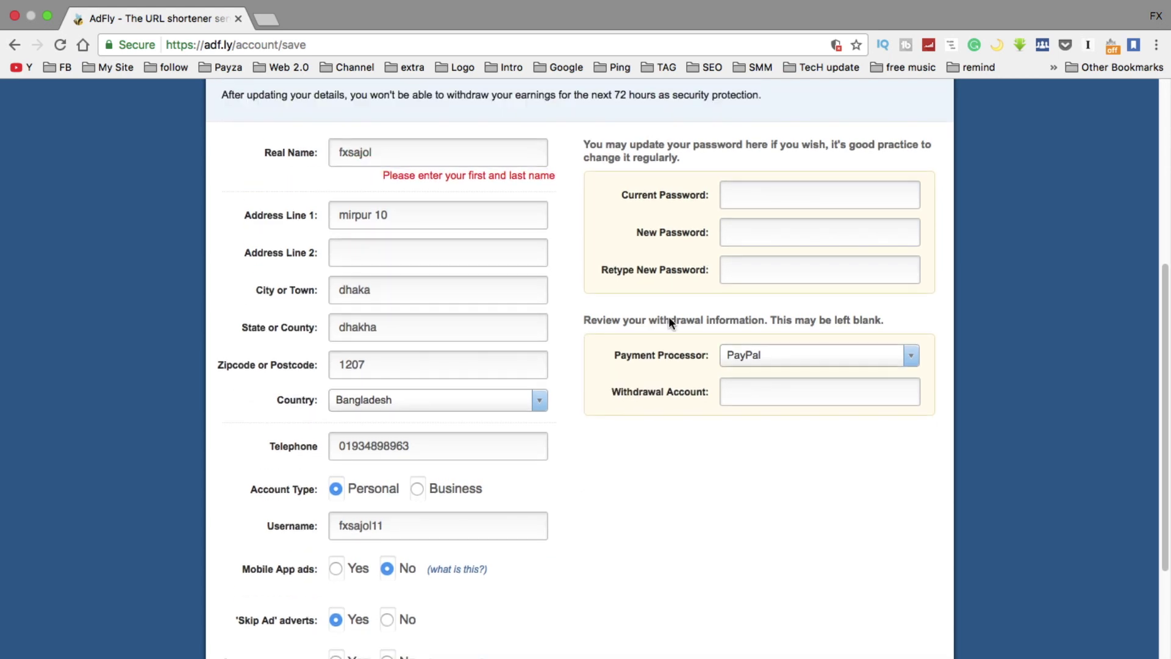
Set the payment processor to Payza and enter the Payza e-mail as the withdrawal account
{"action": "left_click", "coordinate": [910, 357]}
{"action": "left_click", "coordinate": [745, 406]}
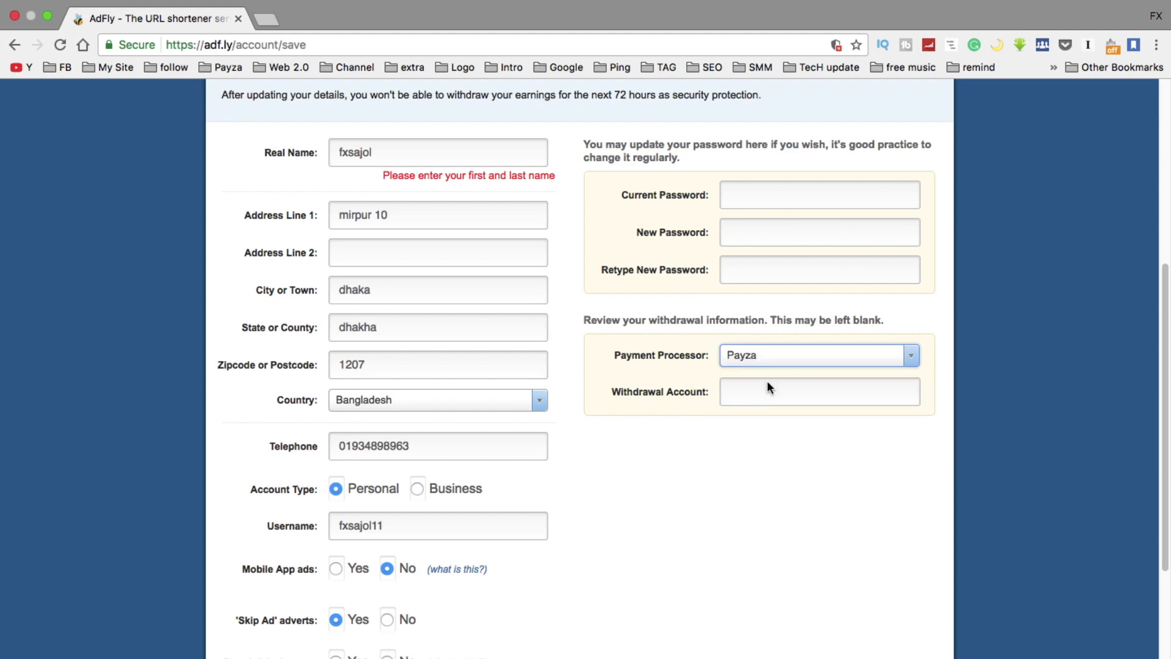
{"action": "left_click", "coordinate": [912, 358]}
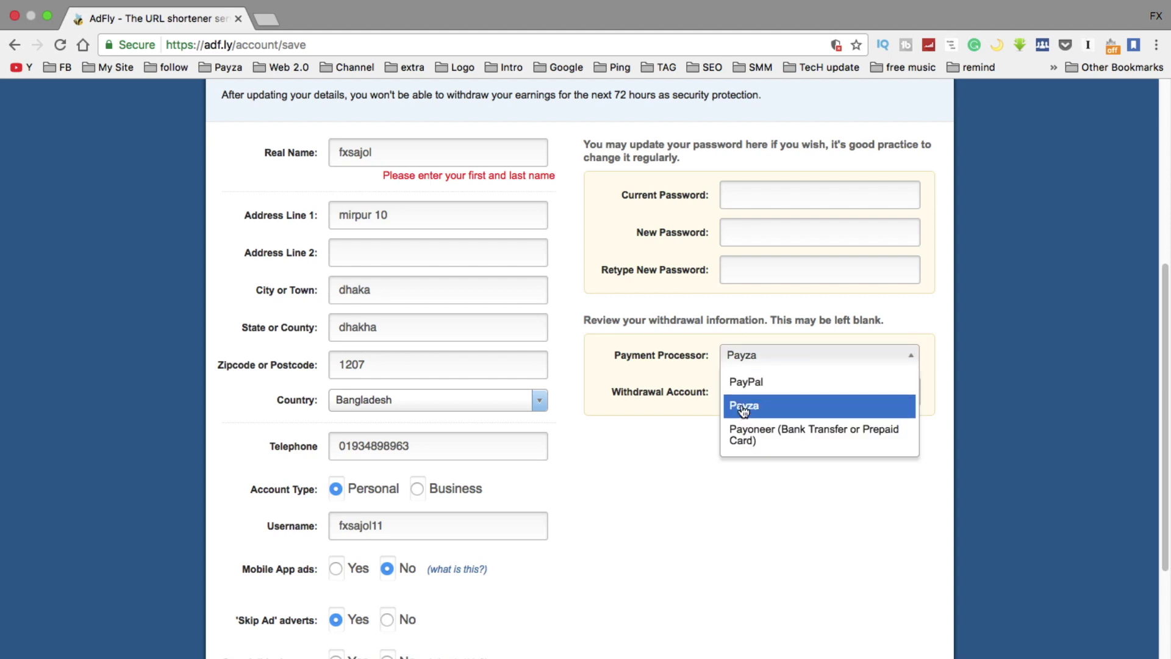
{"action": "left_click", "coordinate": [407, 149]}
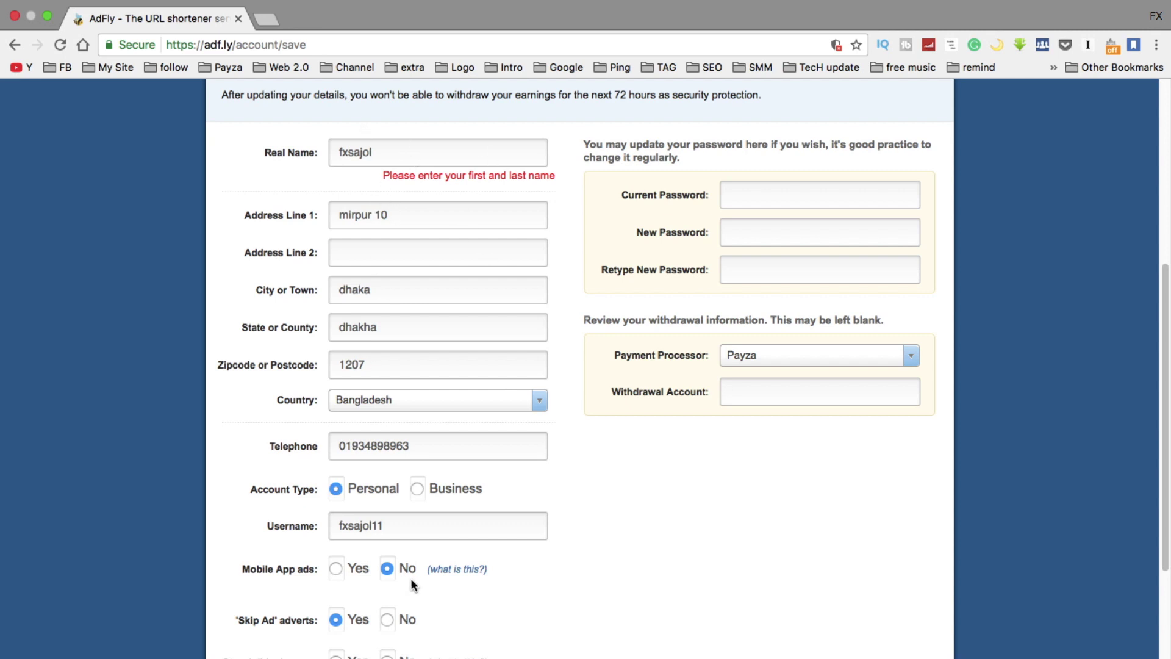
{"action": "left_click", "coordinate": [759, 397]}
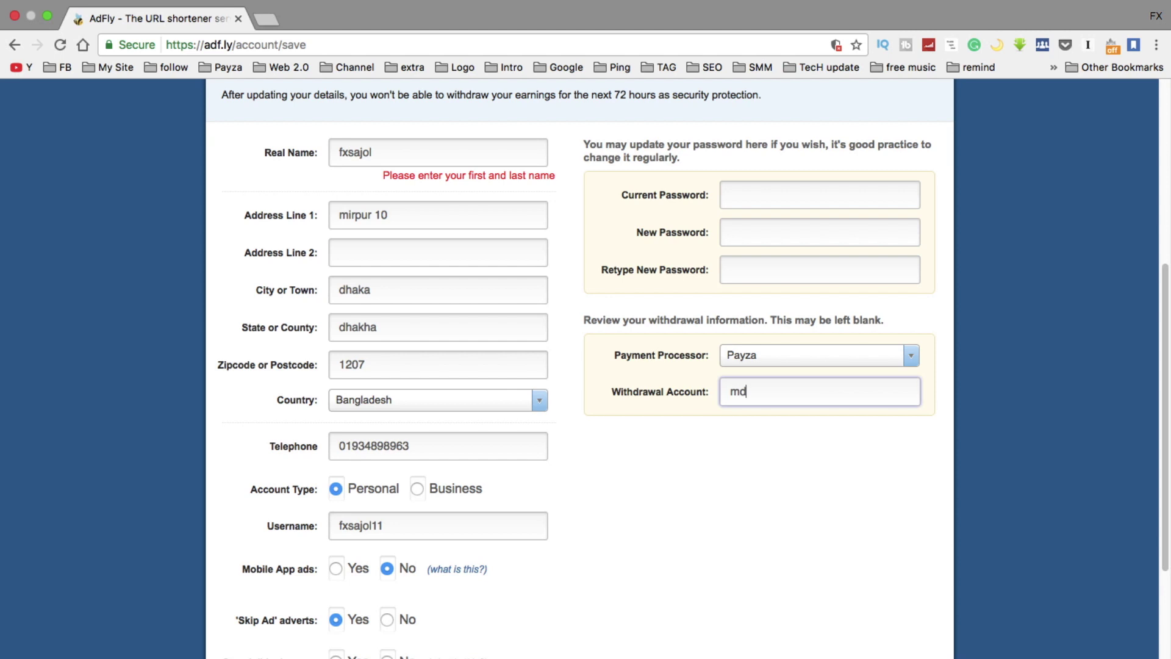
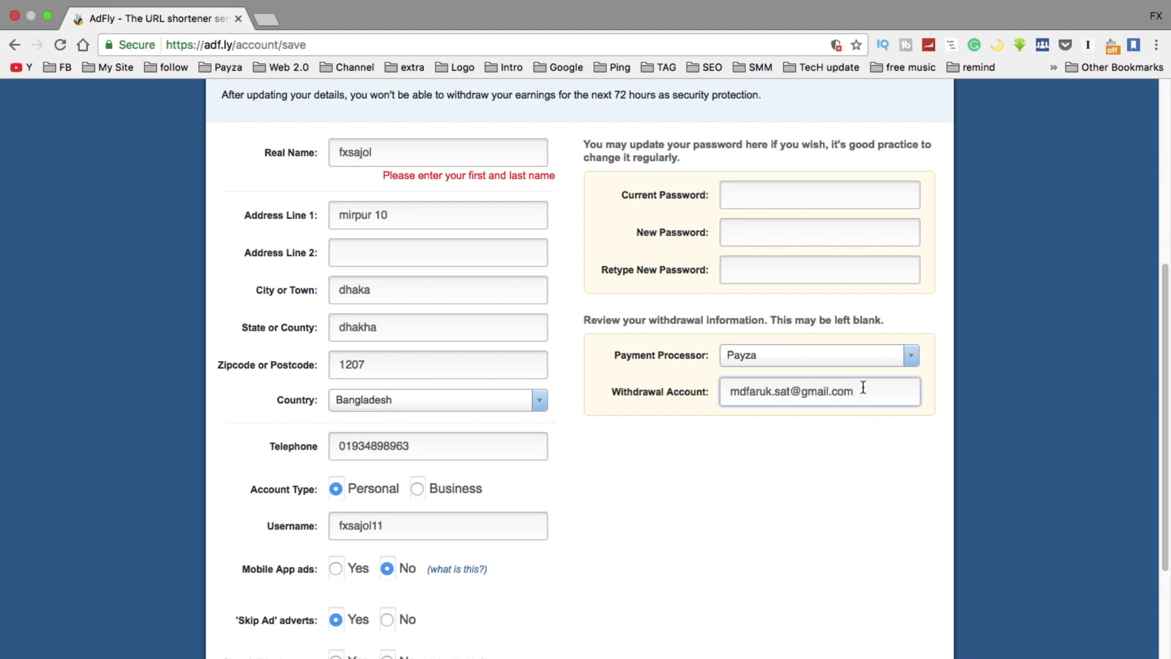
{"action": "left_click_drag", "start_coordinate": [857, 391], "coordinate": [706, 398]}
{"action": "left_click", "coordinate": [756, 450]}
{"action": "left_click_drag", "start_coordinate": [863, 397], "coordinate": [726, 396]}
{"action": "left_click", "coordinate": [811, 506]}
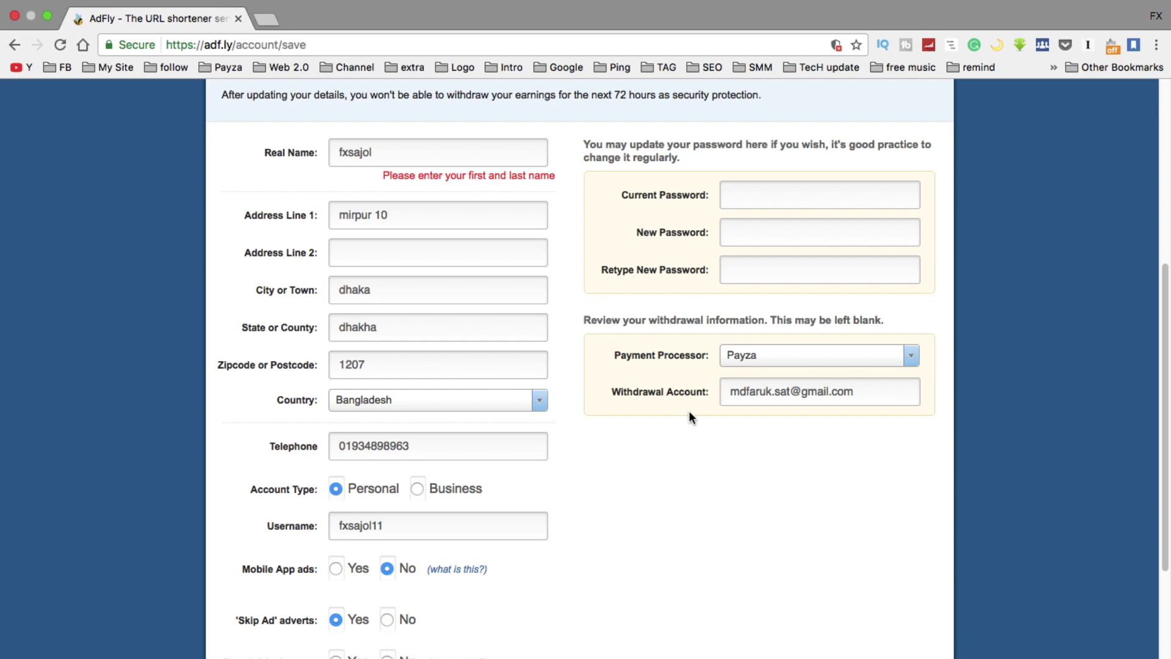
Clear the Real Name, Address Line 1, City and State fields
{"action": "scroll", "coordinate": [750, 438], "scroll_direction": "down", "scroll_amount": 1}
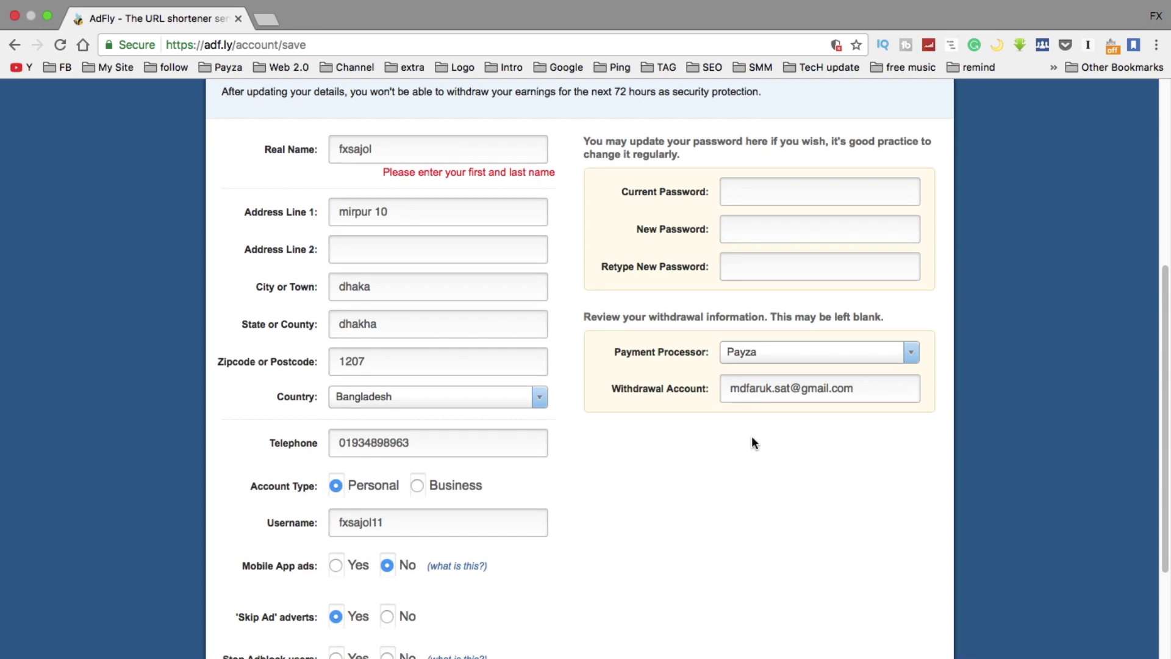
{"action": "scroll", "coordinate": [753, 437], "scroll_direction": "down", "scroll_amount": 5}
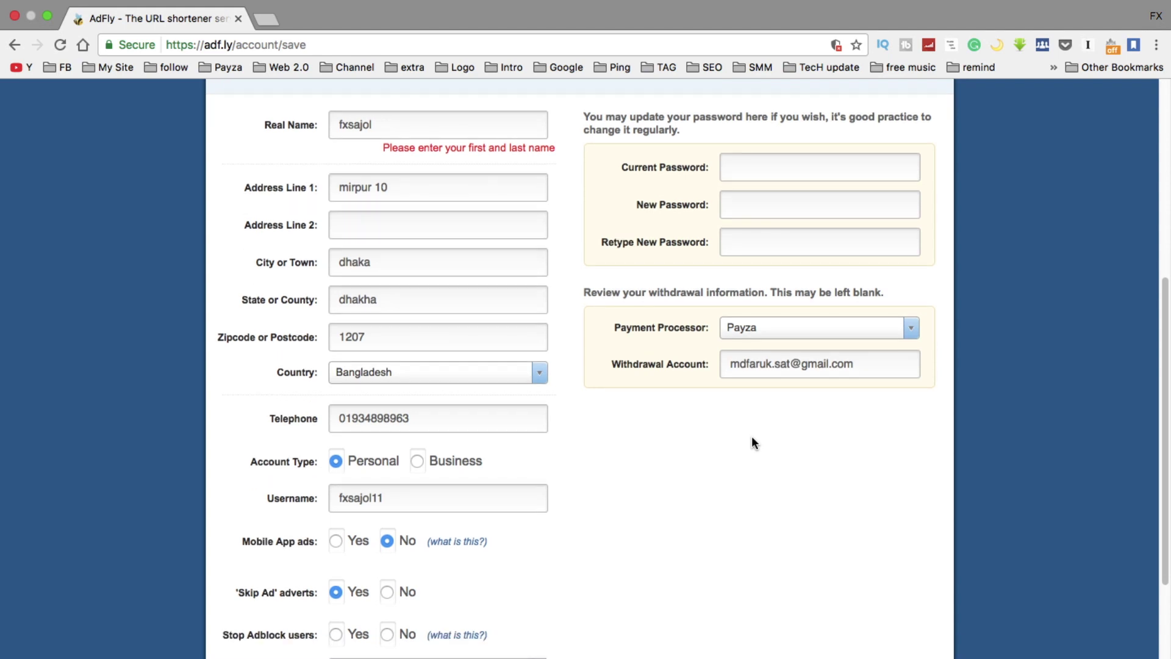
{"action": "scroll", "coordinate": [410, 383], "scroll_direction": "up", "scroll_amount": 4}
{"action": "left_click_drag", "start_coordinate": [387, 126], "coordinate": [263, 127]}
{"action": "key", "text": "BackSpace"}
{"action": "left_click_drag", "start_coordinate": [428, 185], "coordinate": [302, 178]}
{"action": "key", "text": "BackSpace"}
{"action": "left_click_drag", "start_coordinate": [388, 261], "coordinate": [328, 270]}
{"action": "key", "text": "BackSpace"}
{"action": "left_click_drag", "start_coordinate": [393, 306], "coordinate": [339, 303]}
{"action": "key", "text": "BackSpace"}
Clear the Zipcode, Telephone and username fields, then resubmit the account form
{"action": "left_click_drag", "start_coordinate": [388, 340], "coordinate": [293, 345]}
{"action": "key", "text": "BackSpace"}
{"action": "left_click_drag", "start_coordinate": [419, 416], "coordinate": [335, 421]}
{"action": "key", "text": "BackSpace"}
{"action": "left_click_drag", "start_coordinate": [374, 500], "coordinate": [399, 501]}
{"action": "key", "text": "BackSpace"}
{"action": "key", "text": "BackSpace"}
{"action": "key", "text": "BackSpace"}
{"action": "key", "text": "BackSpace"}
{"action": "key", "text": "BackSpace"}
{"action": "key", "text": "BackSpace"}
{"action": "key", "text": "BackSpace"}
{"action": "key", "text": "BackSpace"}
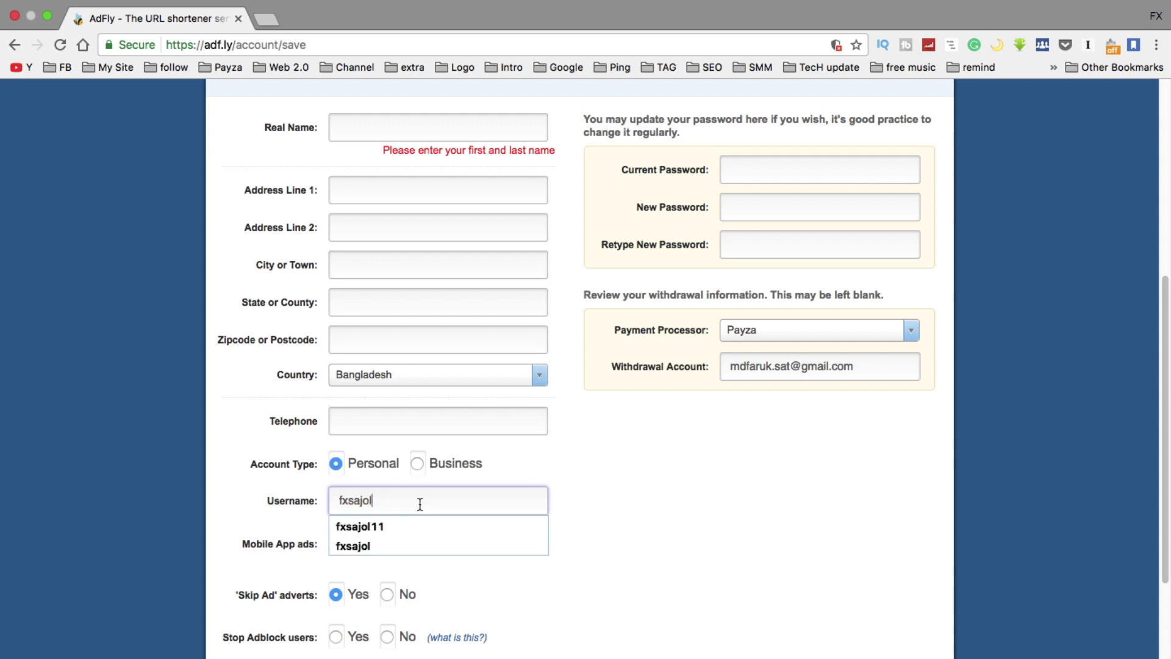
{"action": "scroll", "coordinate": [595, 555], "scroll_direction": "down", "scroll_amount": 4}
{"action": "left_click", "coordinate": [408, 517]}
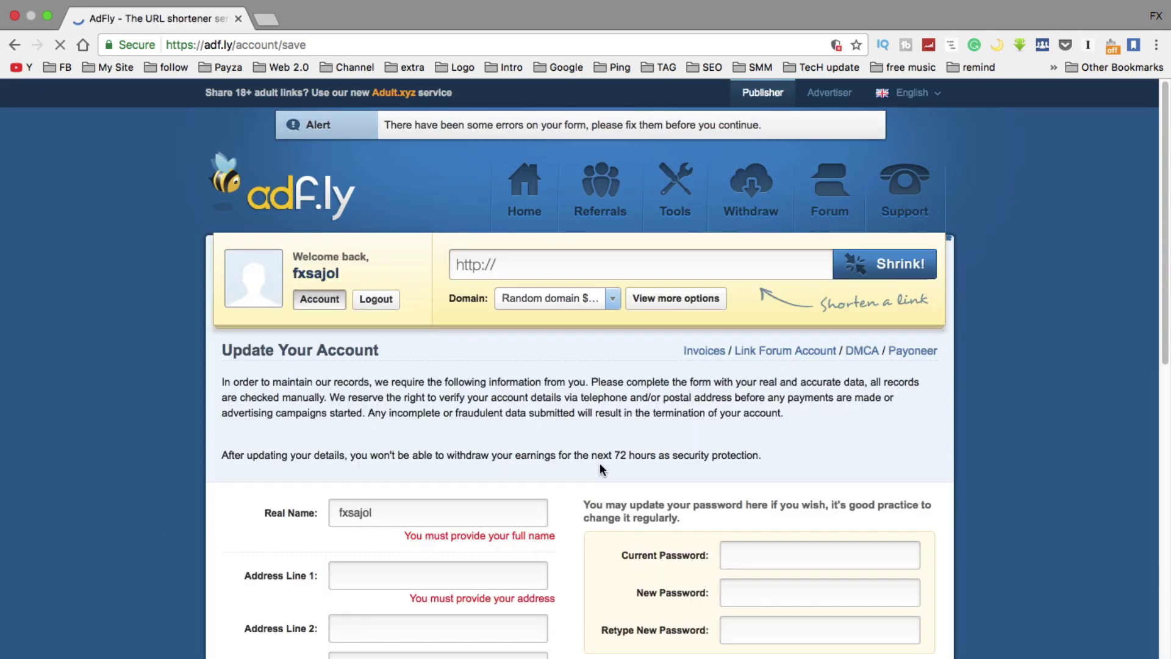
Acknowledge the account-updated confirmation and go to the Withdraw page
{"action": "scroll", "coordinate": [573, 438], "scroll_direction": "down", "scroll_amount": 5}
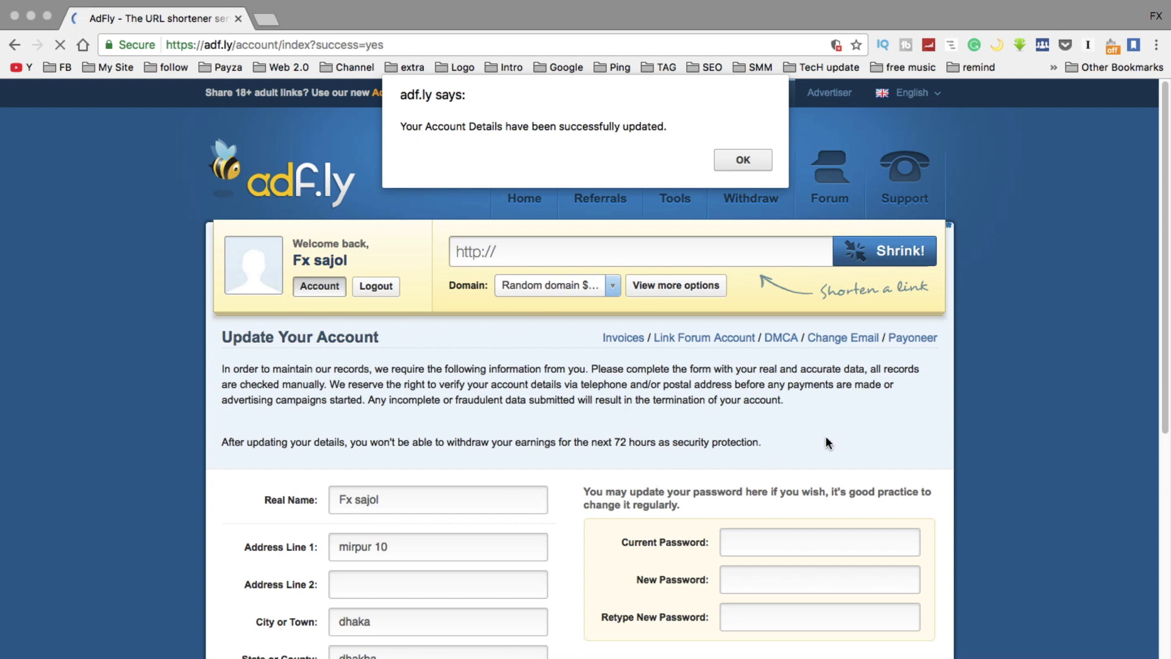
{"action": "left_click", "coordinate": [722, 162]}
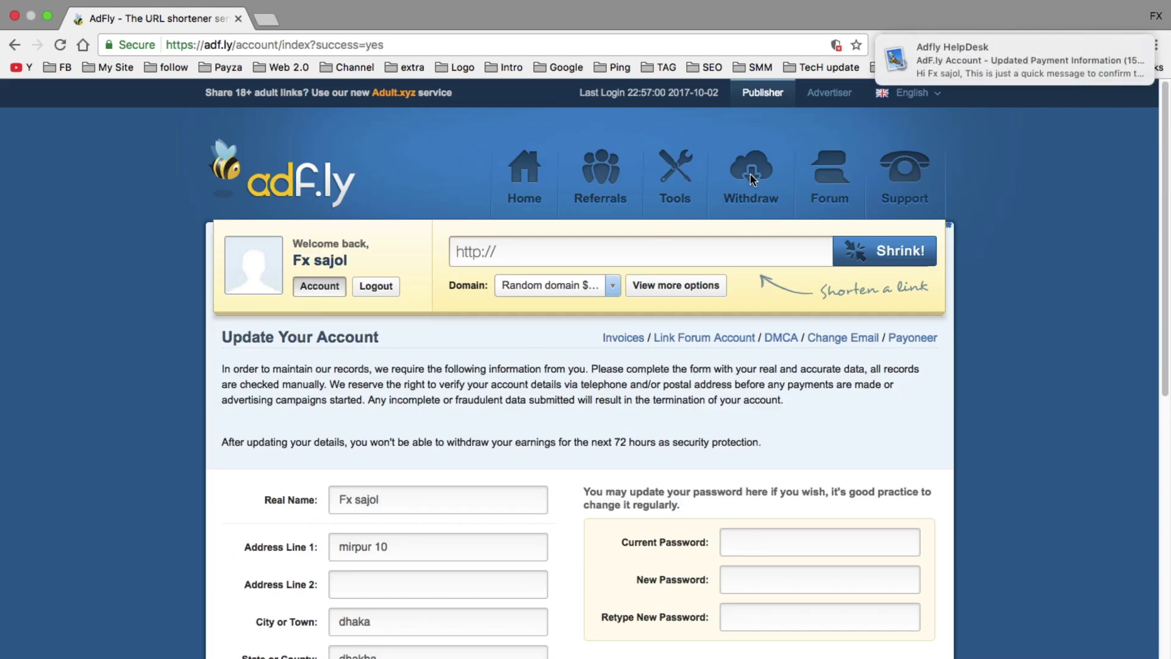
{"action": "left_click", "coordinate": [753, 177]}
Review the Withdraw page and check that Payza is listed as the payment processor
{"action": "mouse_move", "coordinate": [965, 53]}
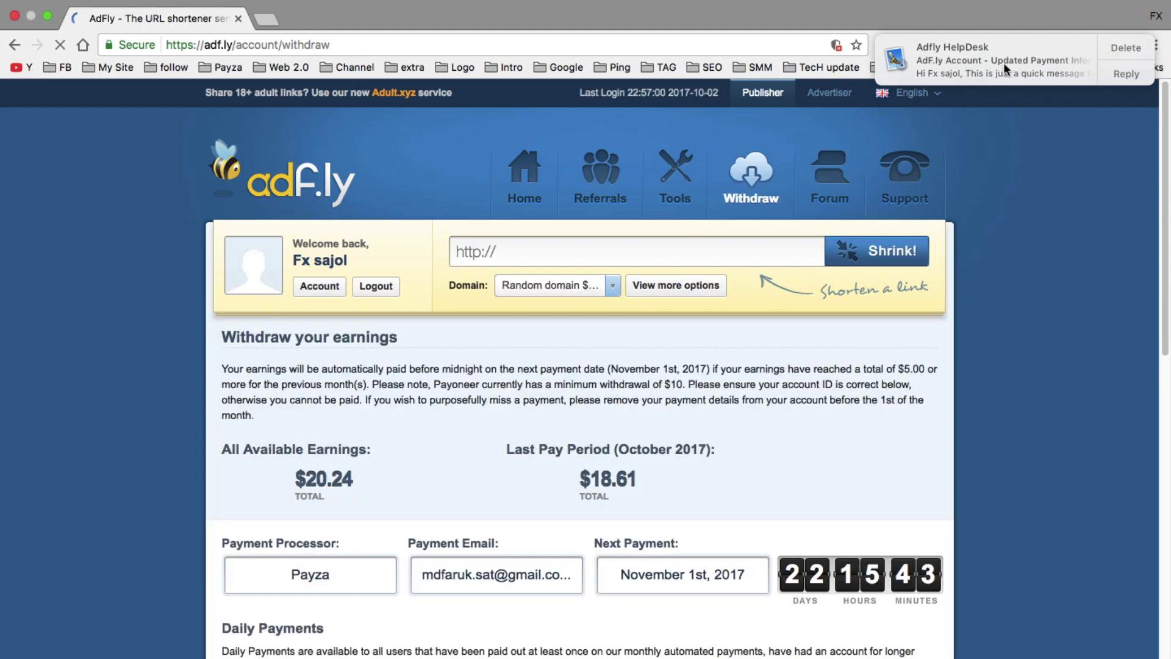
{"action": "scroll", "coordinate": [632, 404], "scroll_direction": "down", "scroll_amount": 10}
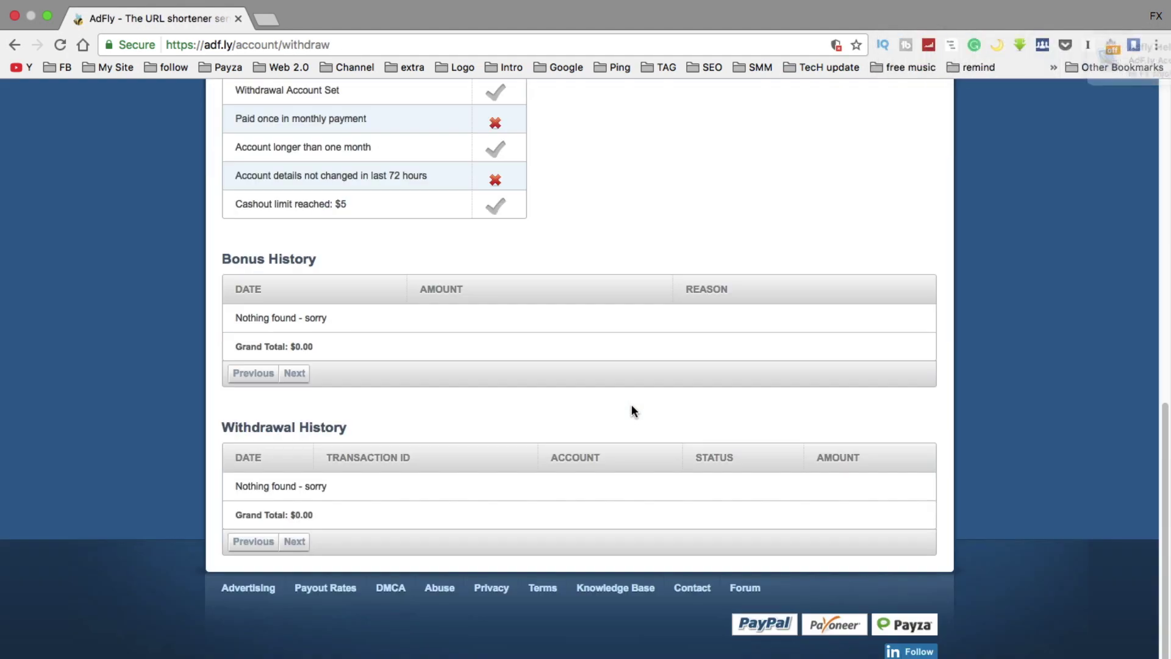
{"action": "scroll", "coordinate": [631, 404], "scroll_direction": "up", "scroll_amount": 10}
{"action": "scroll", "coordinate": [384, 437], "scroll_direction": "down", "scroll_amount": 1}
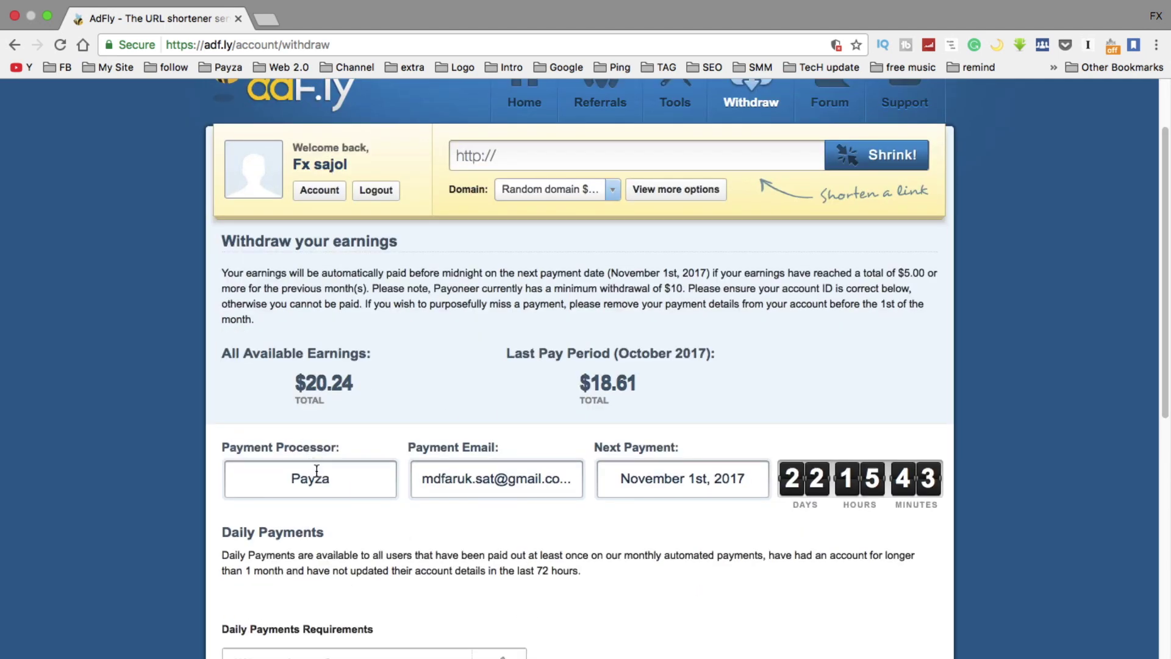
{"action": "scroll", "coordinate": [317, 470], "scroll_direction": "down", "scroll_amount": 1}
{"action": "left_click_drag", "start_coordinate": [293, 390], "coordinate": [335, 399]}
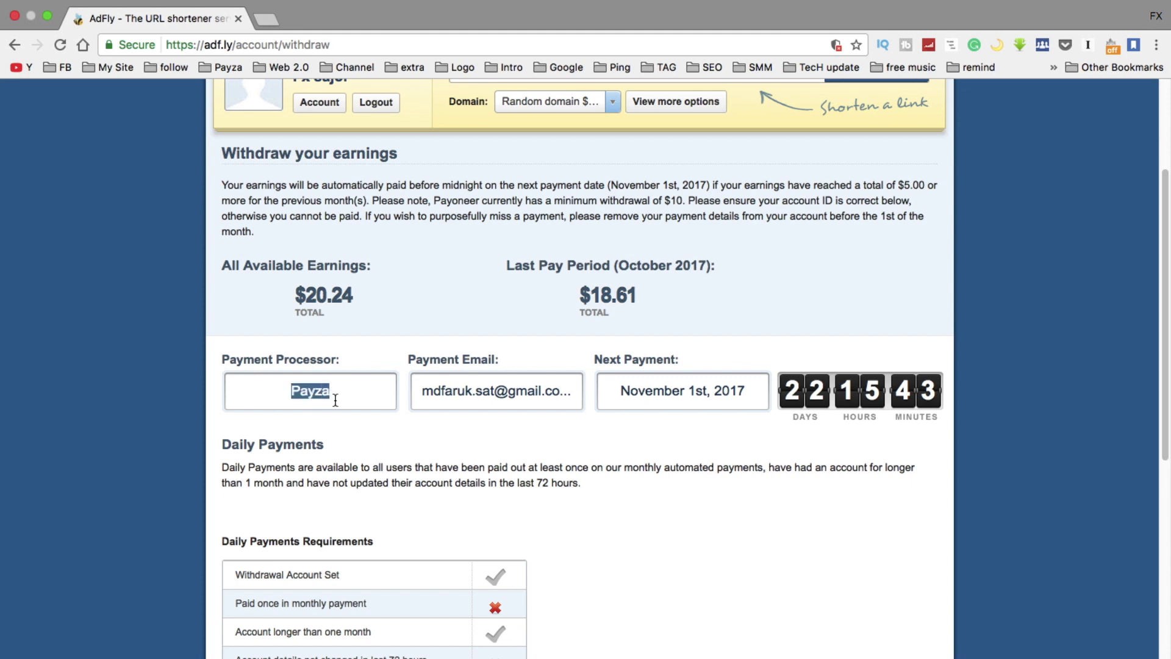
{"action": "left_click", "coordinate": [408, 452]}
Check the $20.24 earnings total, then exit full screen and minimize Chrome
{"action": "scroll", "coordinate": [427, 446], "scroll_direction": "down", "scroll_amount": 2}
{"action": "left_click_drag", "start_coordinate": [293, 143], "coordinate": [360, 157]}
{"action": "left_click", "coordinate": [591, 372]}
{"action": "scroll", "coordinate": [590, 372], "scroll_direction": "down", "scroll_amount": 1}
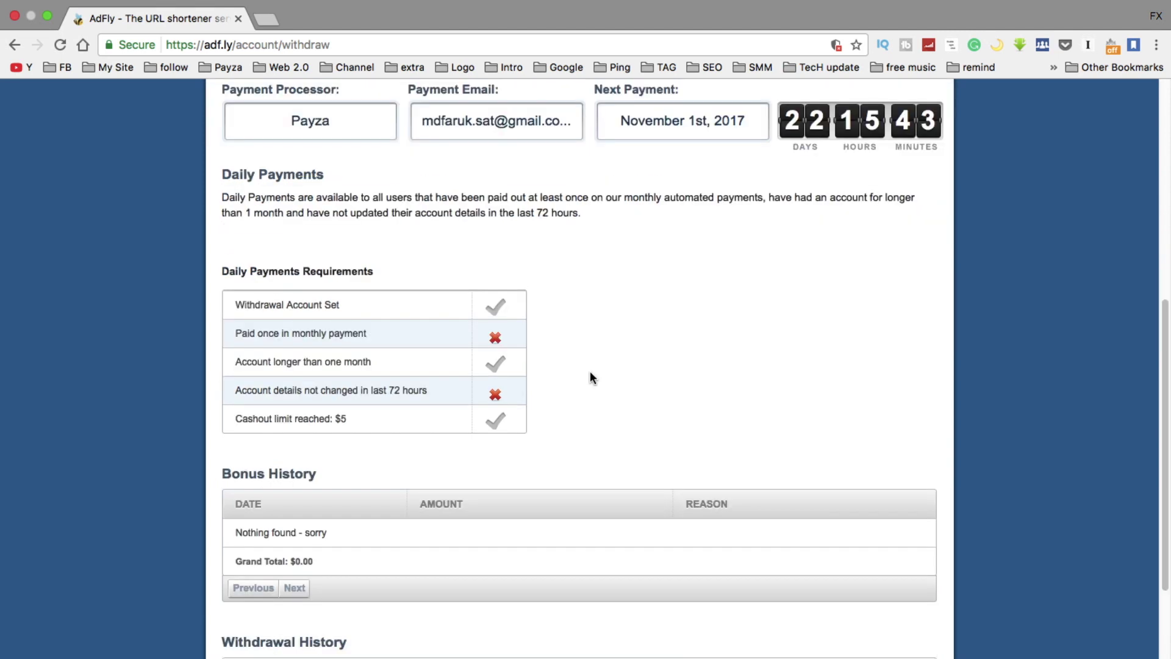
{"action": "scroll", "coordinate": [591, 378], "scroll_direction": "down", "scroll_amount": 1}
{"action": "scroll", "coordinate": [591, 377], "scroll_direction": "down", "scroll_amount": 1}
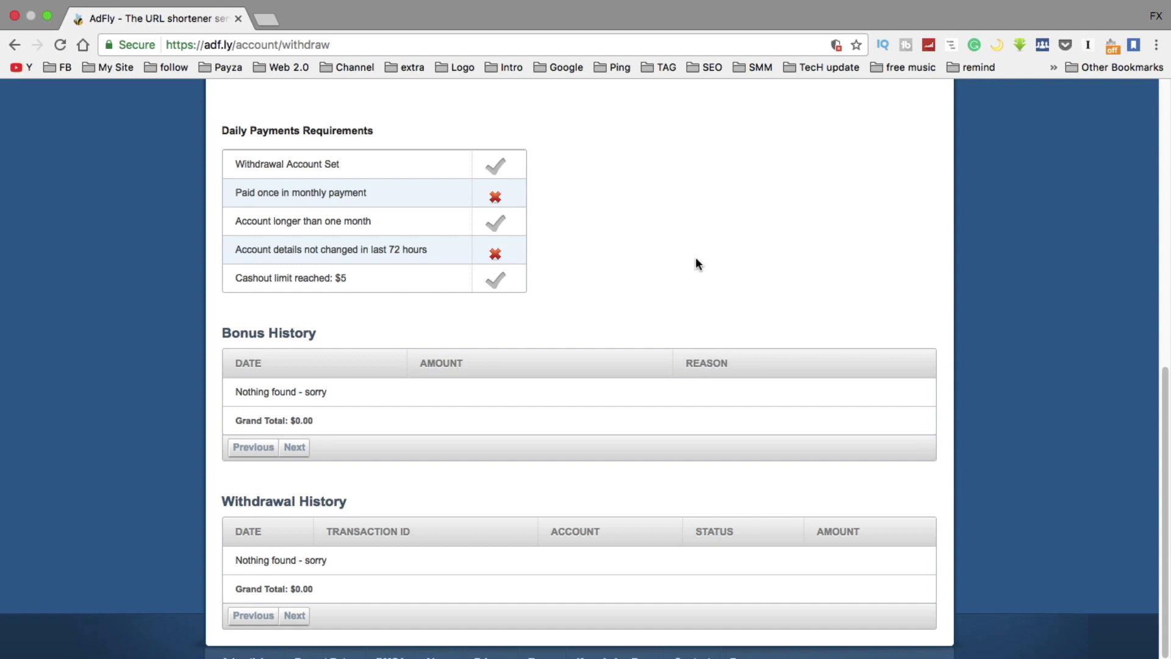
{"action": "scroll", "coordinate": [311, 369], "scroll_direction": "up", "scroll_amount": 15}
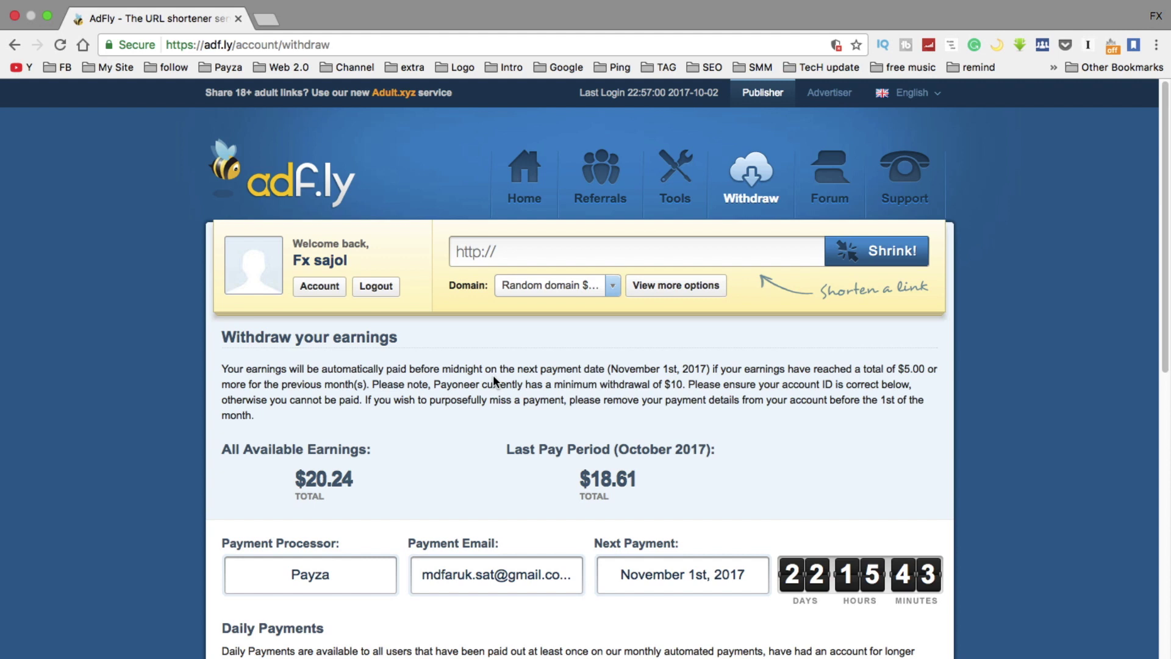
{"action": "left_click", "coordinate": [49, 17]}
{"action": "key", "text": "super+m"}
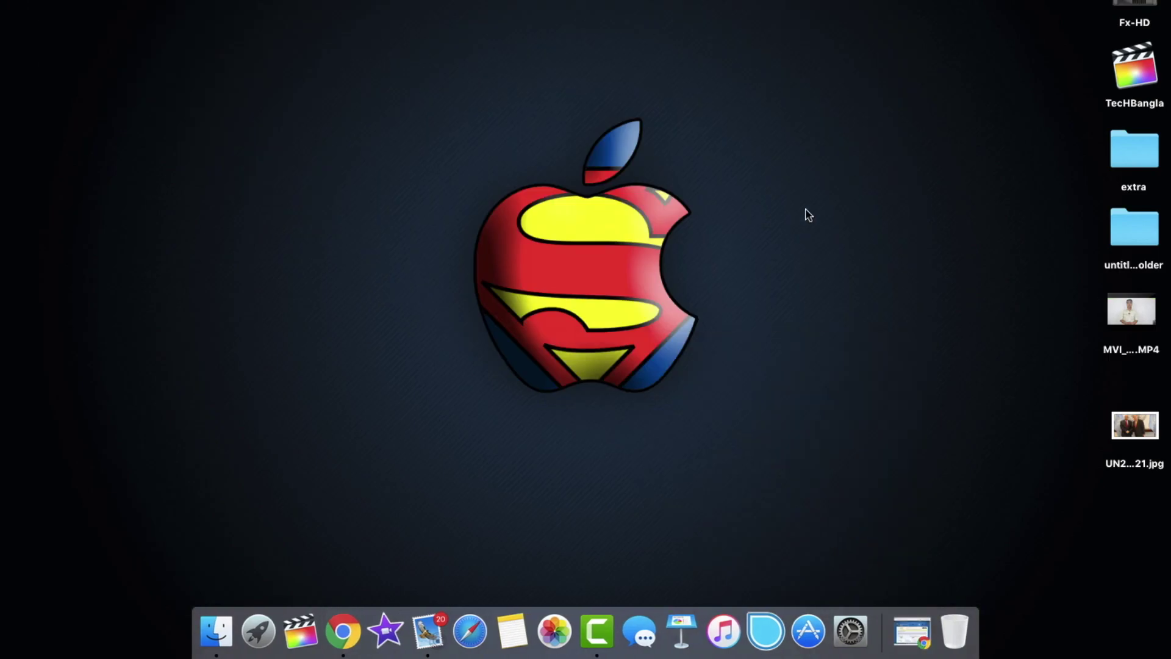